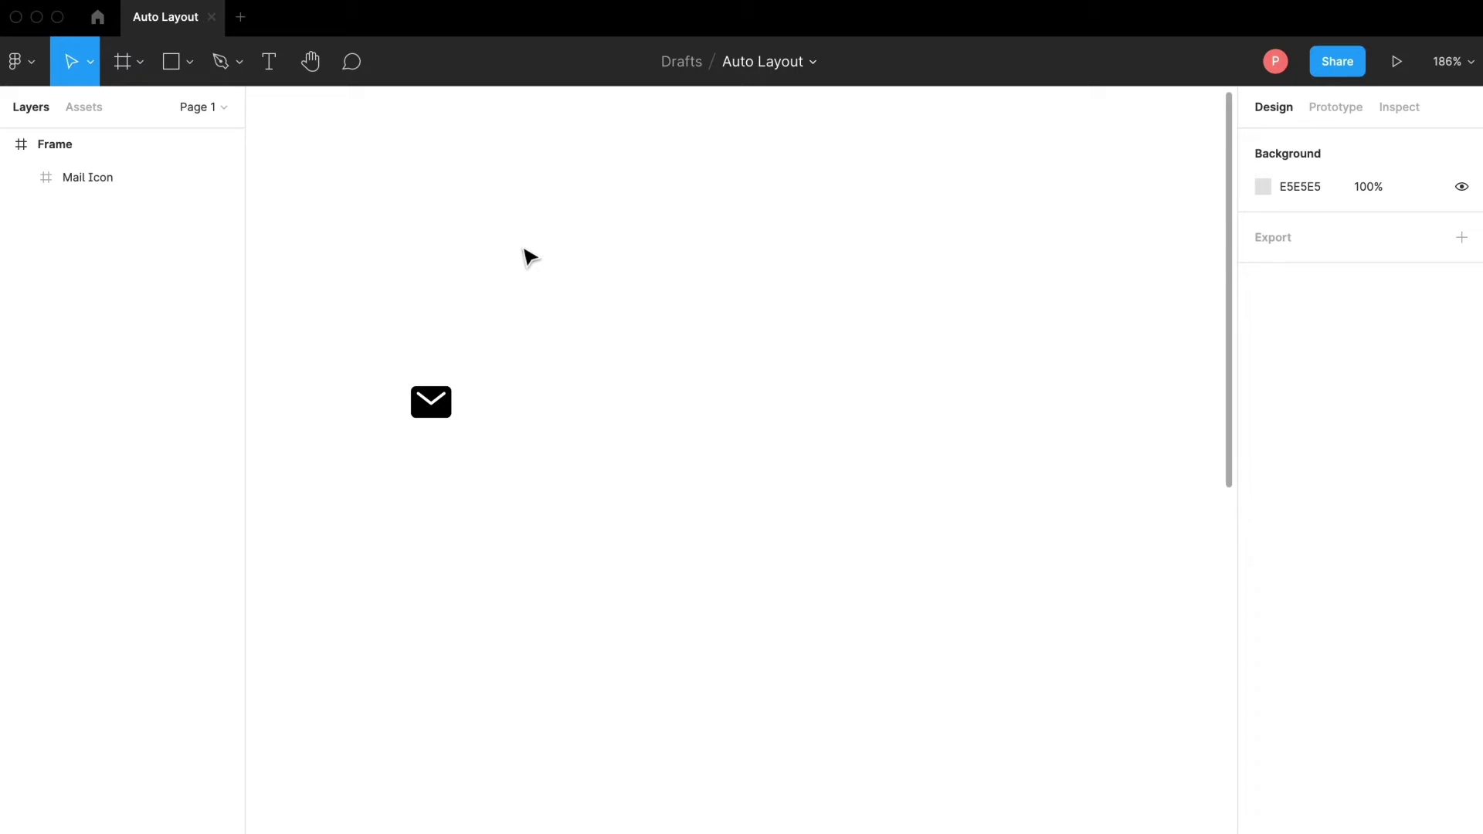
Step: Add a text layer reading 'Email Address' above the mail icon
key("t")
left_click(520, 246)
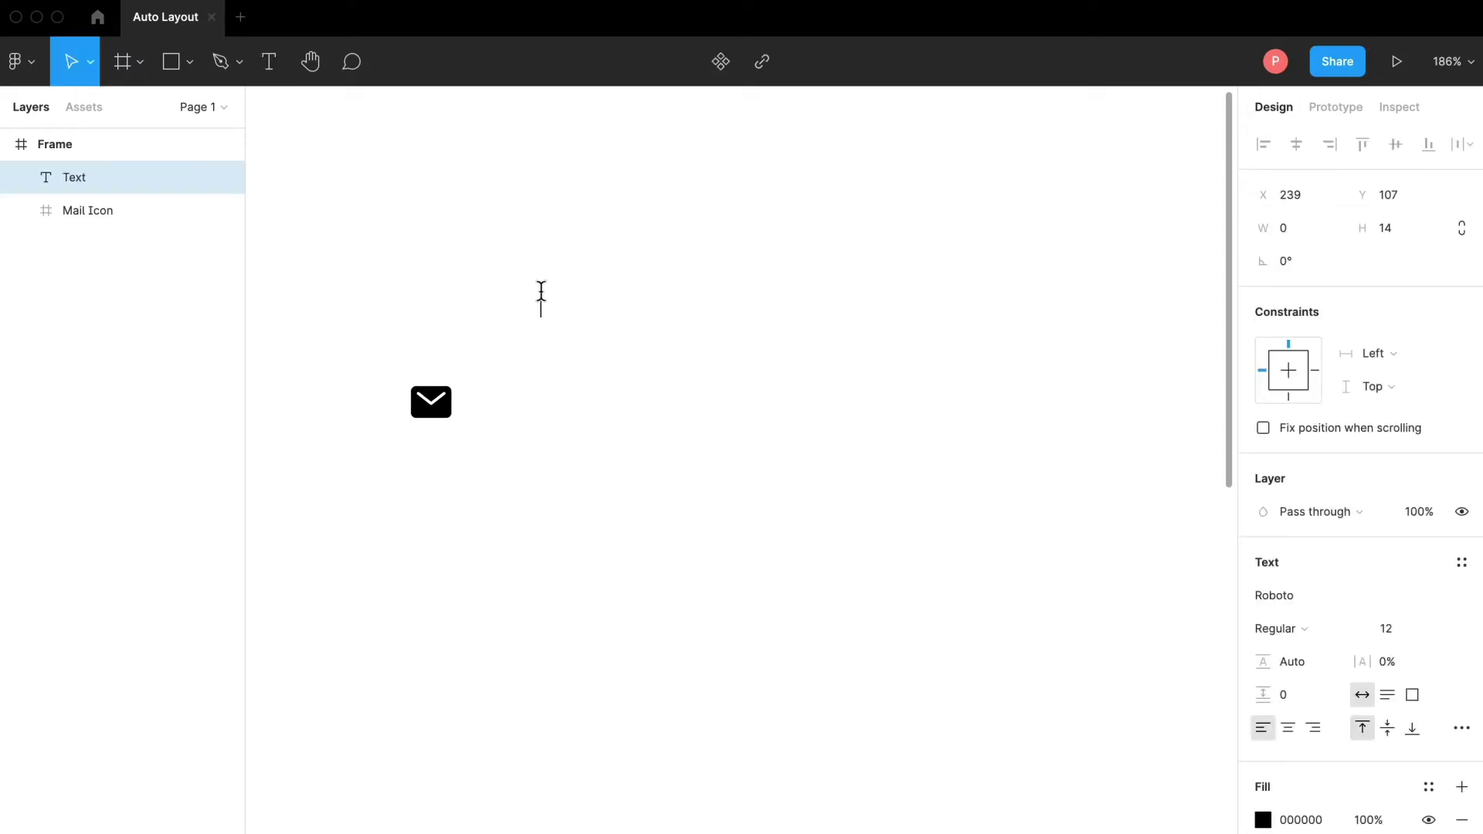
type("Email Add")
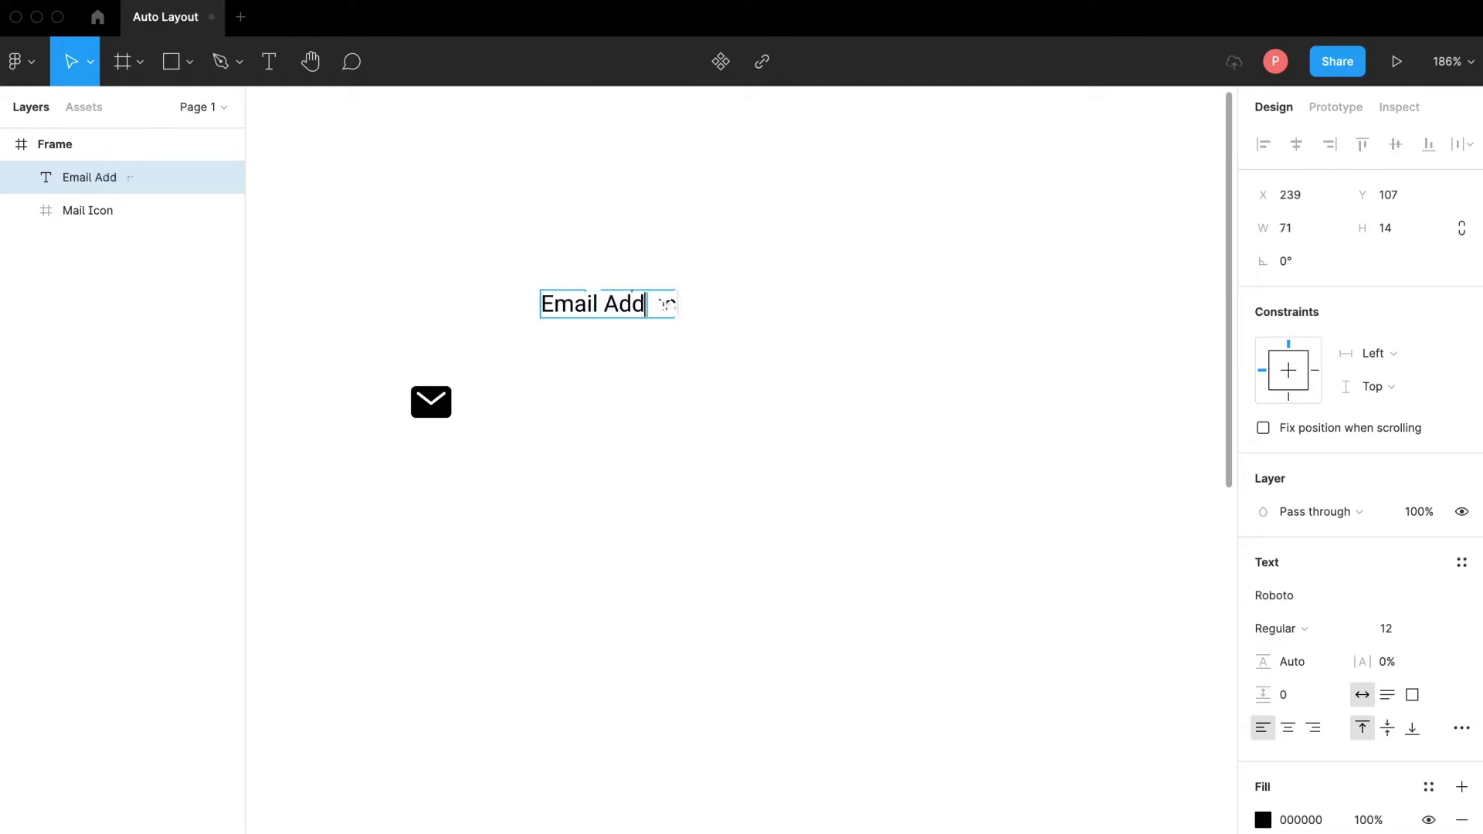
type("ress")
key("Escape")
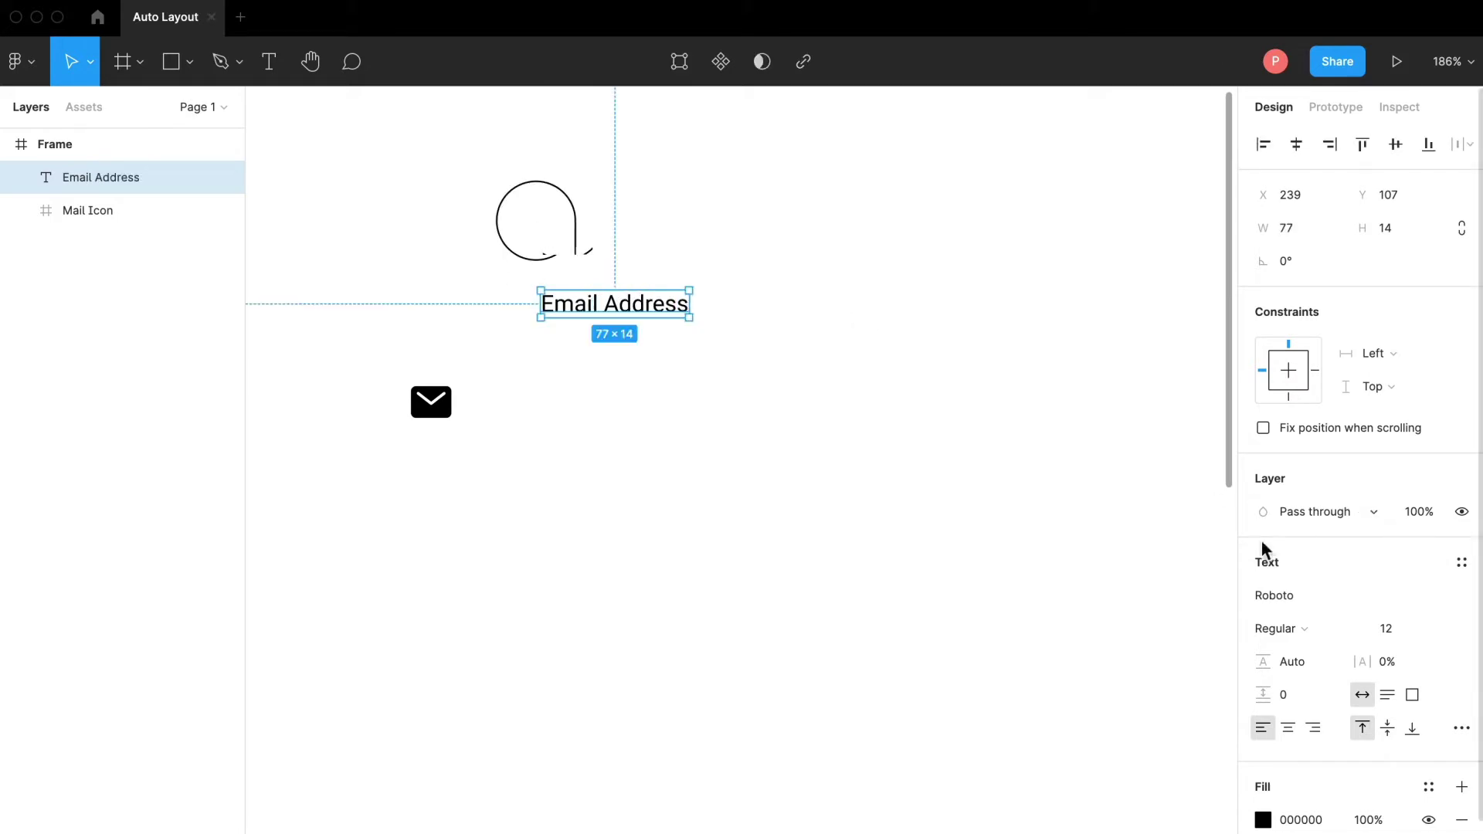
Step: Set the label's font to Poppins Regular, size 16
left_click(1278, 595)
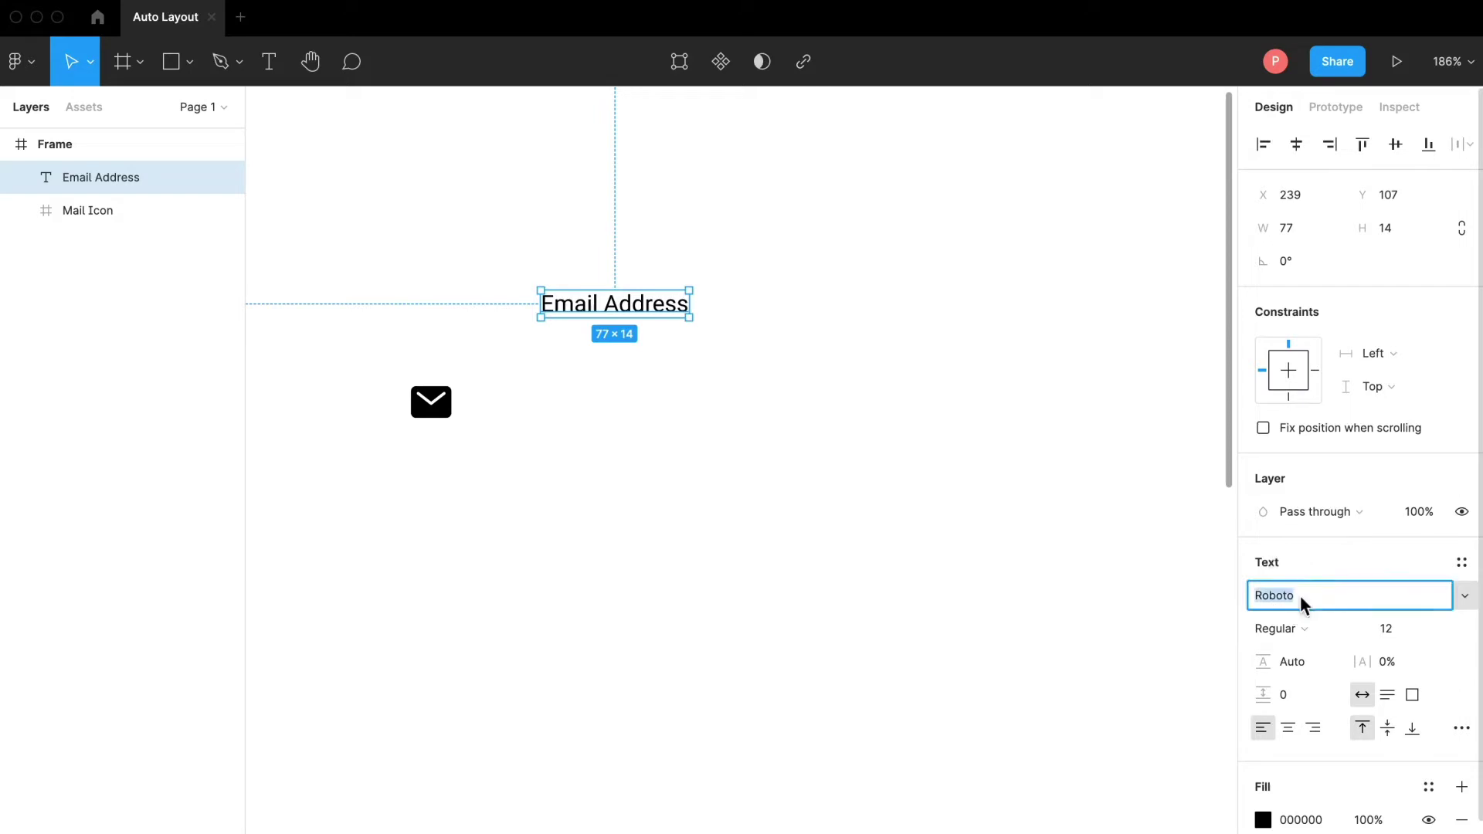
type("Poppins")
key("Return")
left_click(1332, 631)
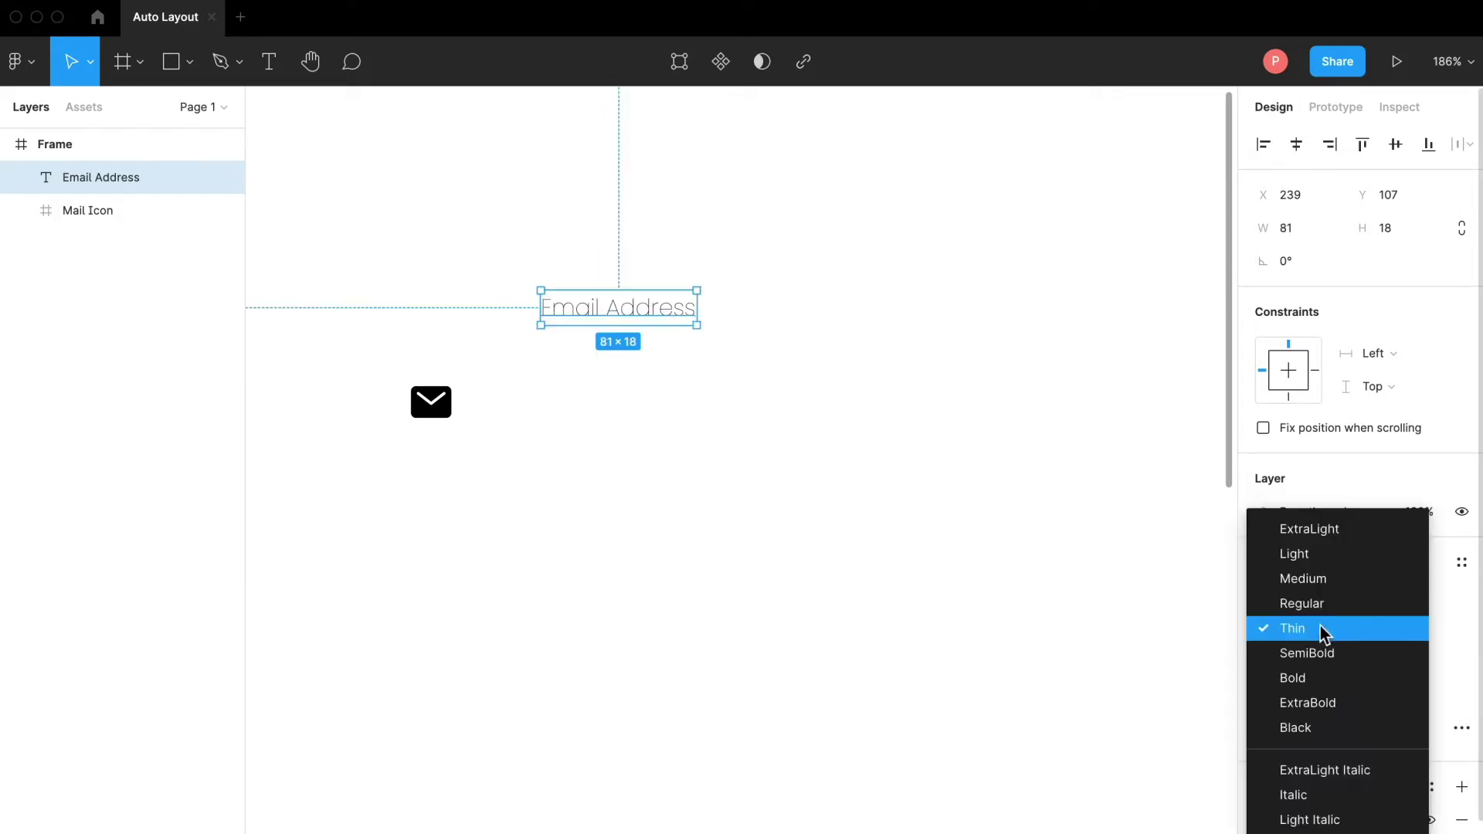
left_click(1298, 606)
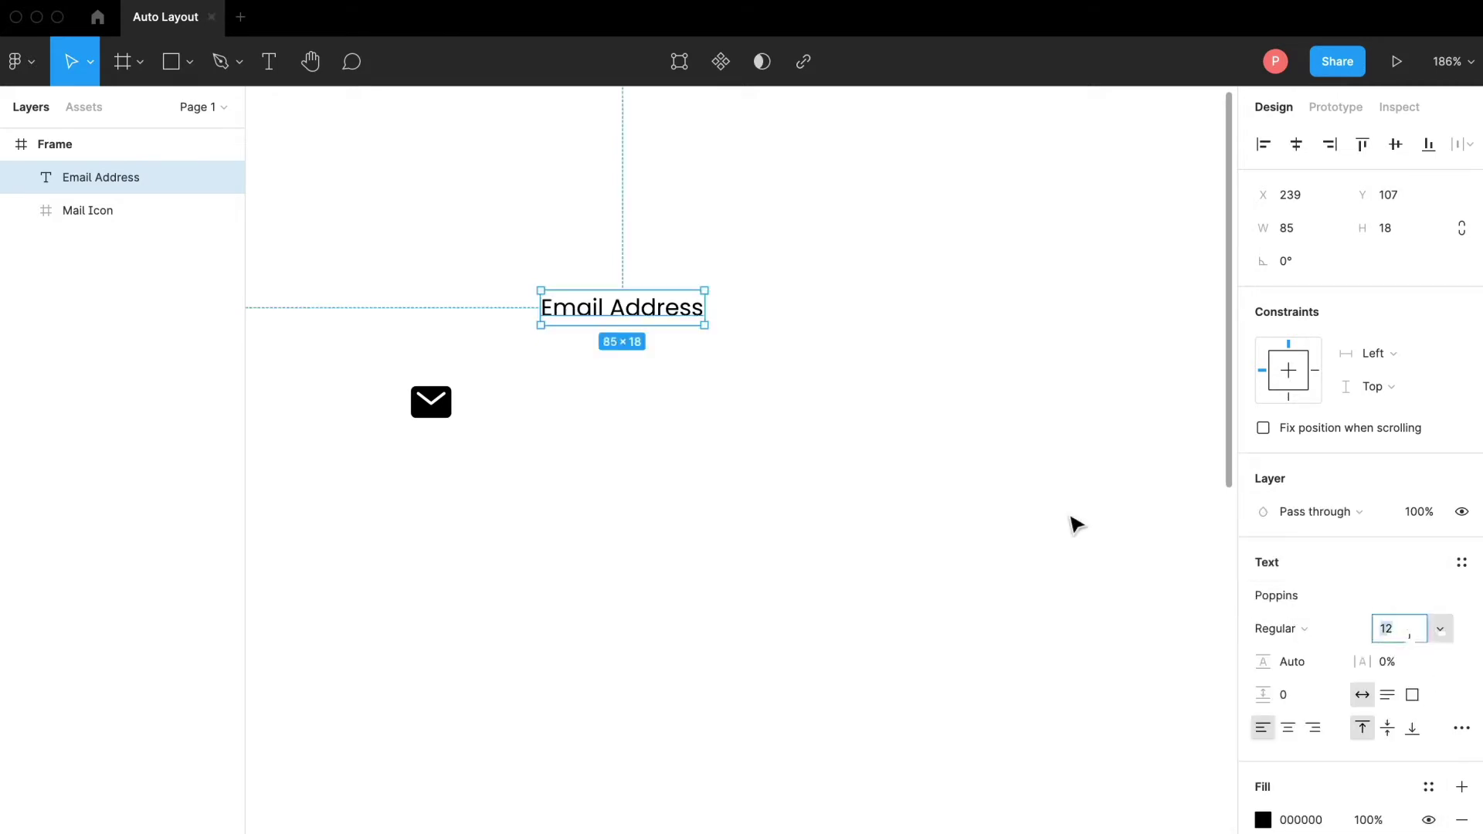
left_click(1401, 629)
type("1")
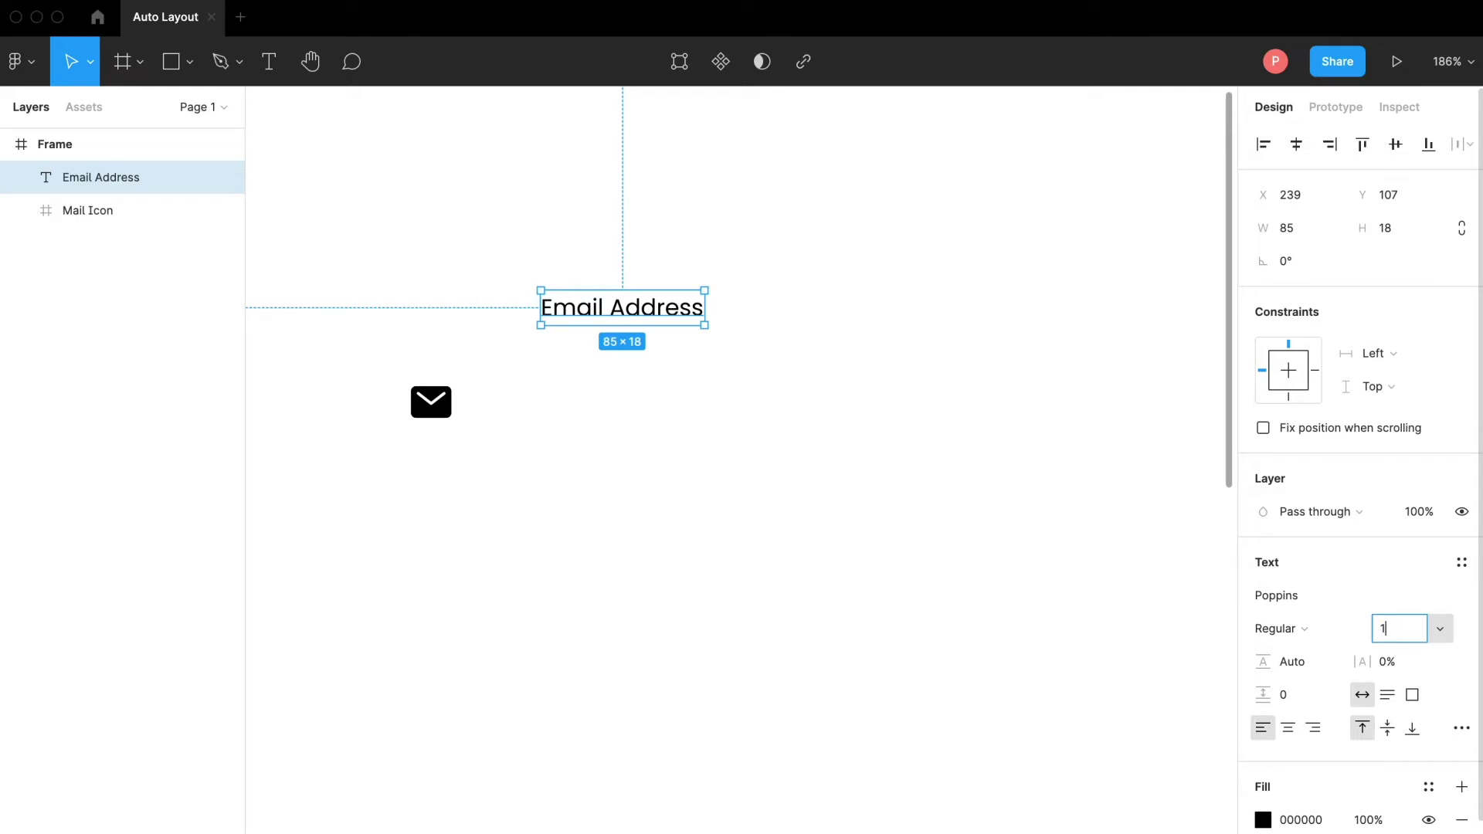
type("6")
key("Return")
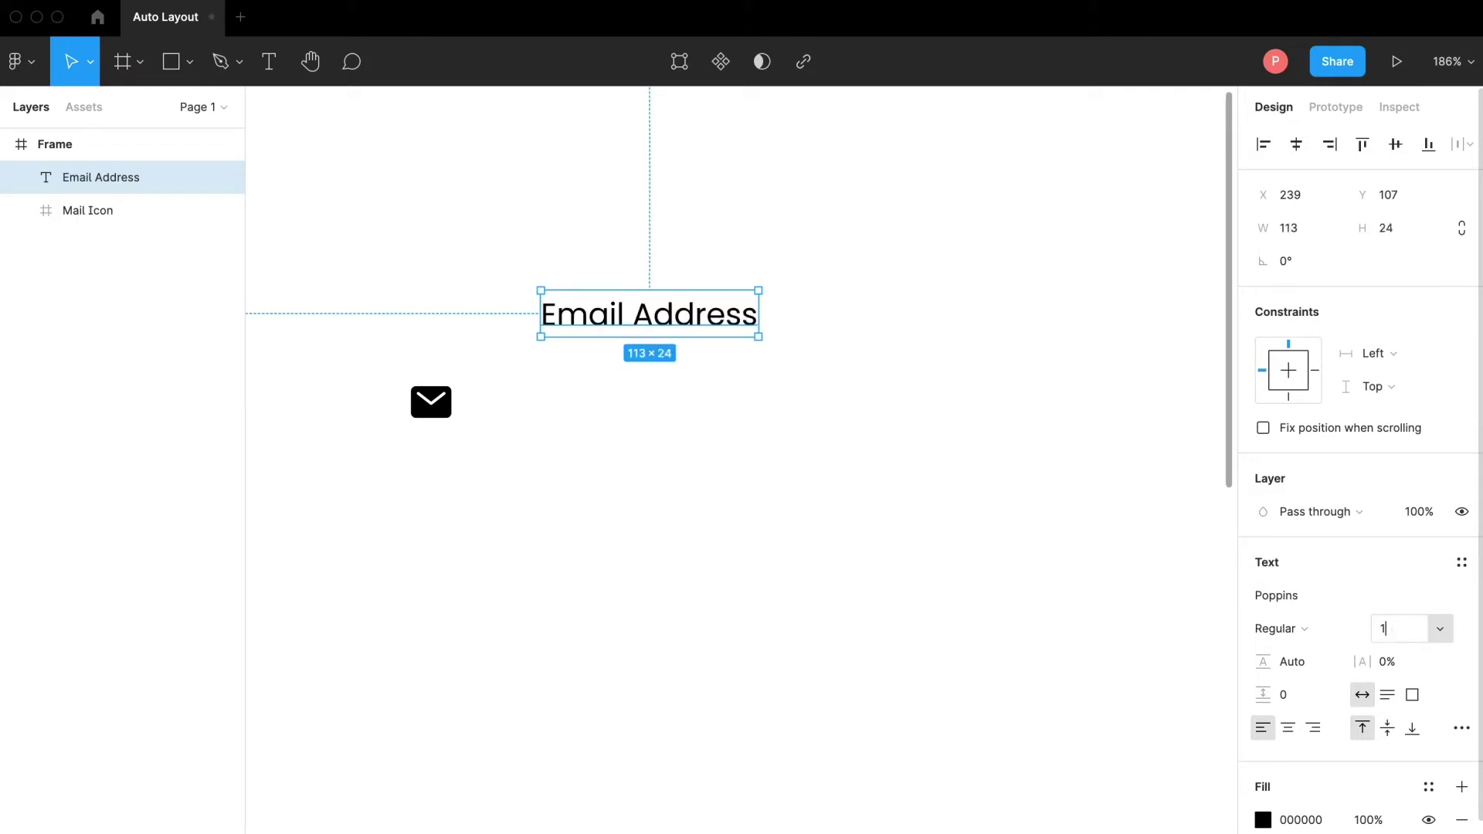
scroll(854, 487, "down", 2)
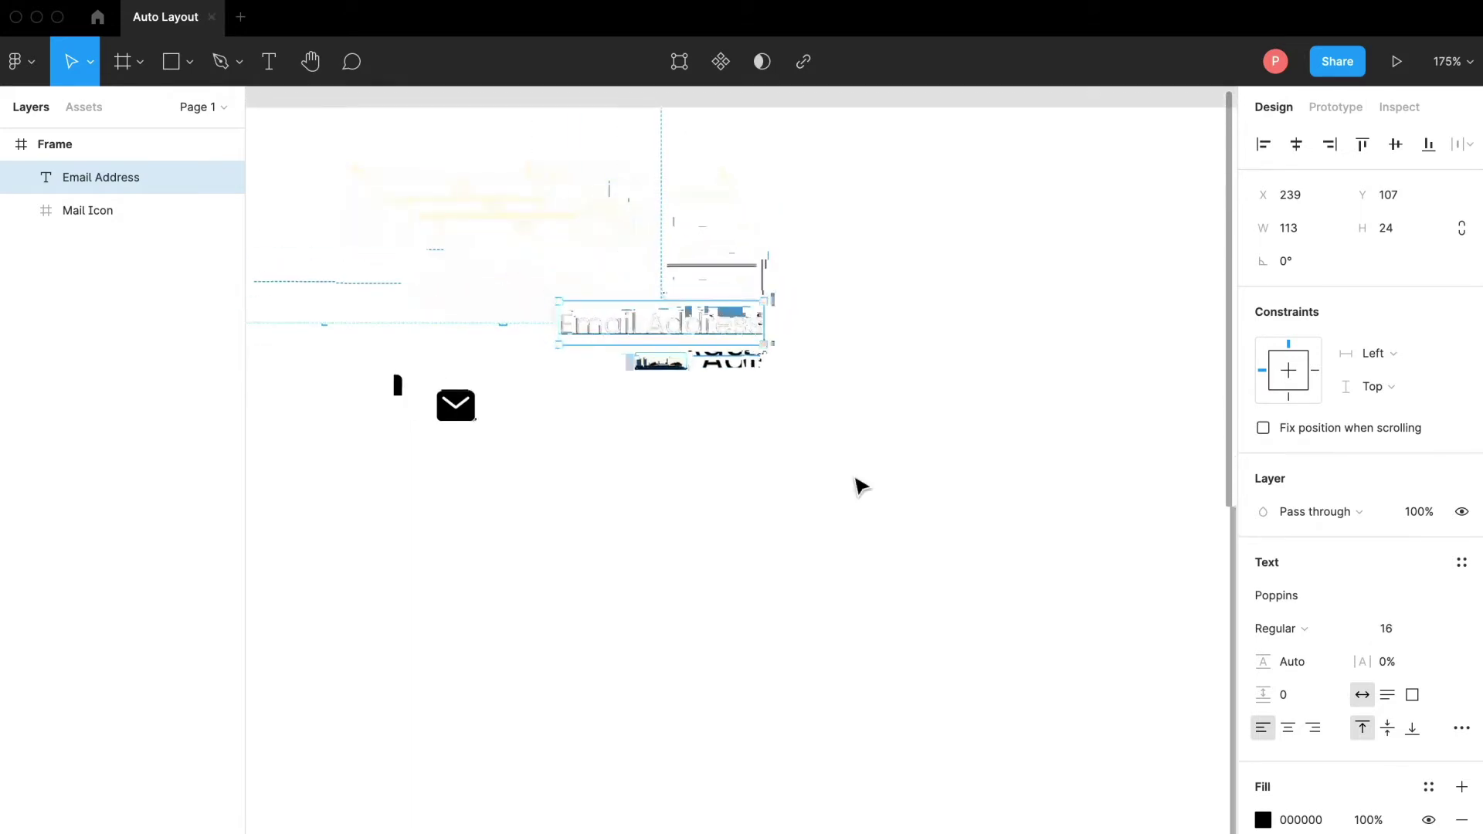
scroll(859, 486, "up", 3)
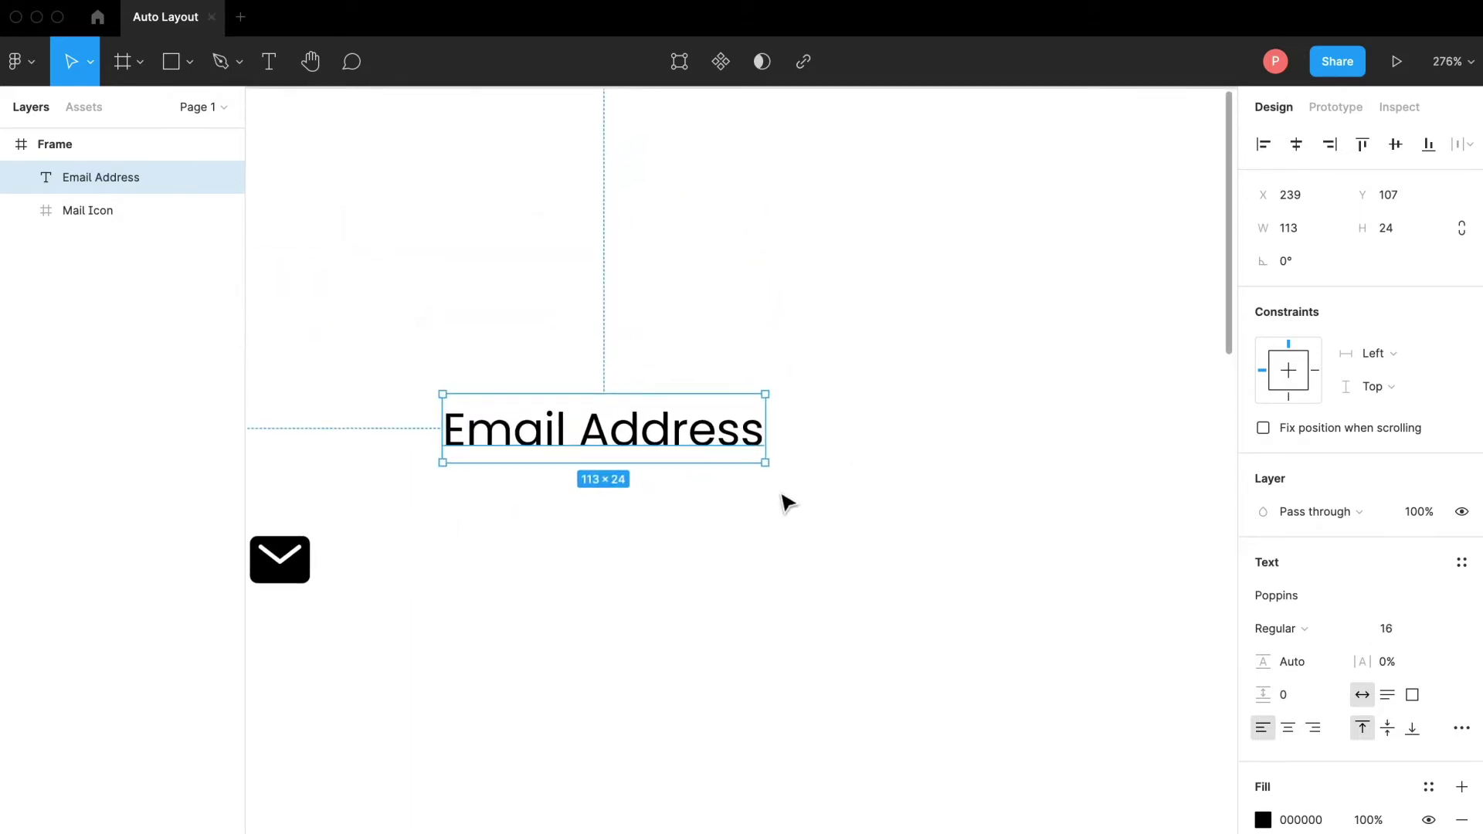
Step: Move the mail icon left of the Email Address label, leaving an 8 px gap
scroll(784, 502, "left", 2)
scroll(784, 503, "left", 2)
scroll(785, 502, "down", 1)
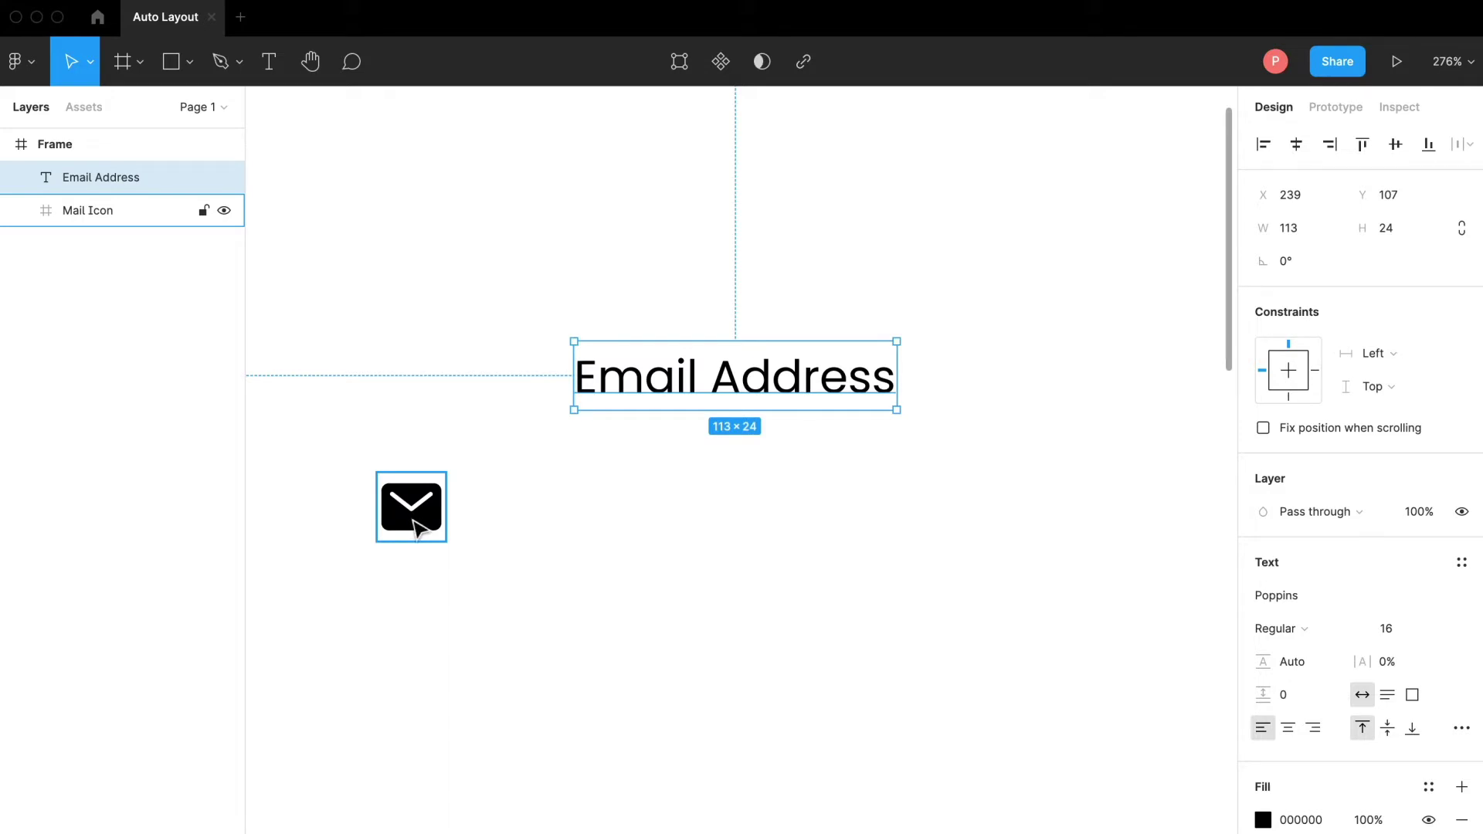
left_click_drag(417, 529, 504, 402)
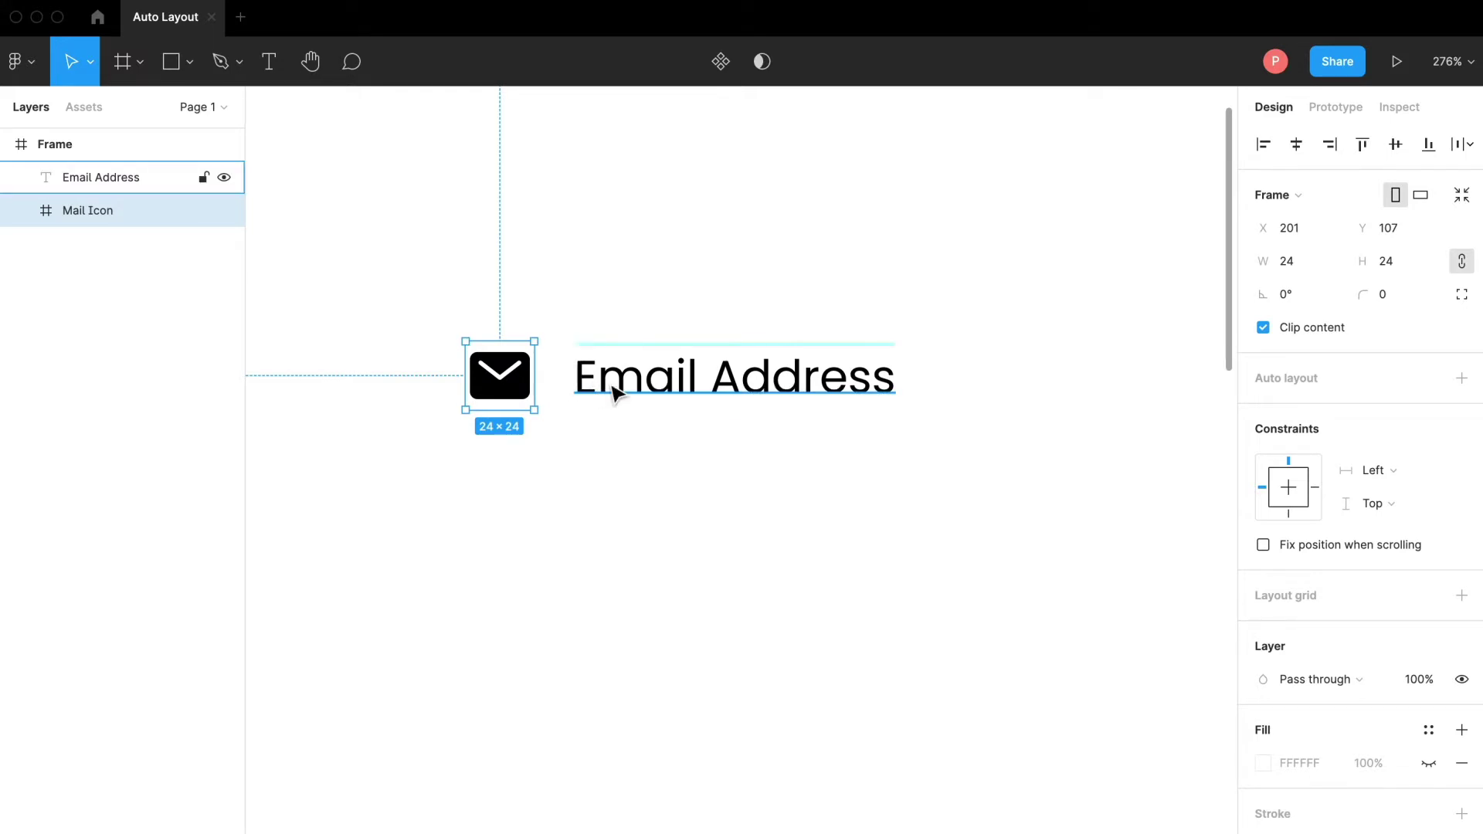
key("alt")
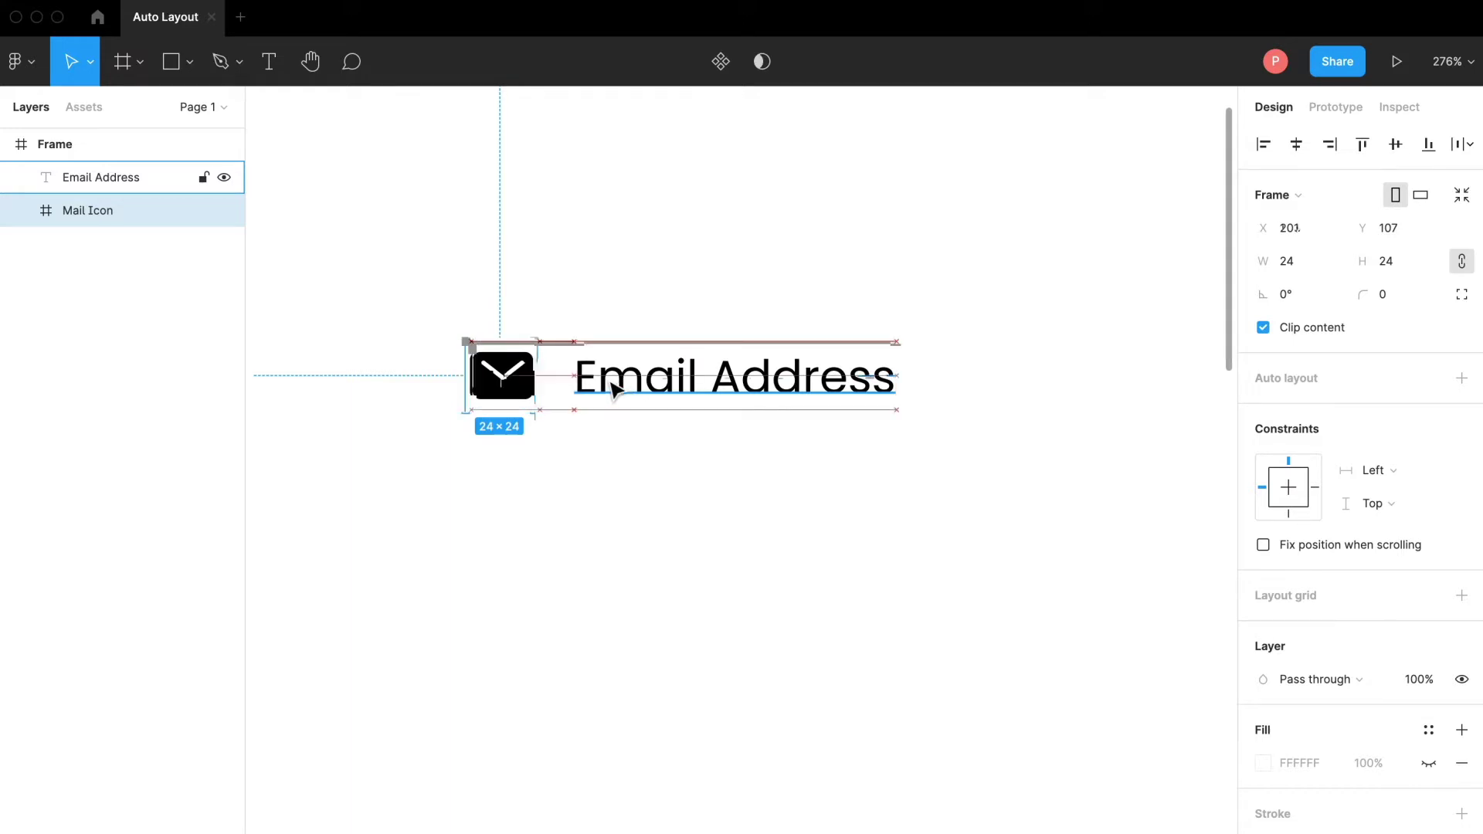
key("Right")
key("Right")
key("Right")
key("Right")
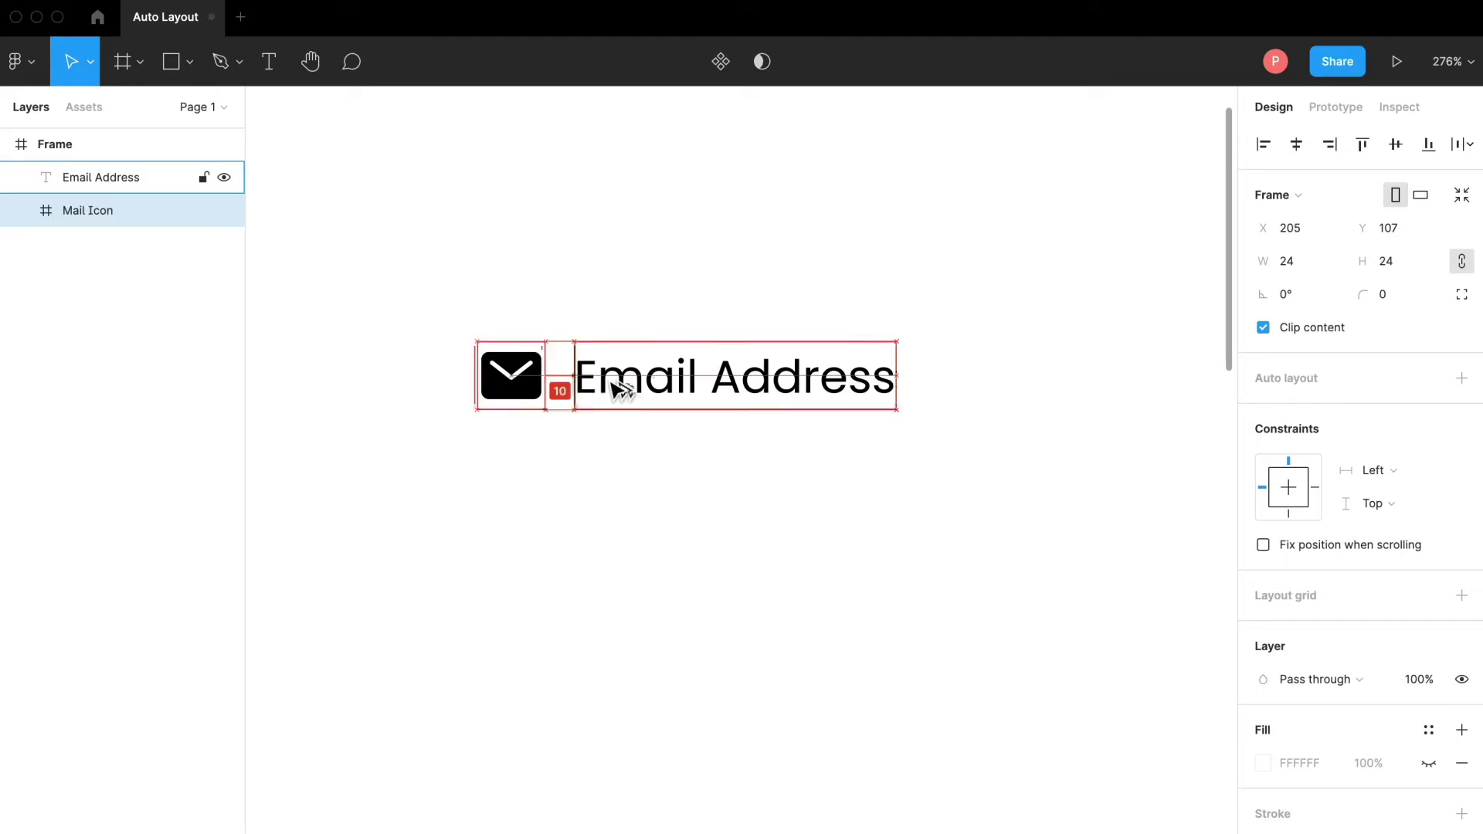
key("Right")
key("Right")
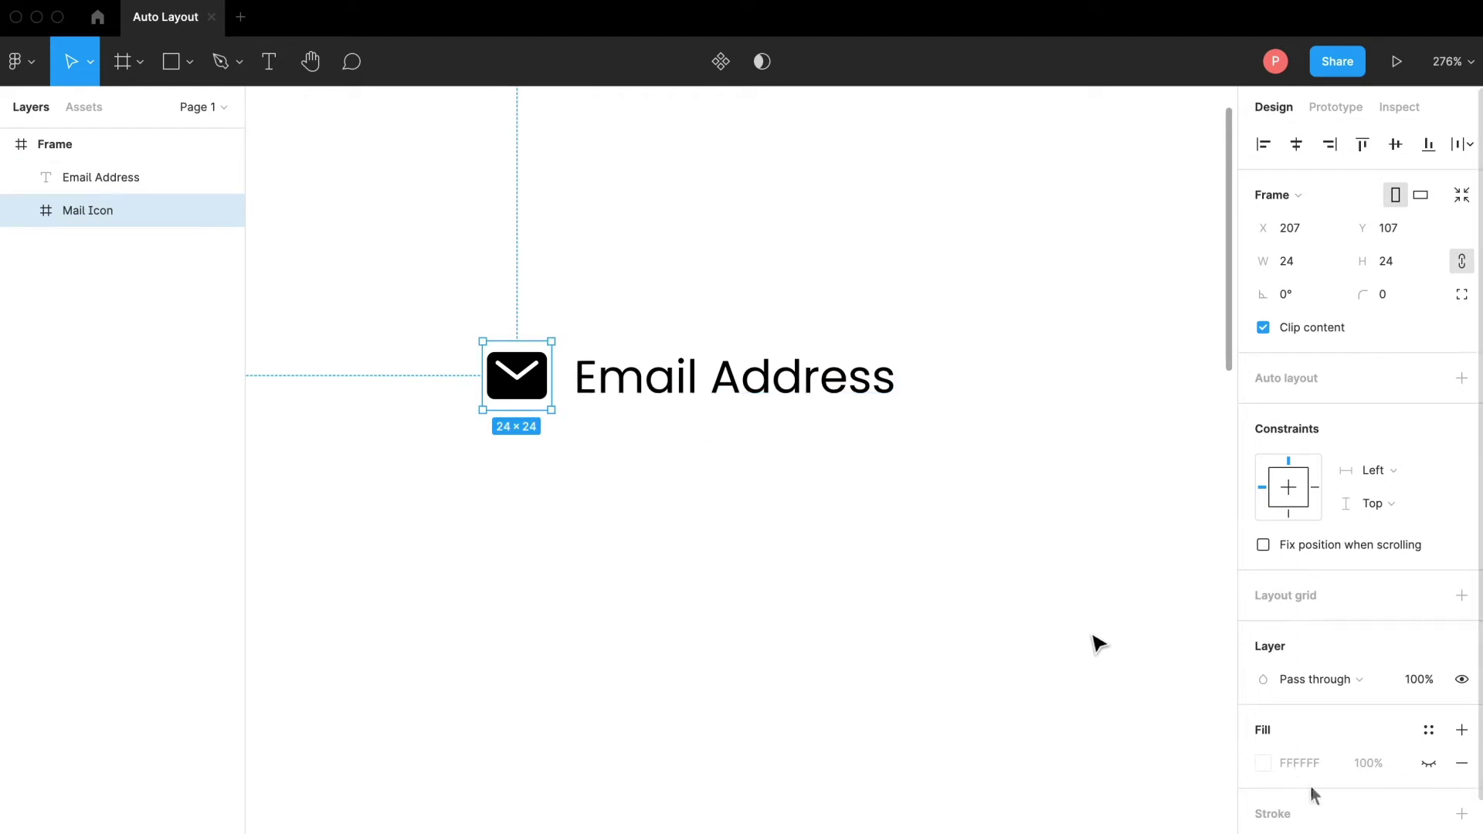
scroll(1310, 794, "down", 3)
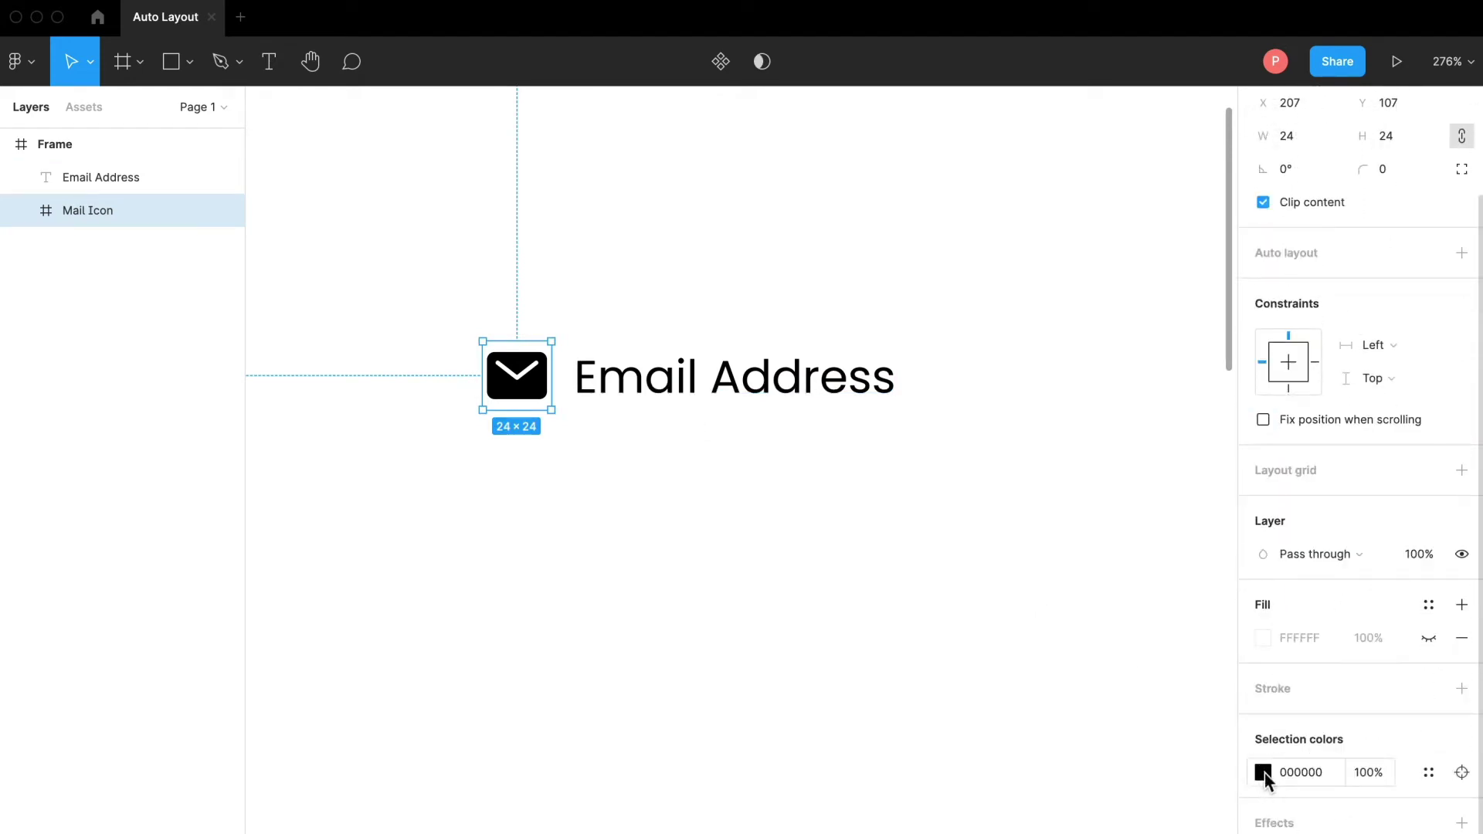
Step: Switch the icon's colour picker to Hex and fill the icon E0E5EF
left_click(1264, 773)
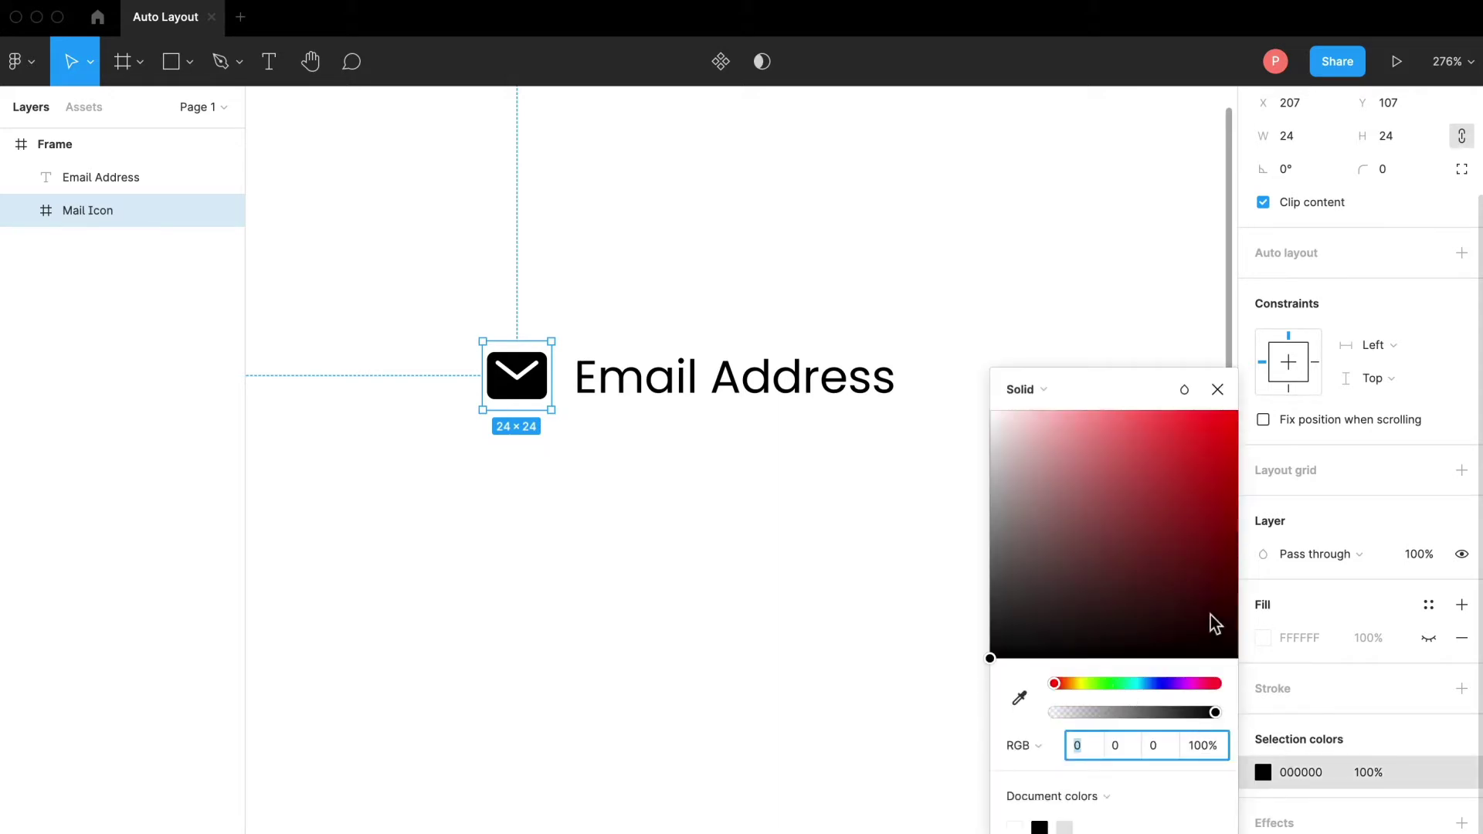
left_click(1050, 744)
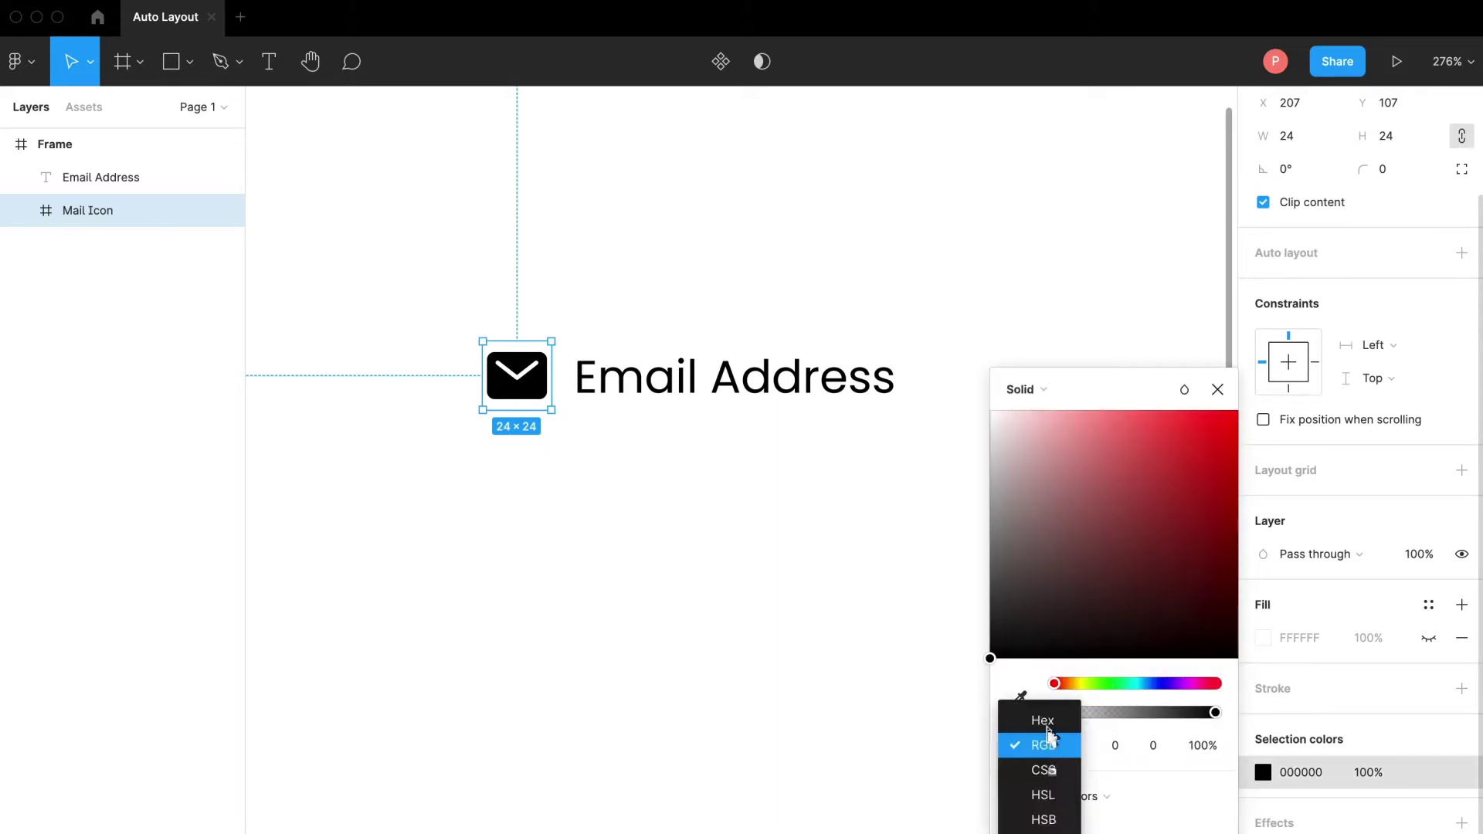
left_click(1044, 721)
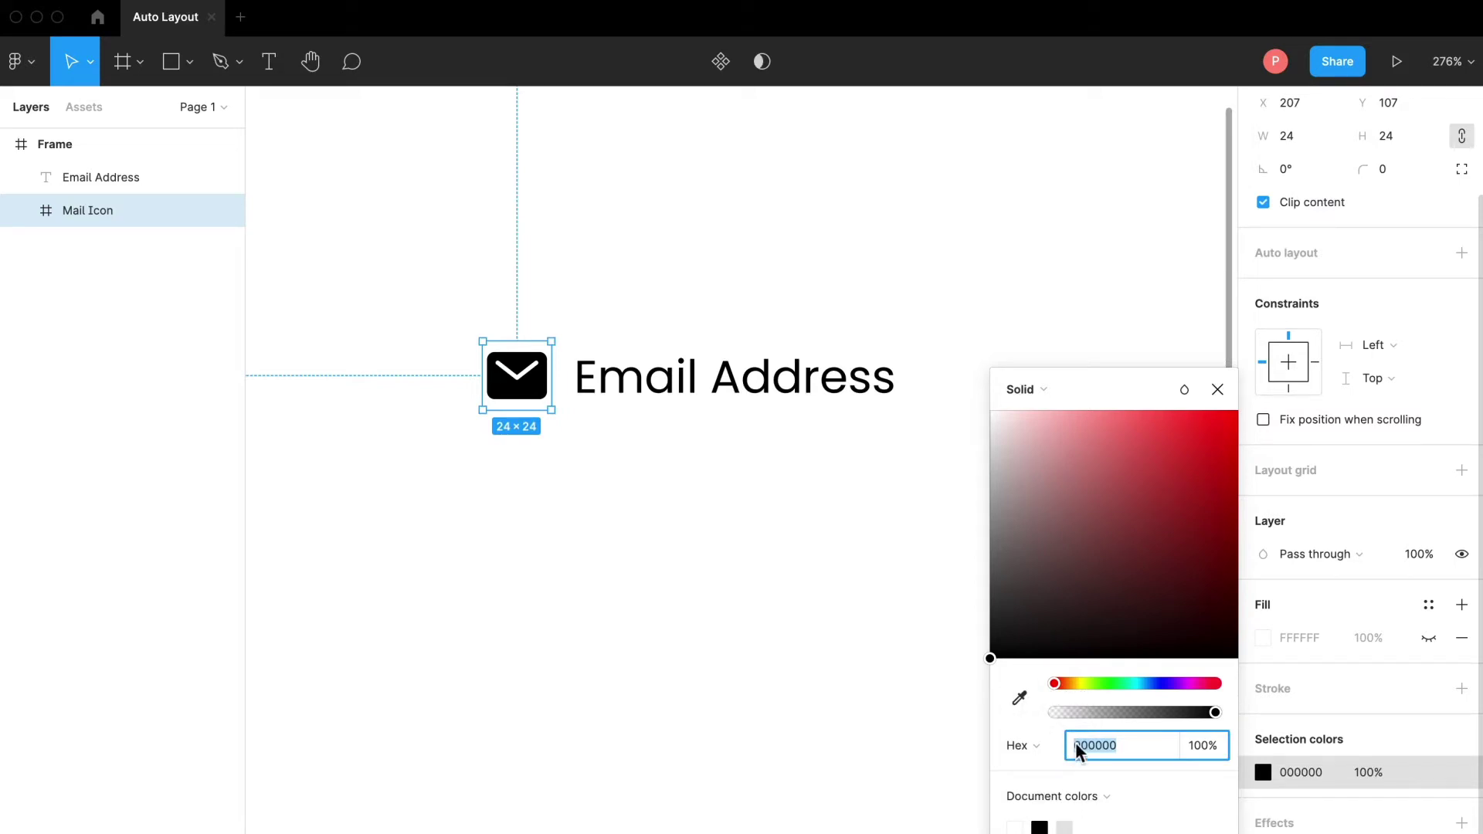
type("e0")
key("ctrl+z")
type("e0e5ef")
key("Return")
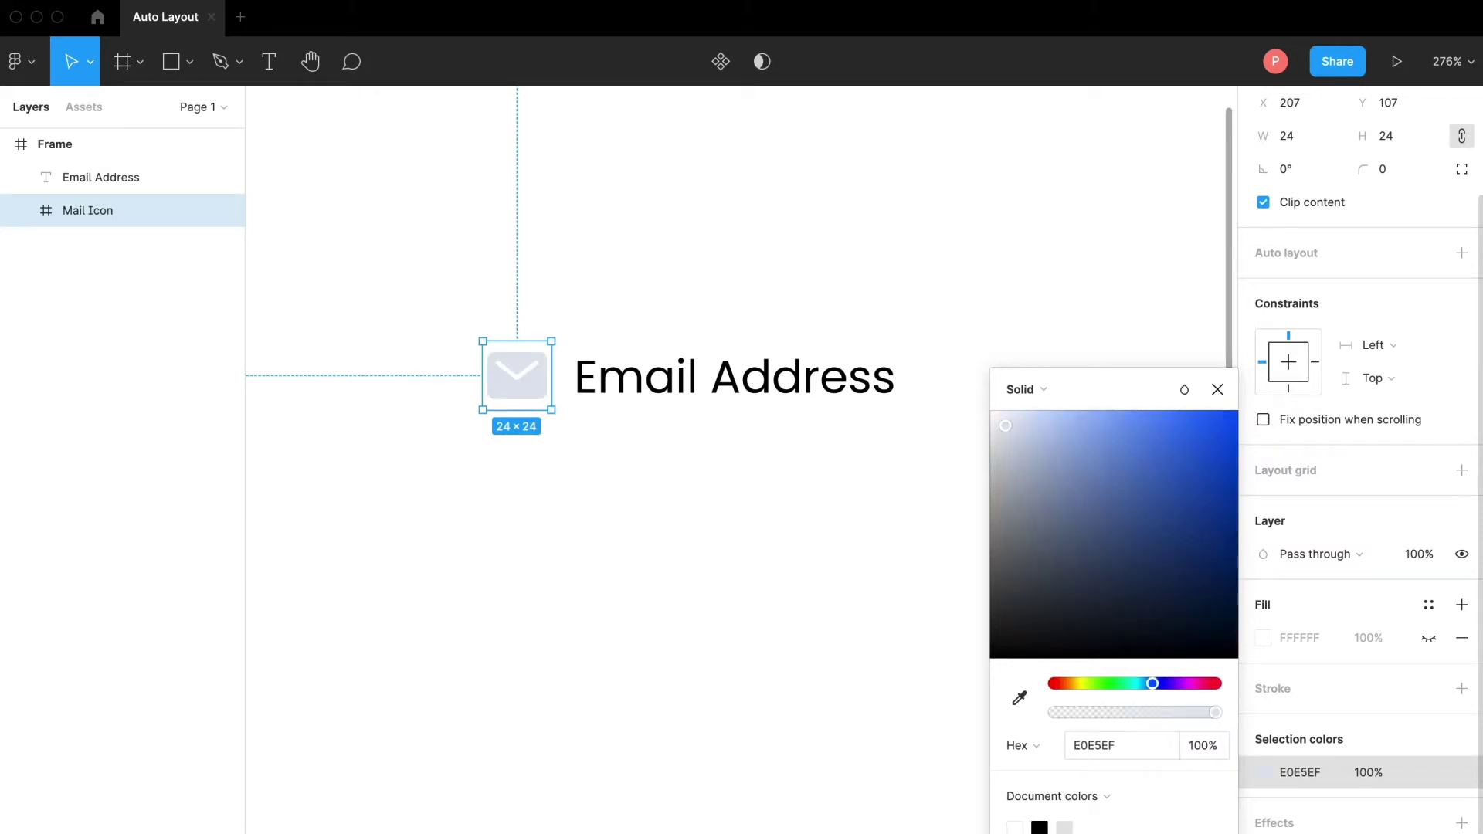
Step: Change the icon colour to D5D6DF, then close the picker and deselect
left_click(1122, 754)
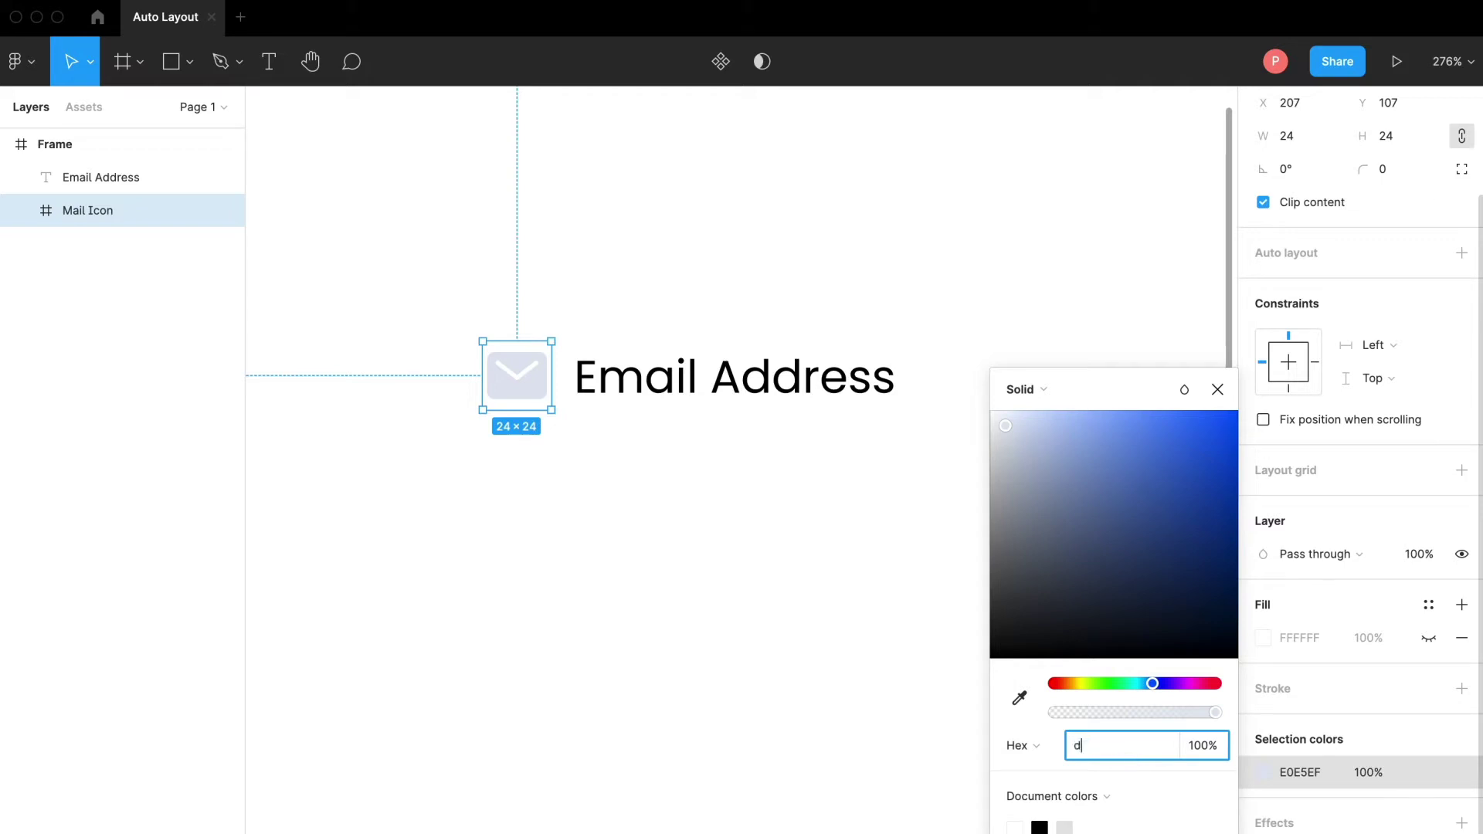
type("d5d6df")
key("Return")
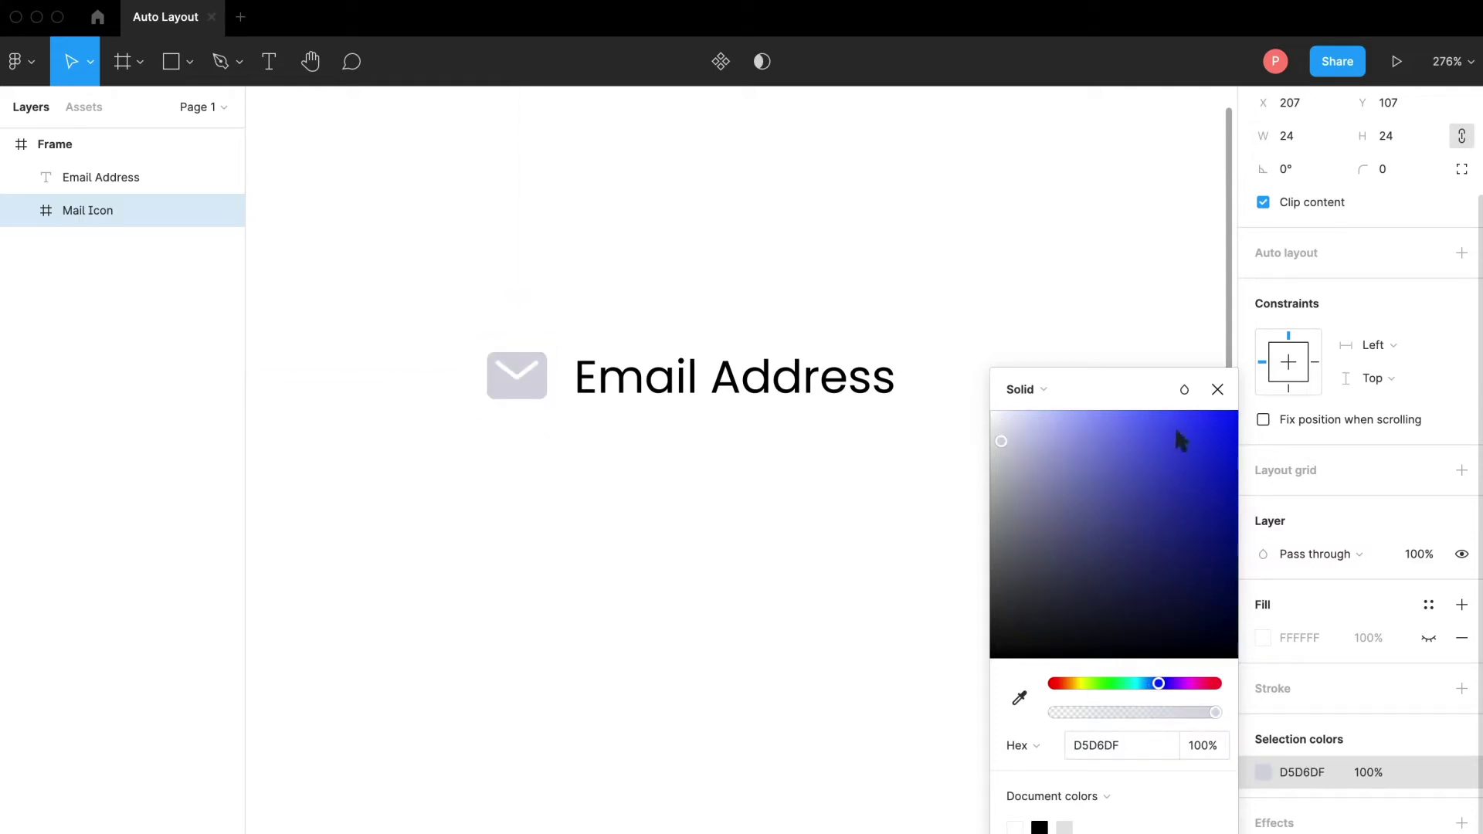
left_click(1218, 390)
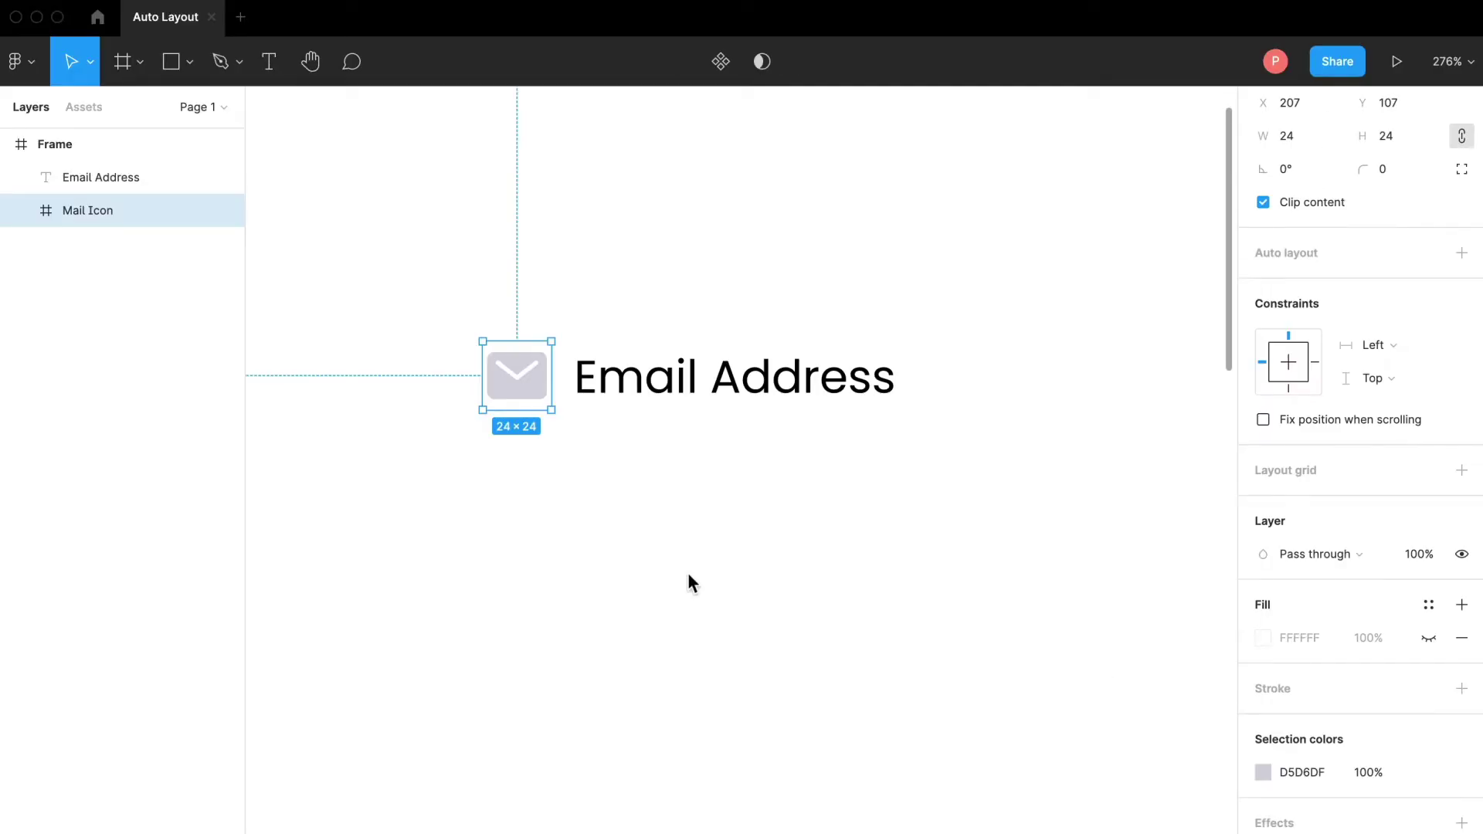
left_click(632, 527)
Step: Recolour the Email Address label to dark slate grey 585D6D using its Fill picker
left_click(659, 386)
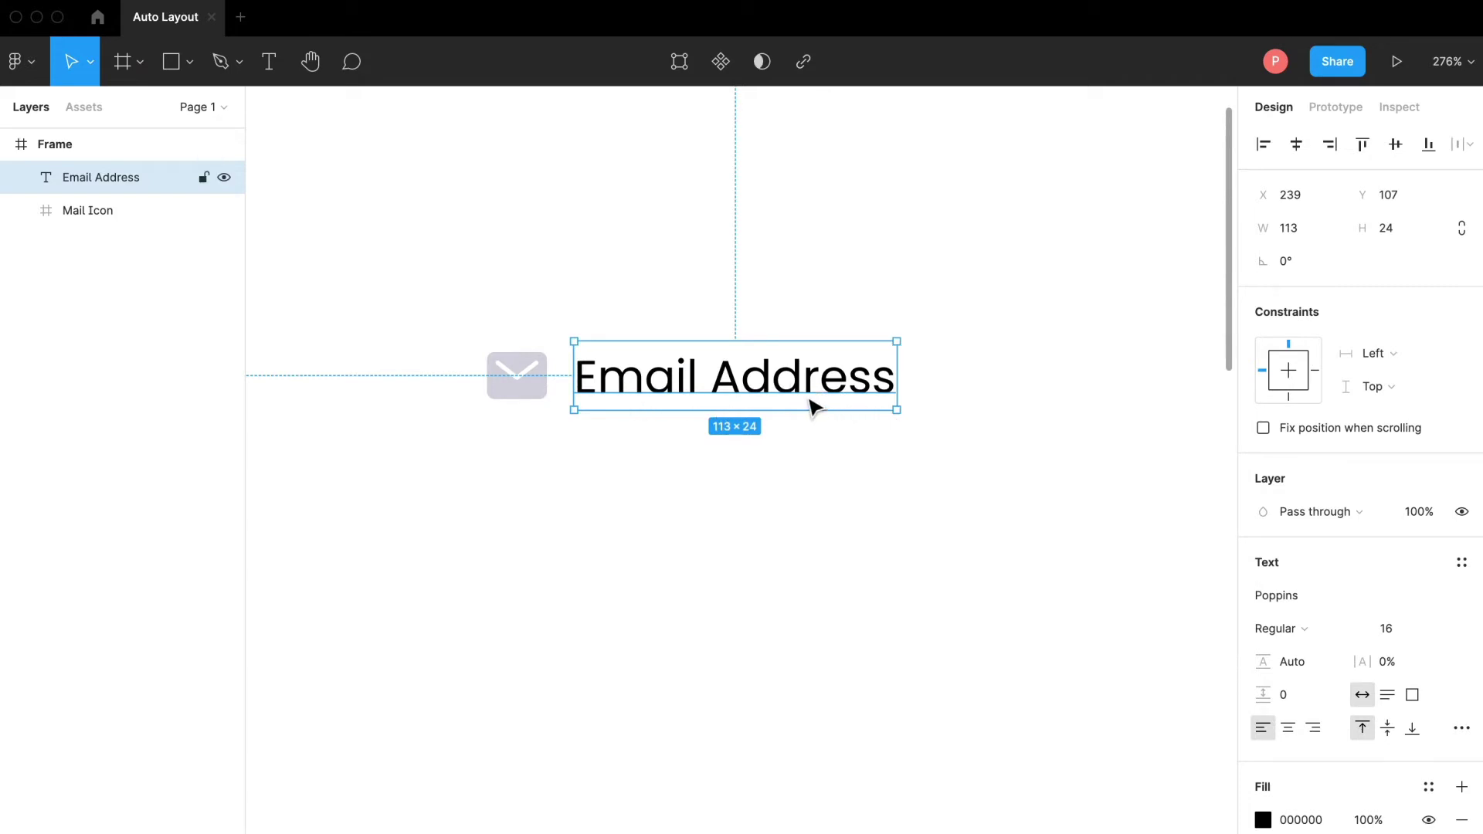
left_click(1264, 820)
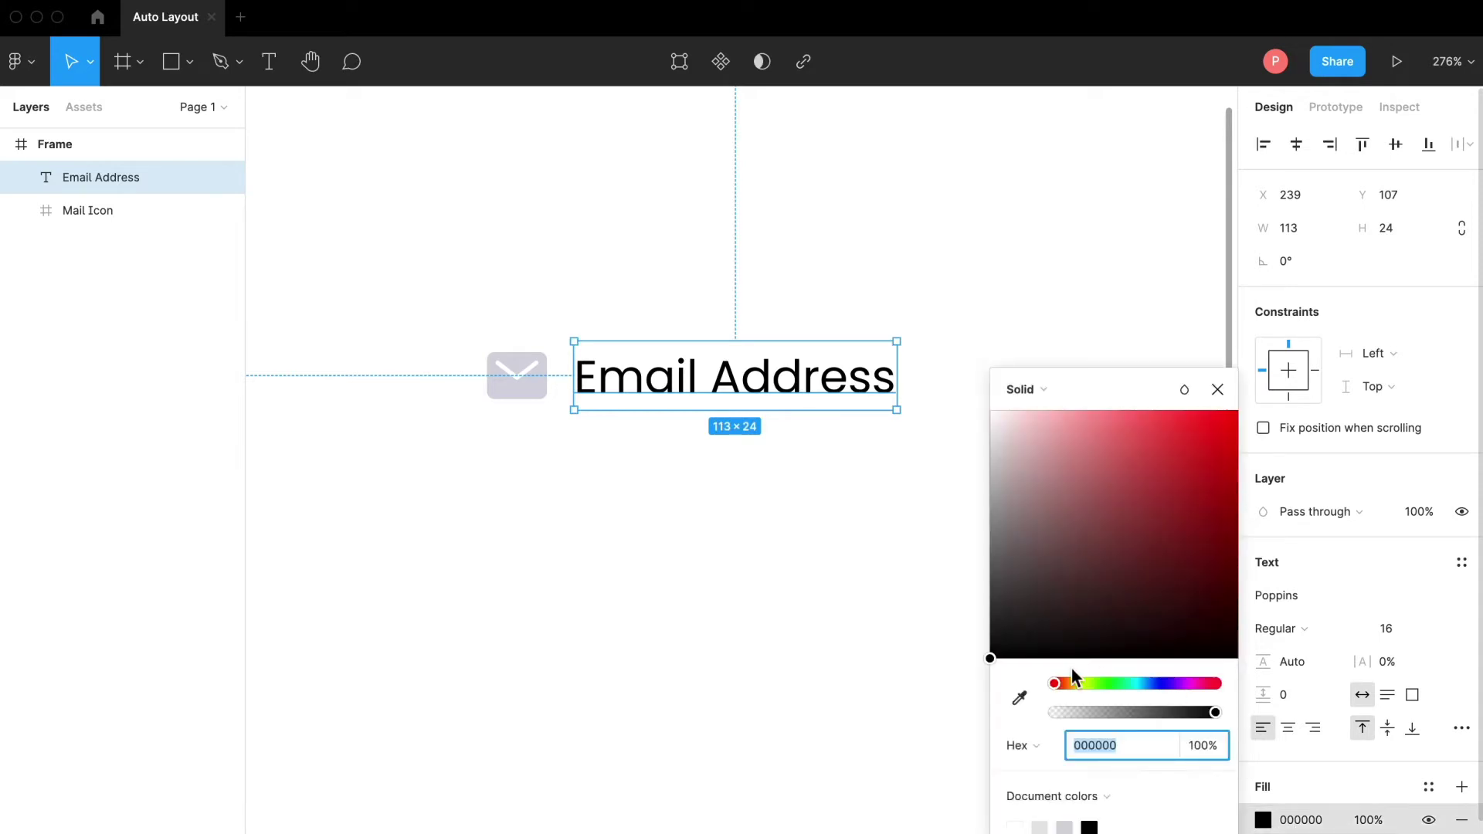
left_click_drag(1132, 684, 1156, 685)
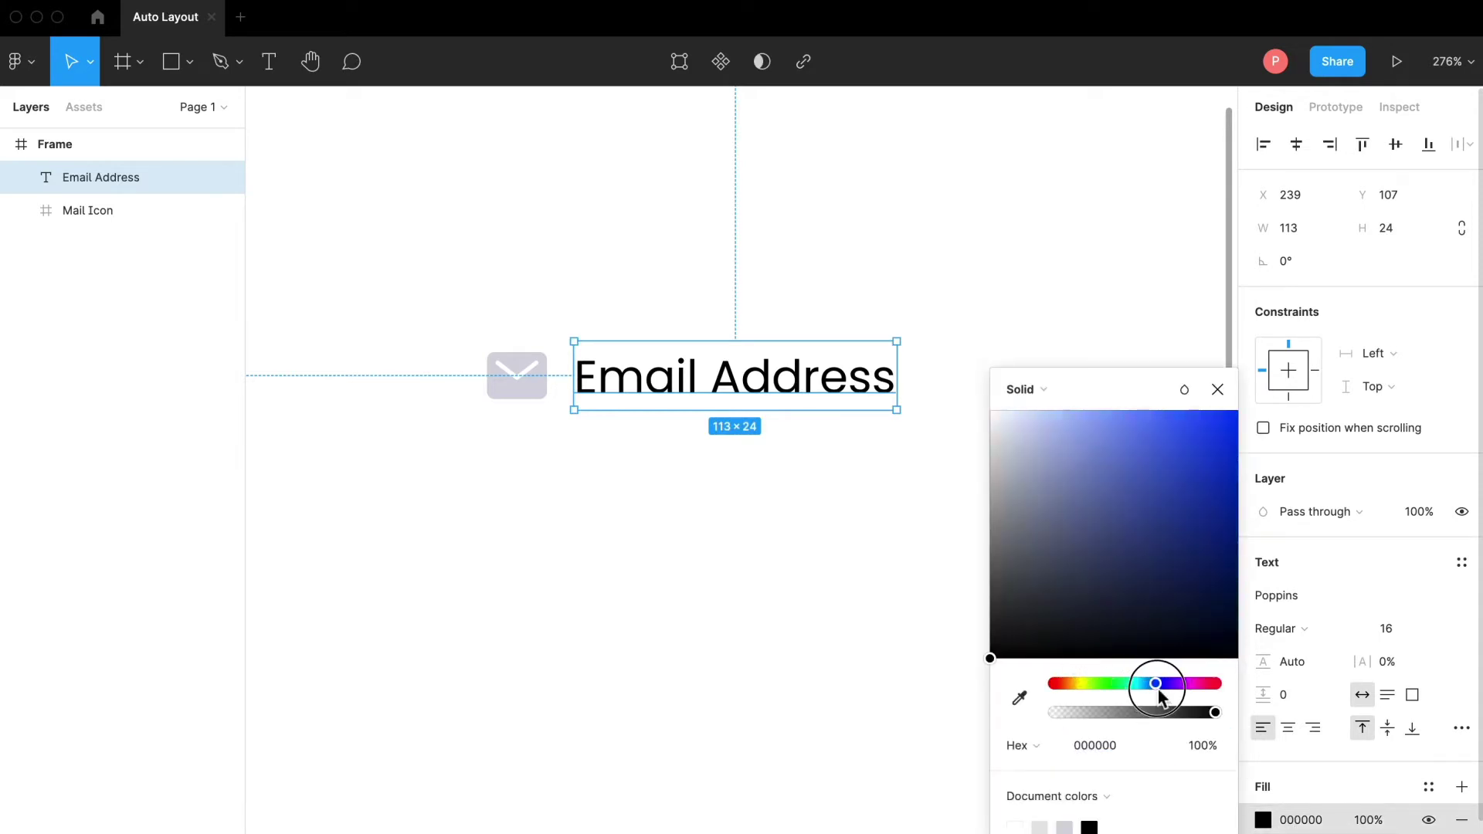
mouse_move(1067, 556)
left_mouse_down()
mouse_move(984, 564)
mouse_move(1018, 535)
mouse_move(1040, 558)
left_mouse_up()
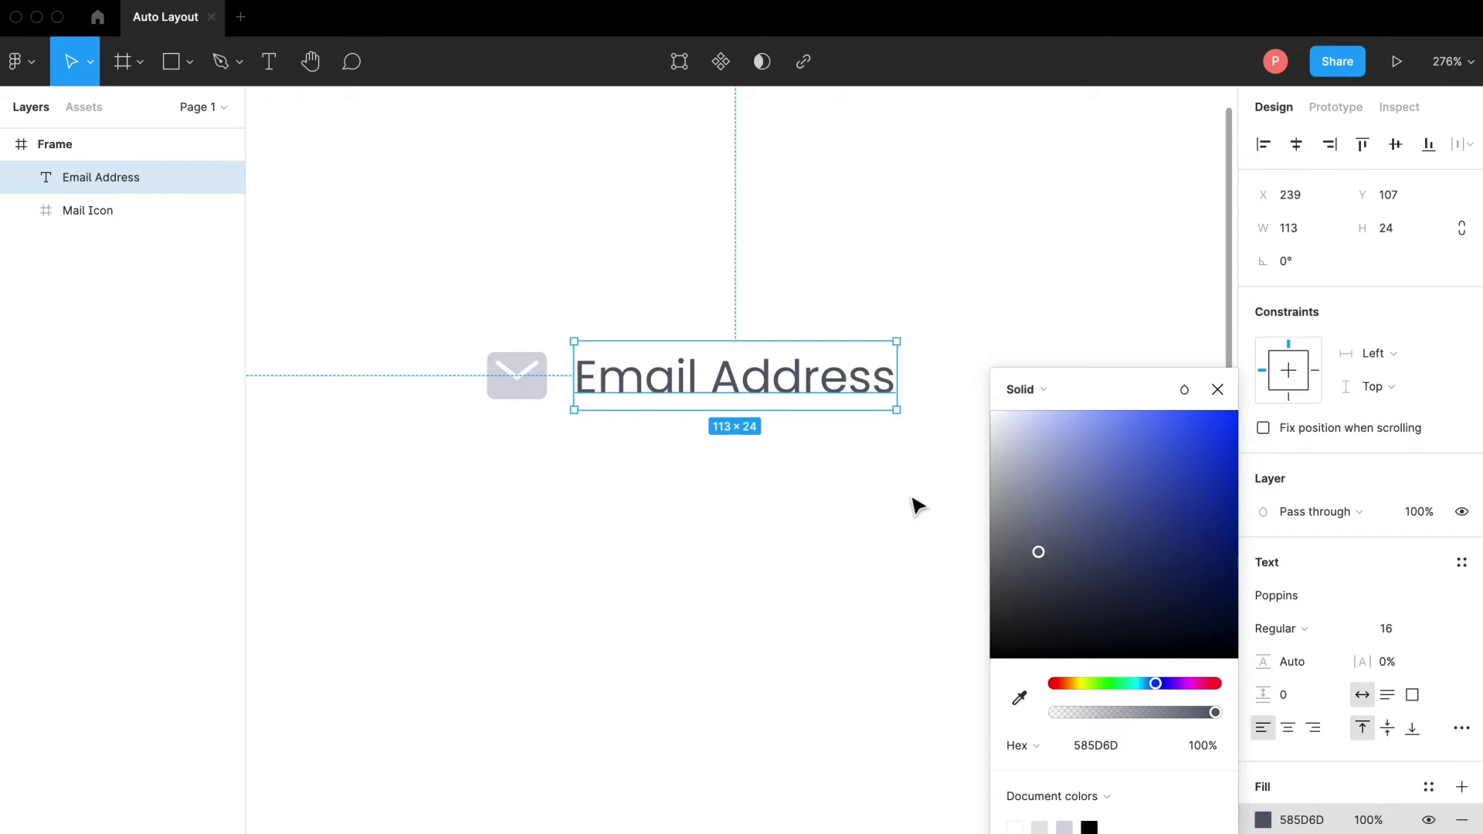
left_click(916, 506)
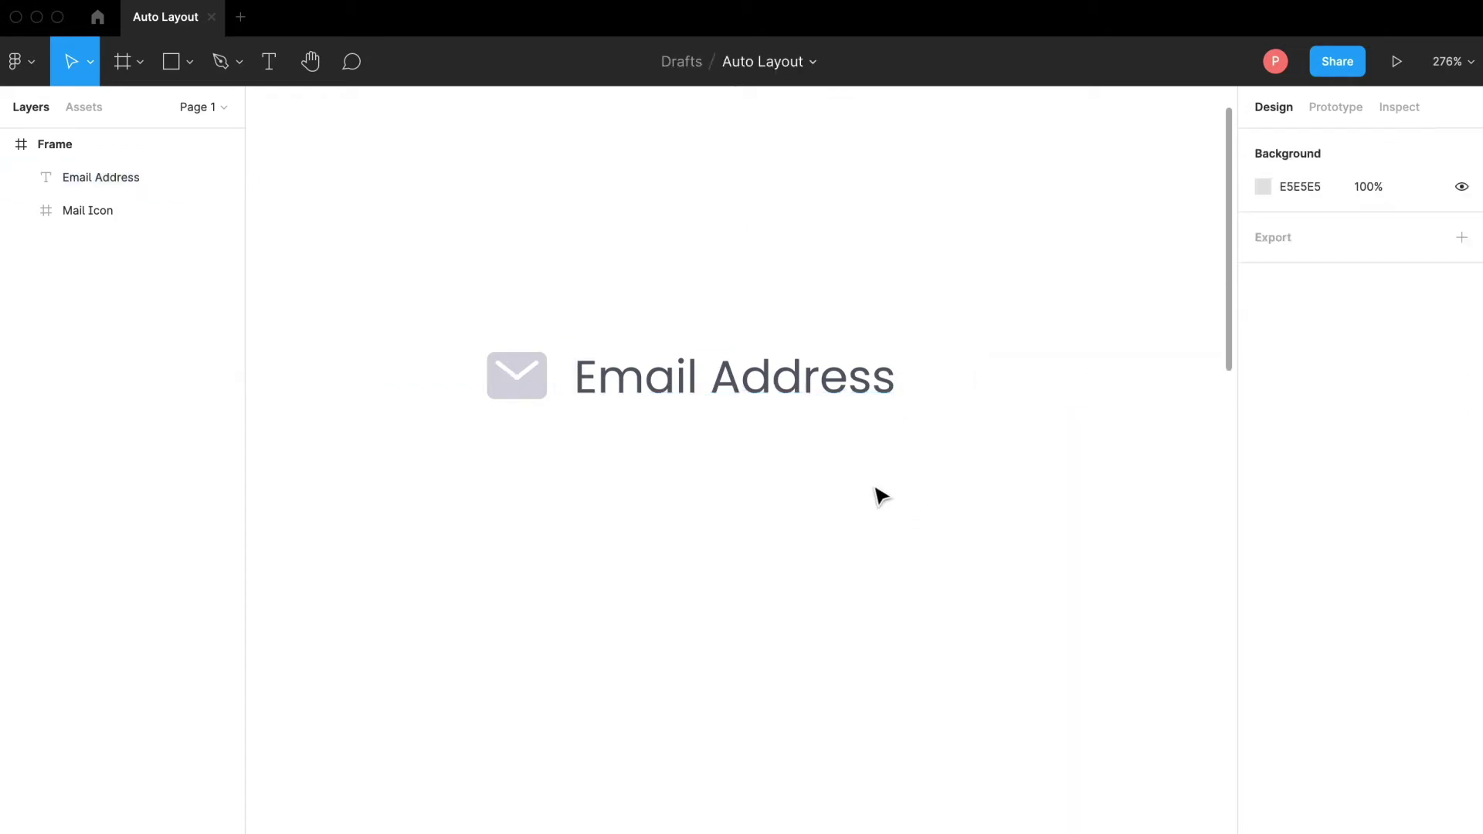
Step: Wrap the mail icon and Email Address label in a horizontal auto layout with 8 spacing
left_click(711, 387)
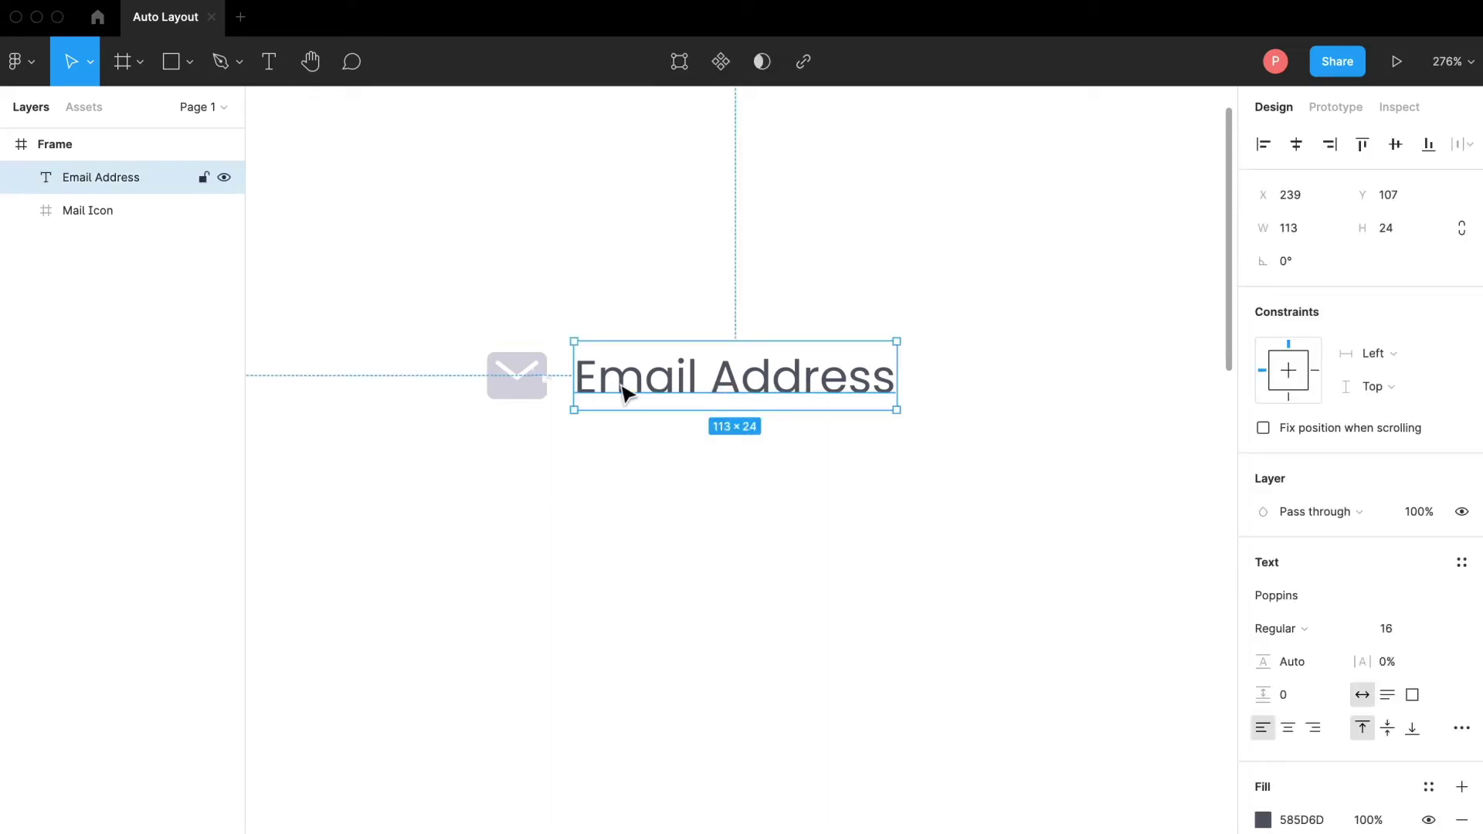
left_click(526, 377, "shift")
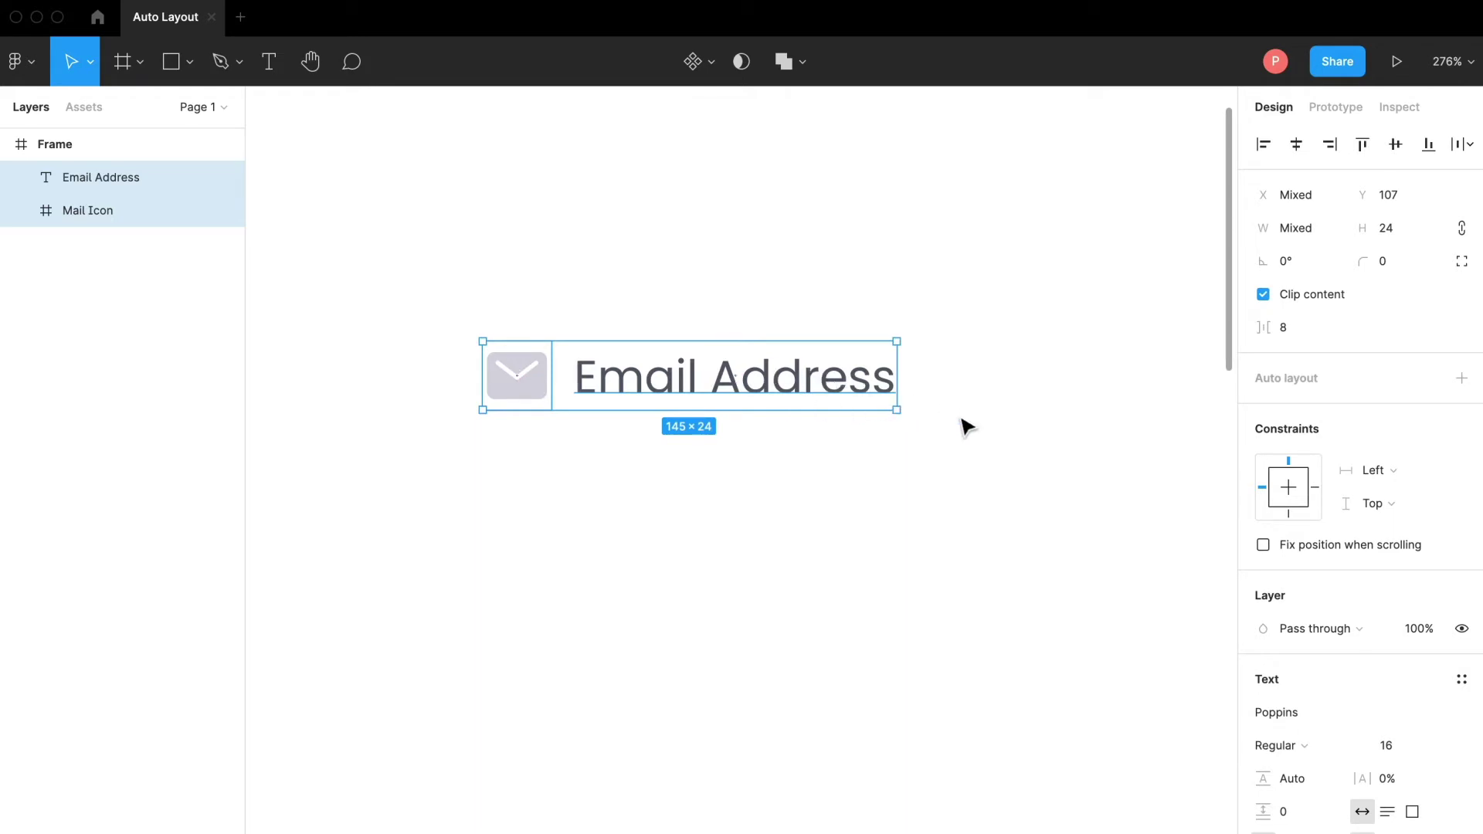
left_click(1461, 379)
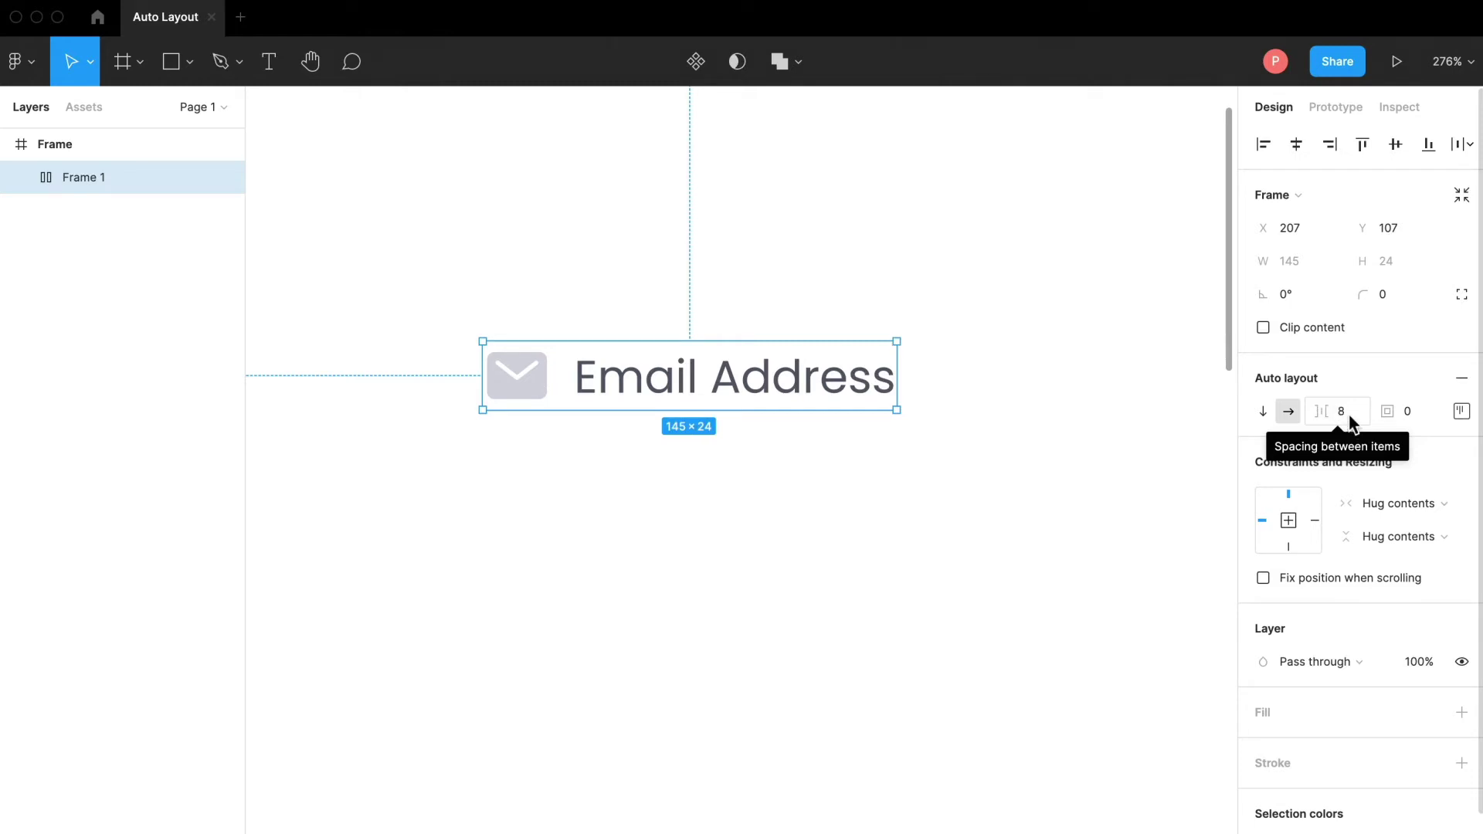
Step: Center the icon and label in the frame, then stretch it and restore Hug contents
left_click(1460, 412)
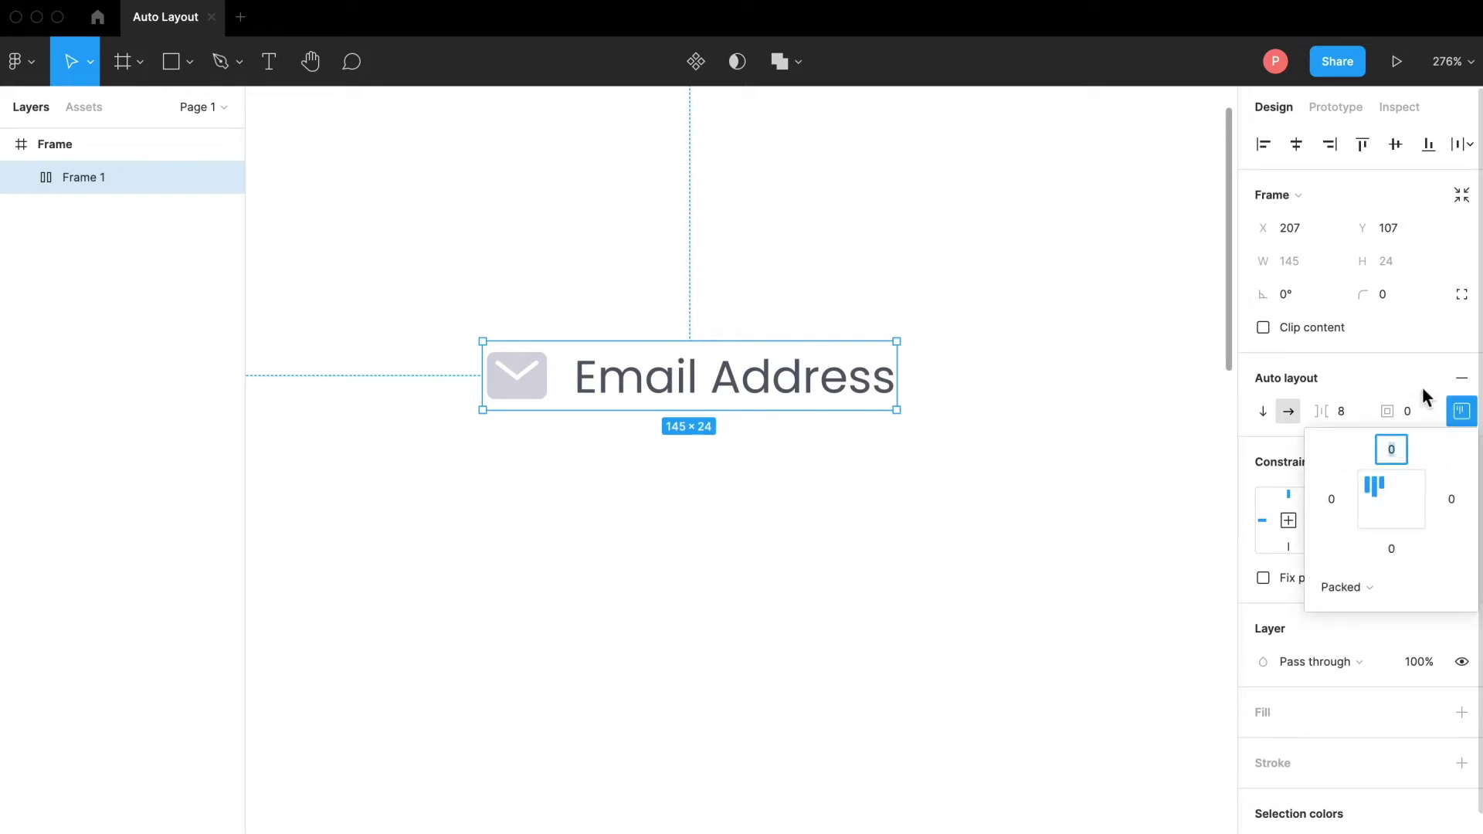
left_click(1394, 500)
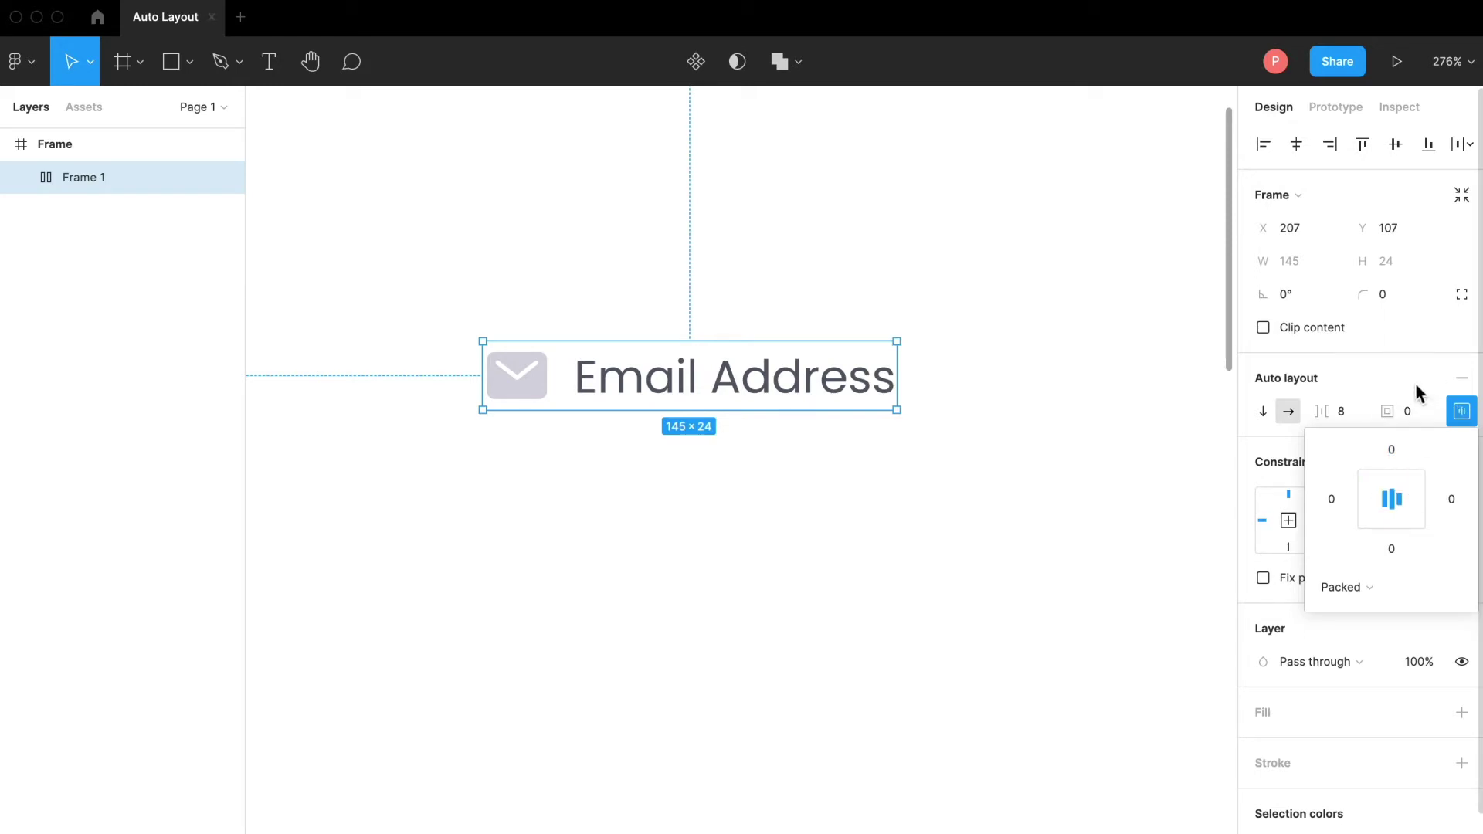
left_click(1374, 372)
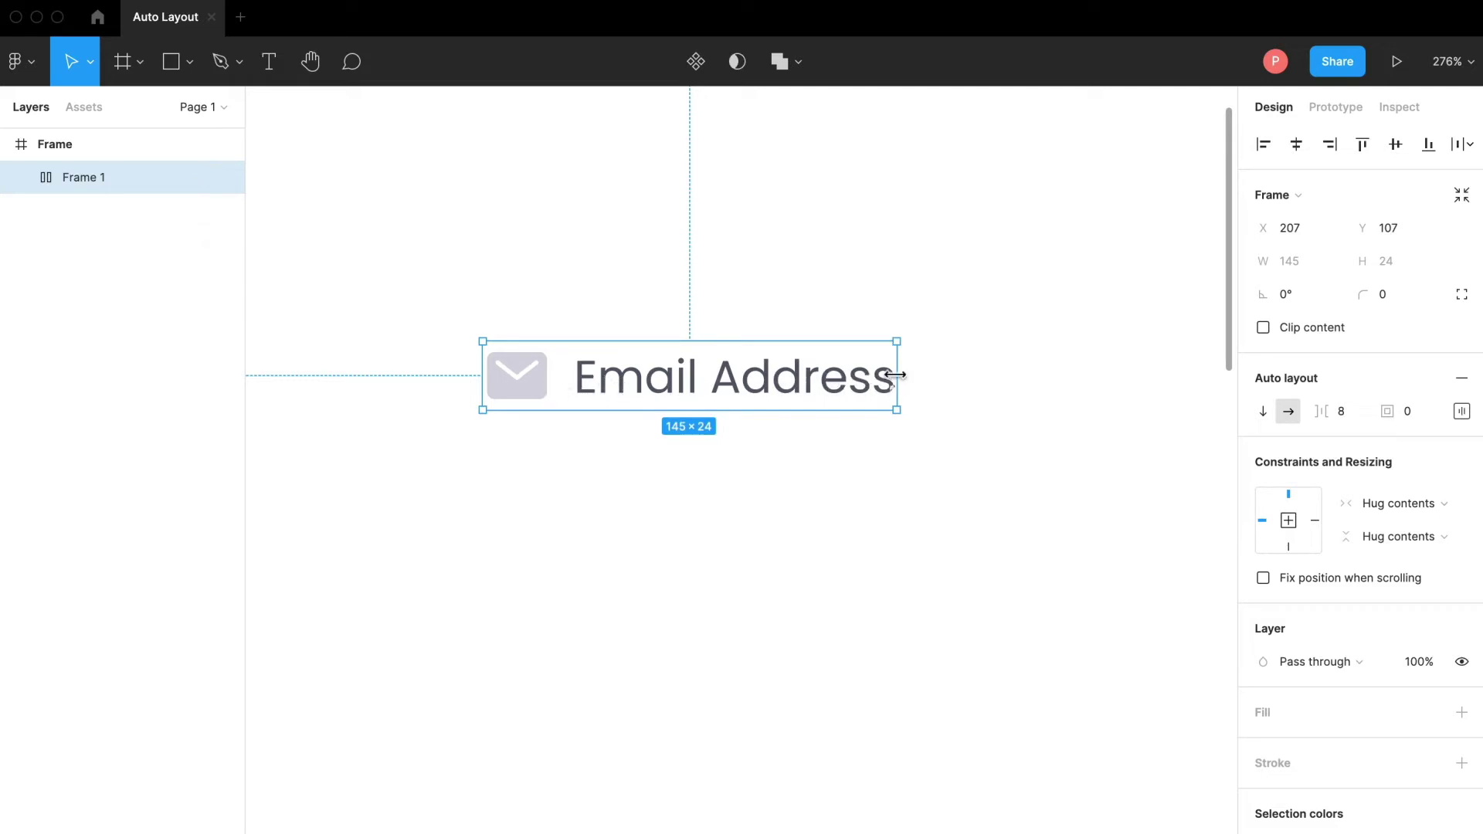
left_click_drag(895, 375, 1011, 364)
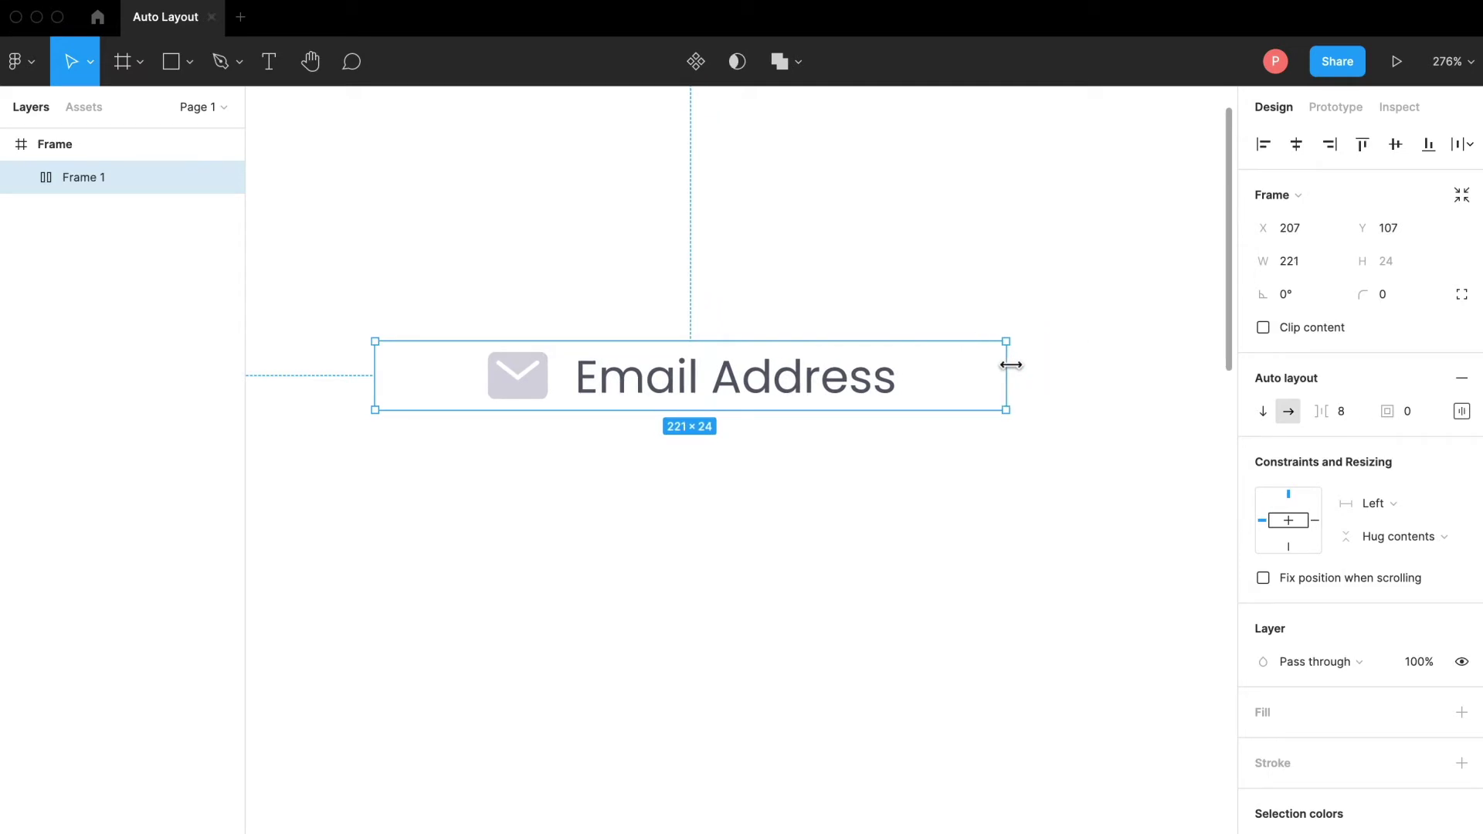
double_click(1011, 365)
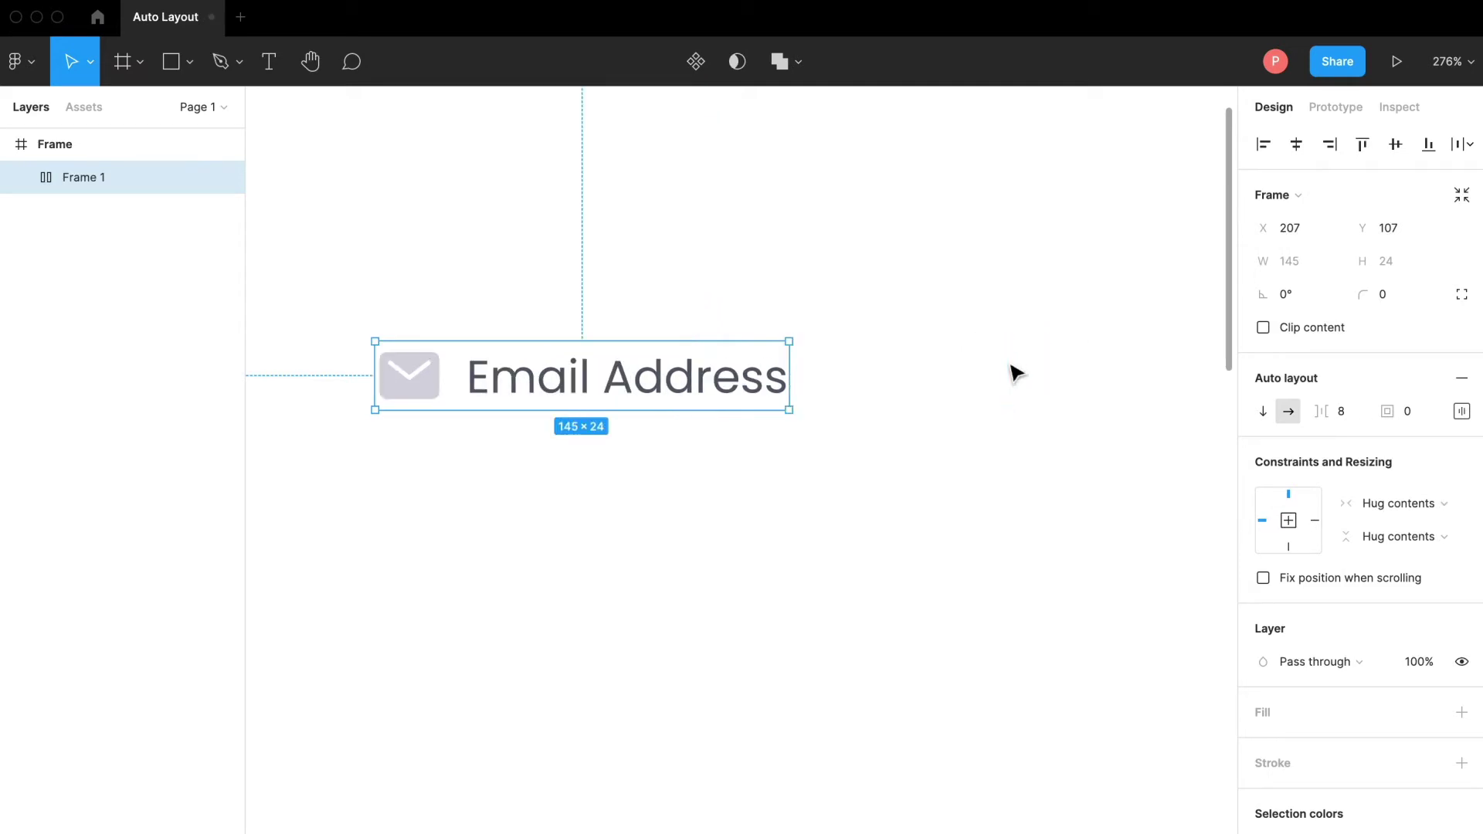
Step: Left-align the icon and label, test-stretch the frame, and return it to Hug contents
left_click(1460, 412)
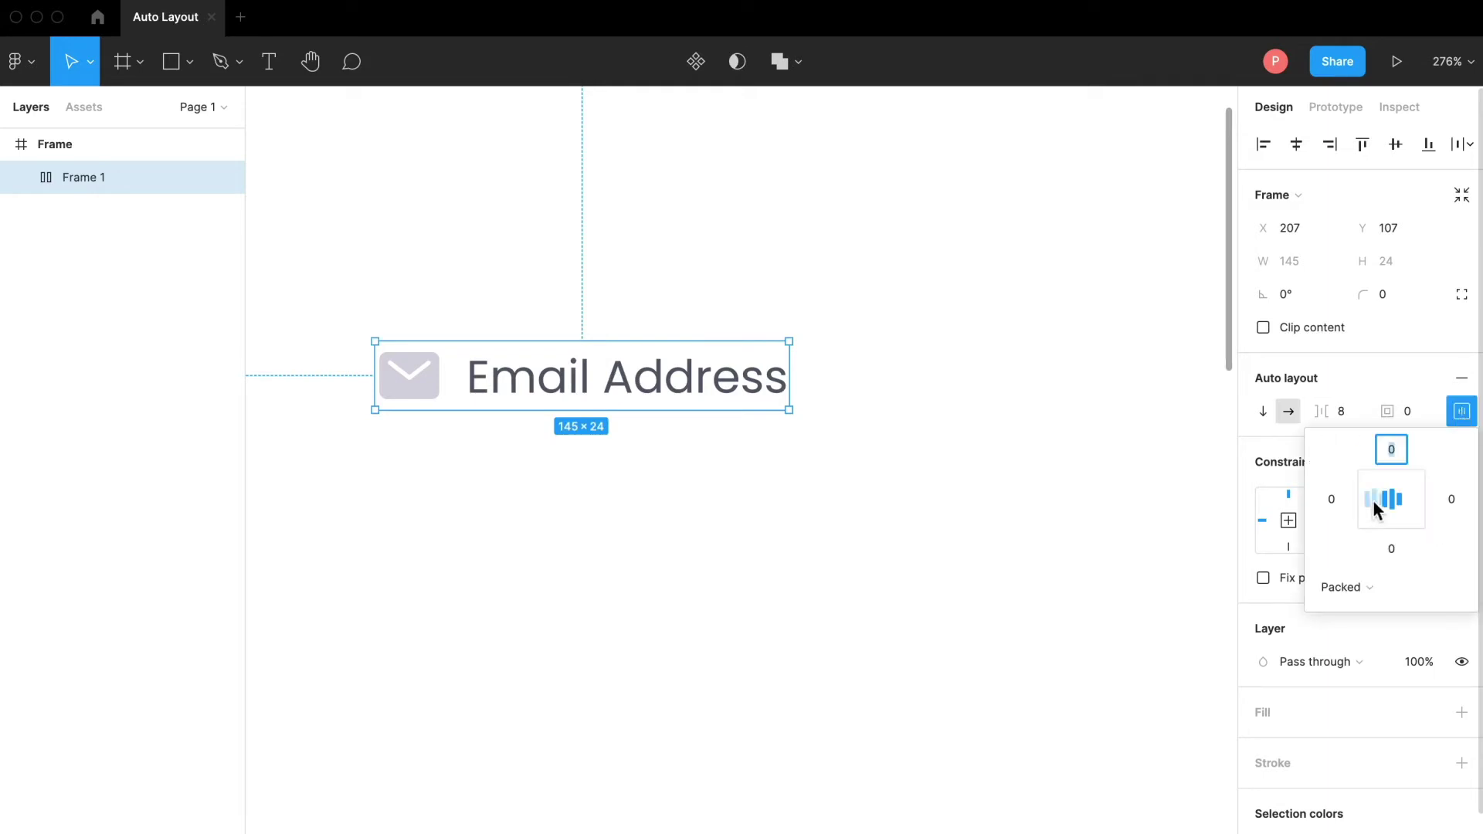
left_click(1374, 503)
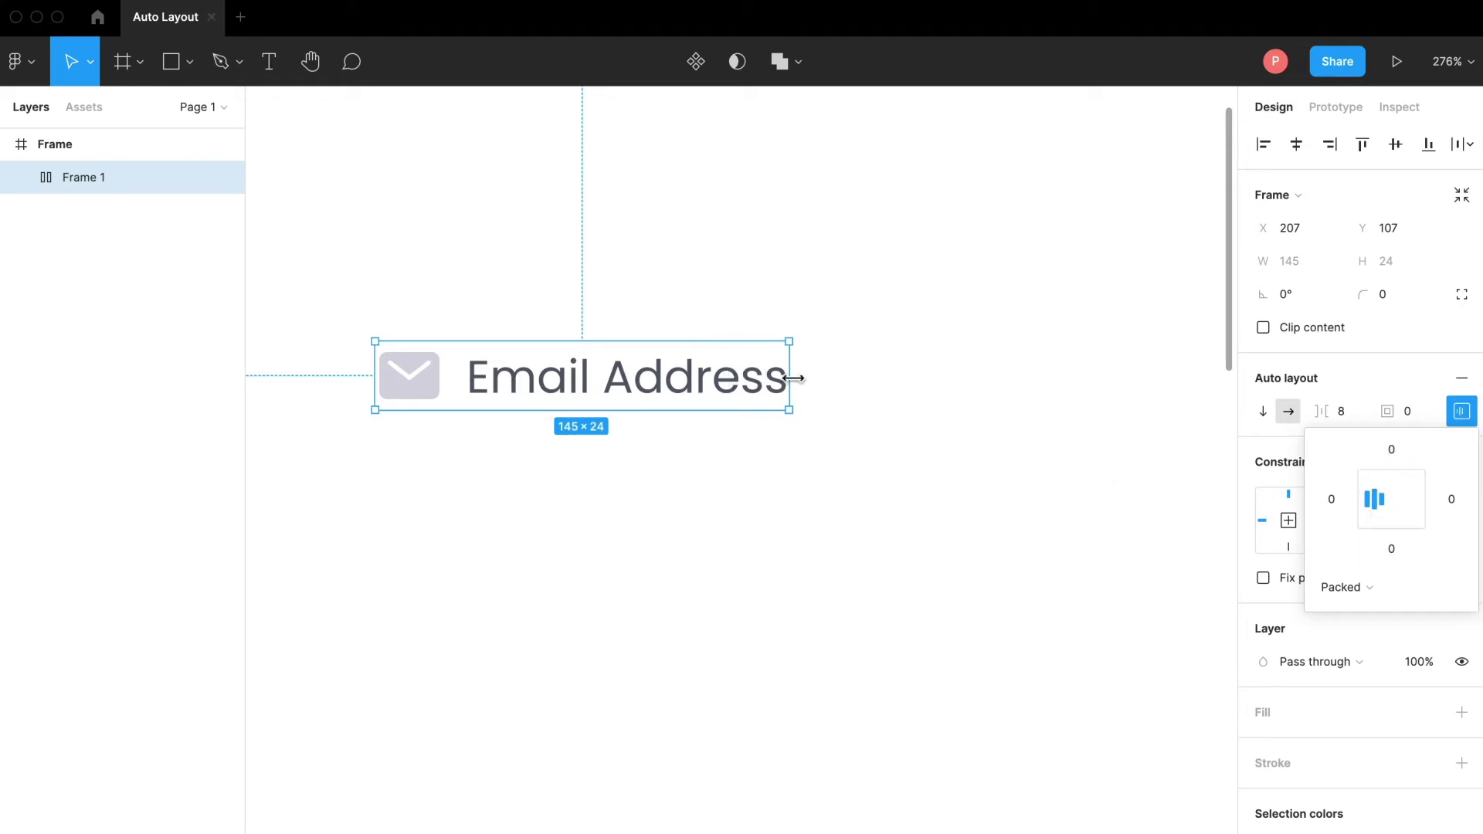
left_click_drag(790, 377, 892, 344)
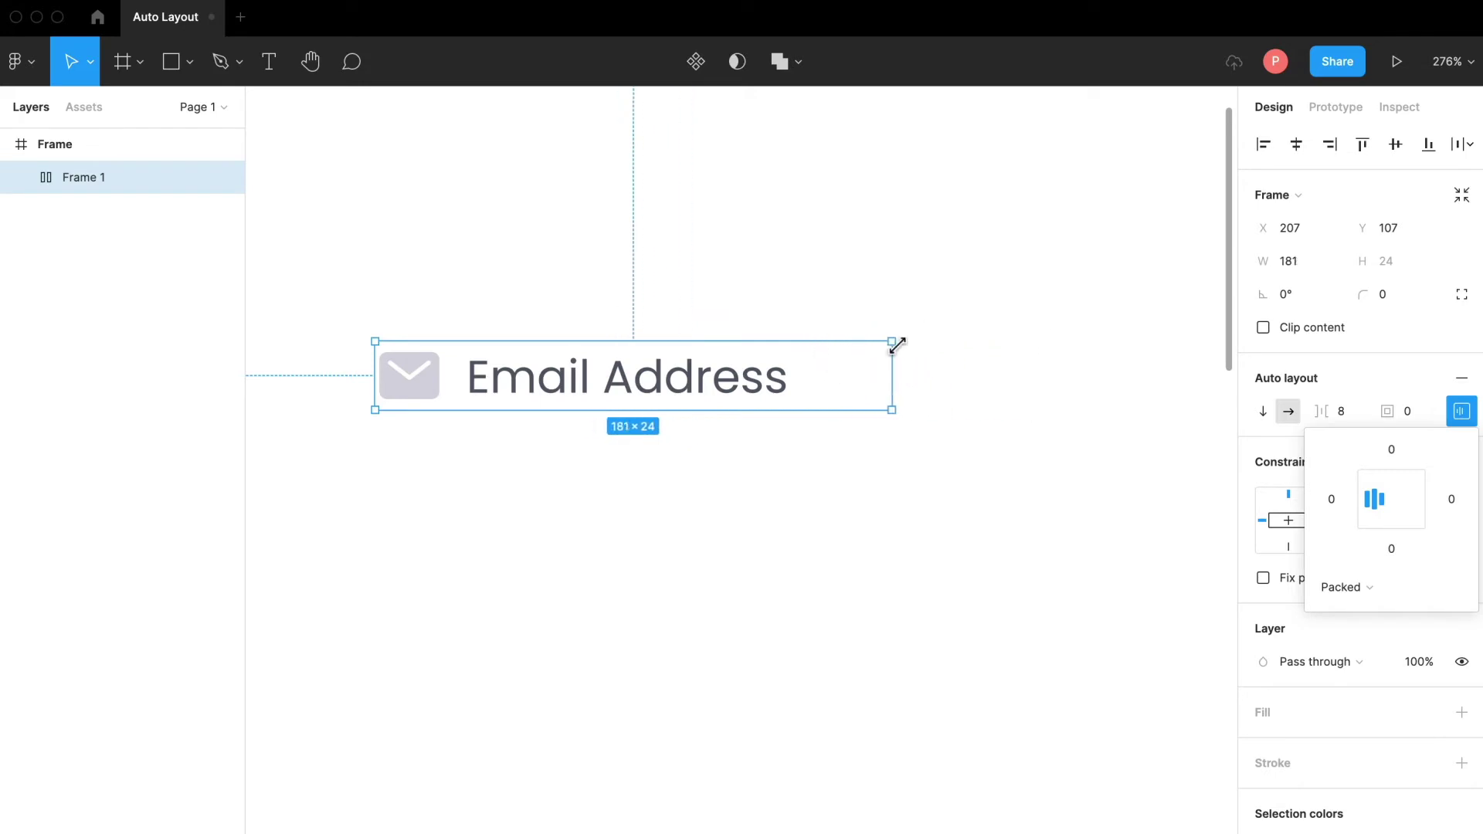
double_click(892, 345)
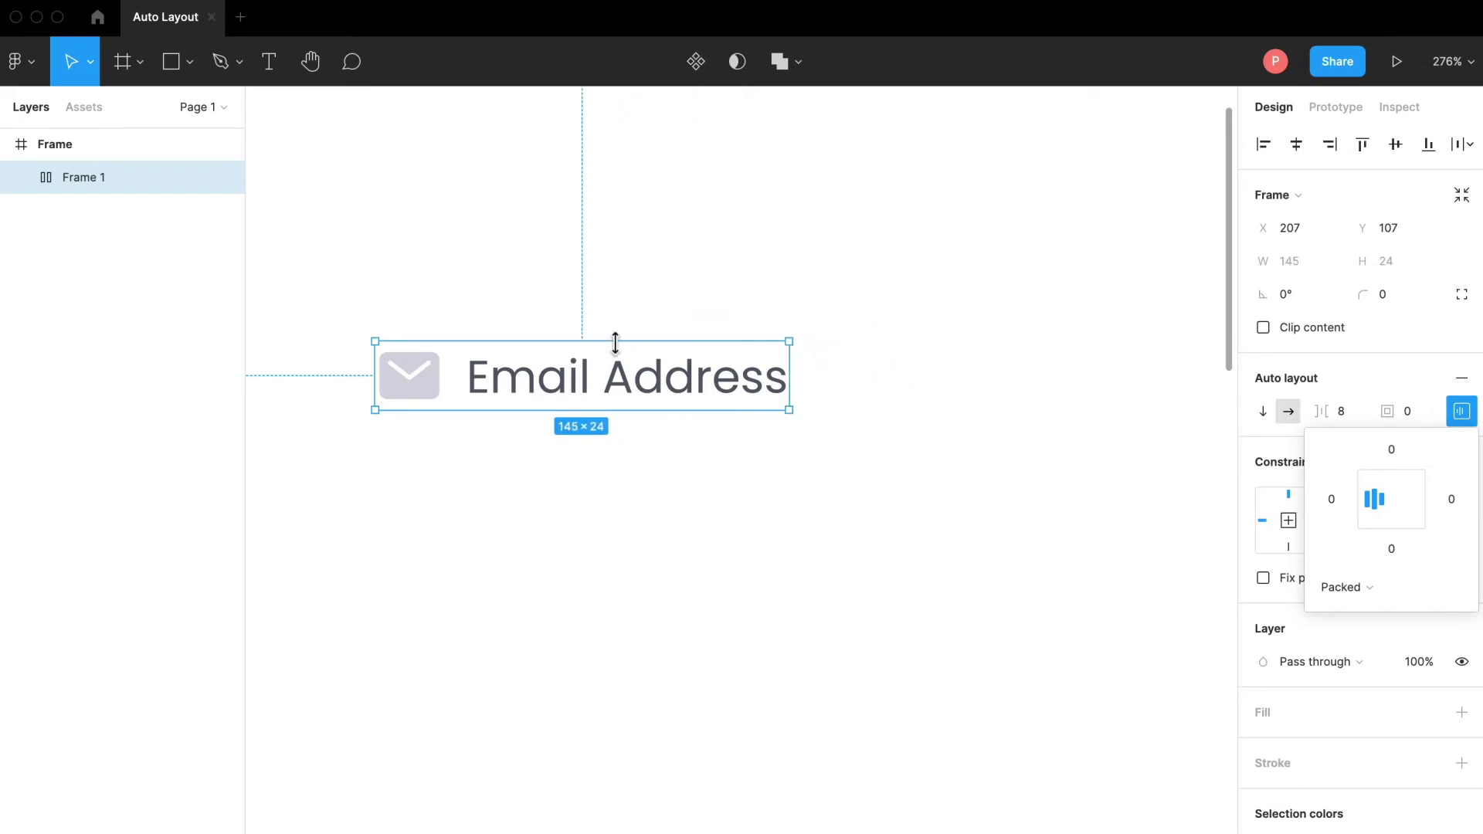
double_click(85, 176)
Step: Name the auto layout layer 'Input Elements' and close the alignment settings
type("In")
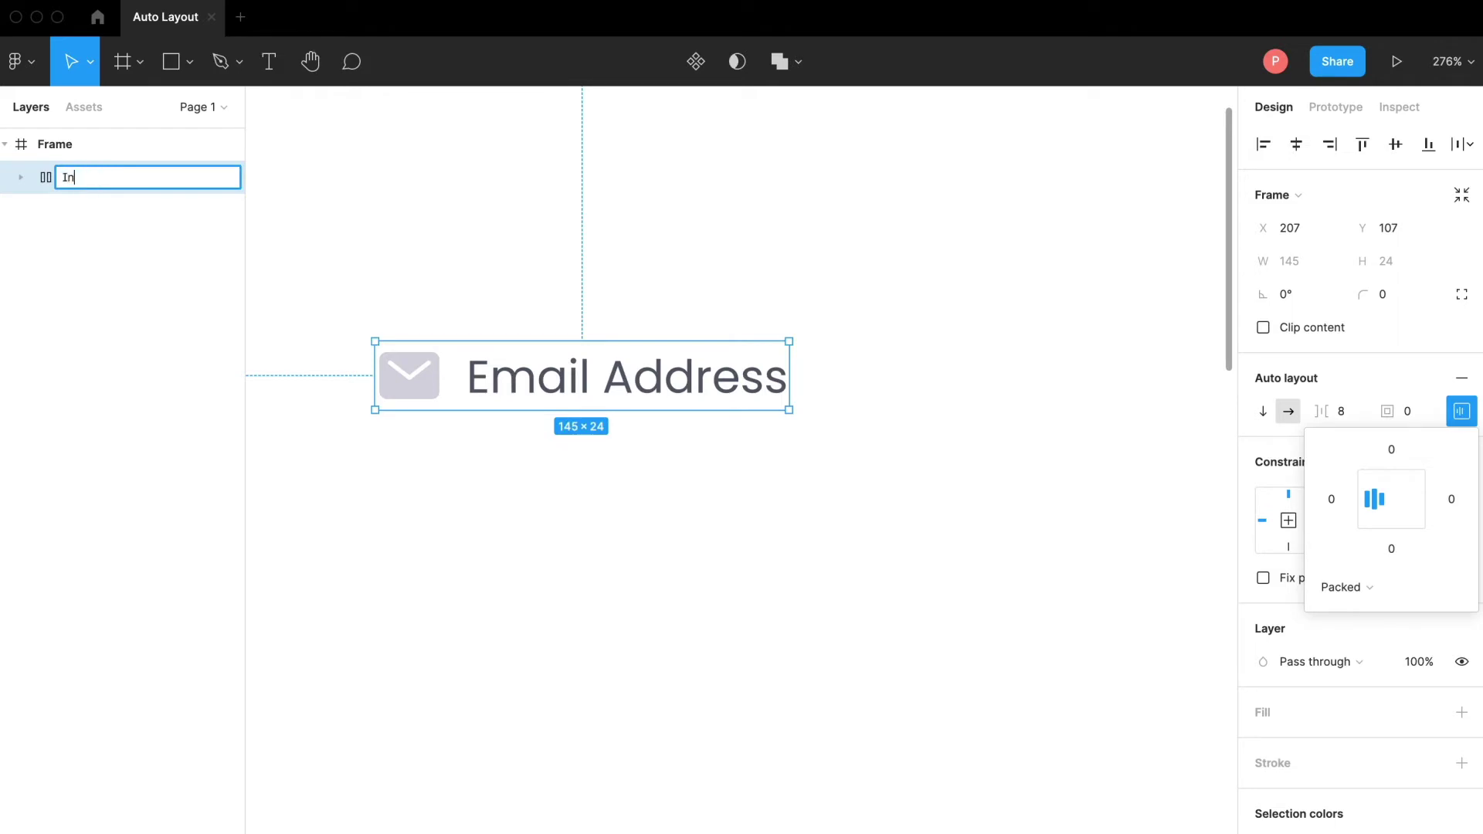
type("put Elements")
key("Return")
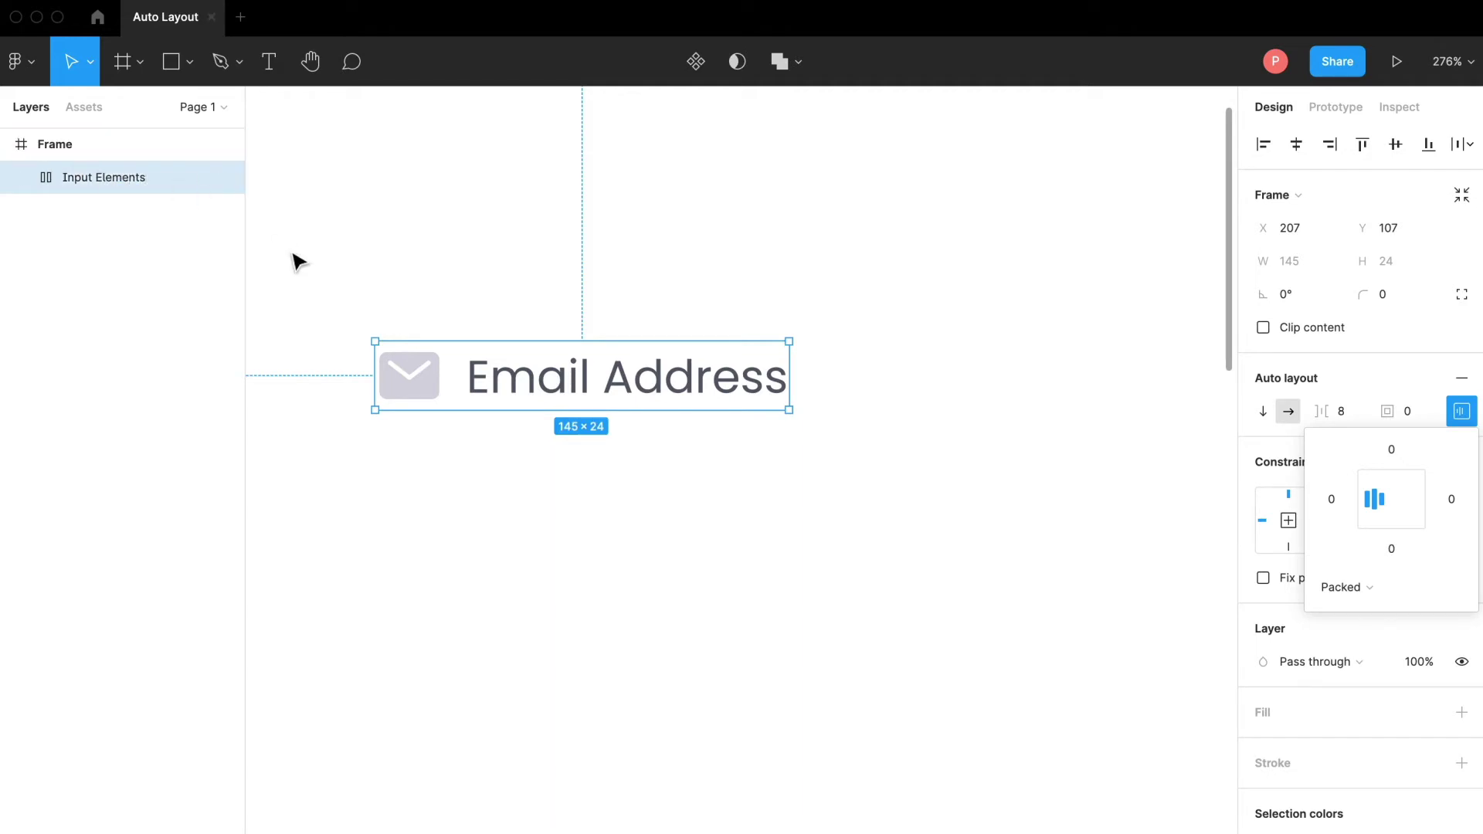
scroll(297, 261, "right", 3)
scroll(297, 261, "left", 8)
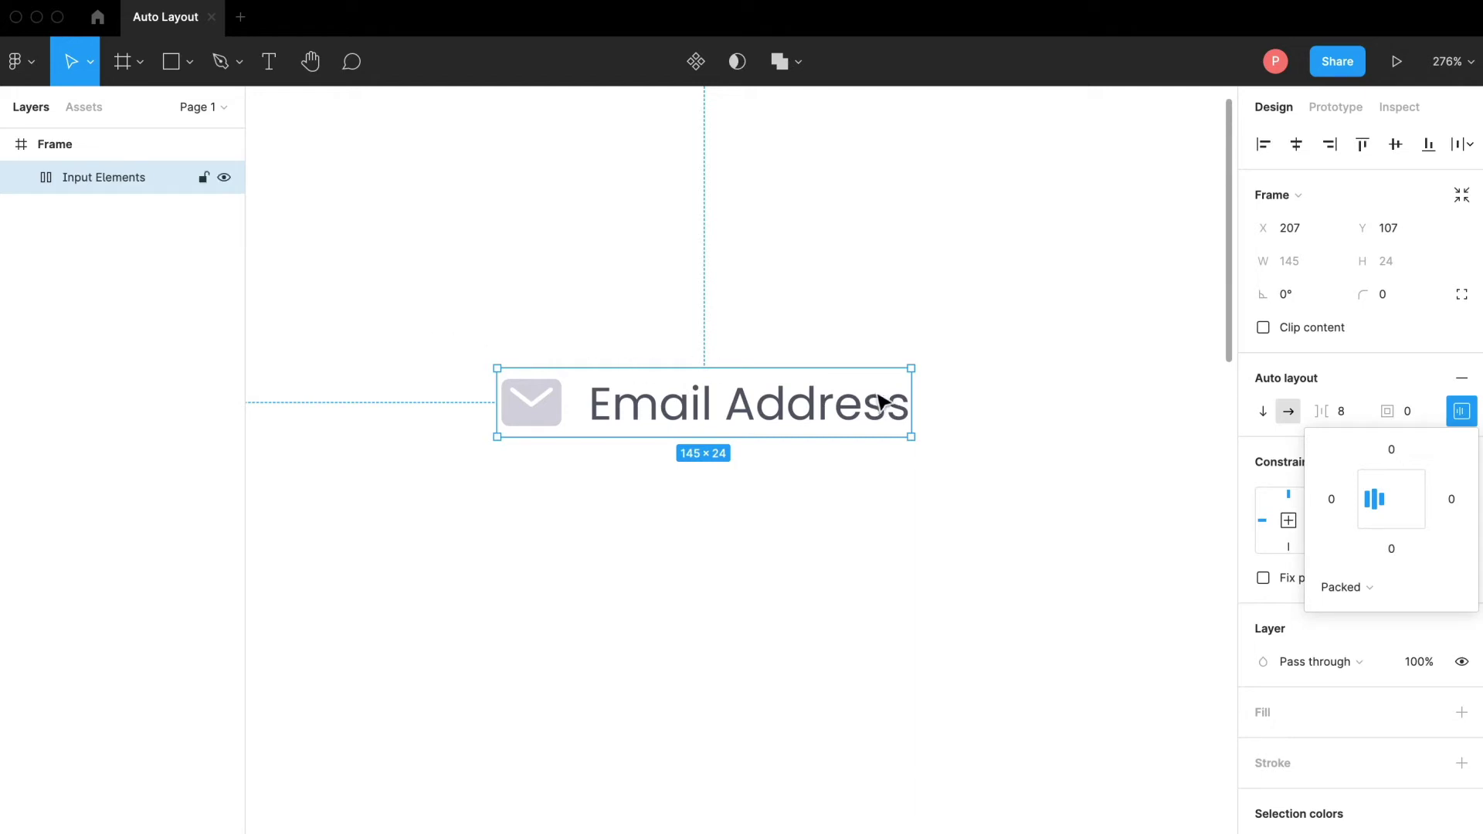
left_click(1457, 413)
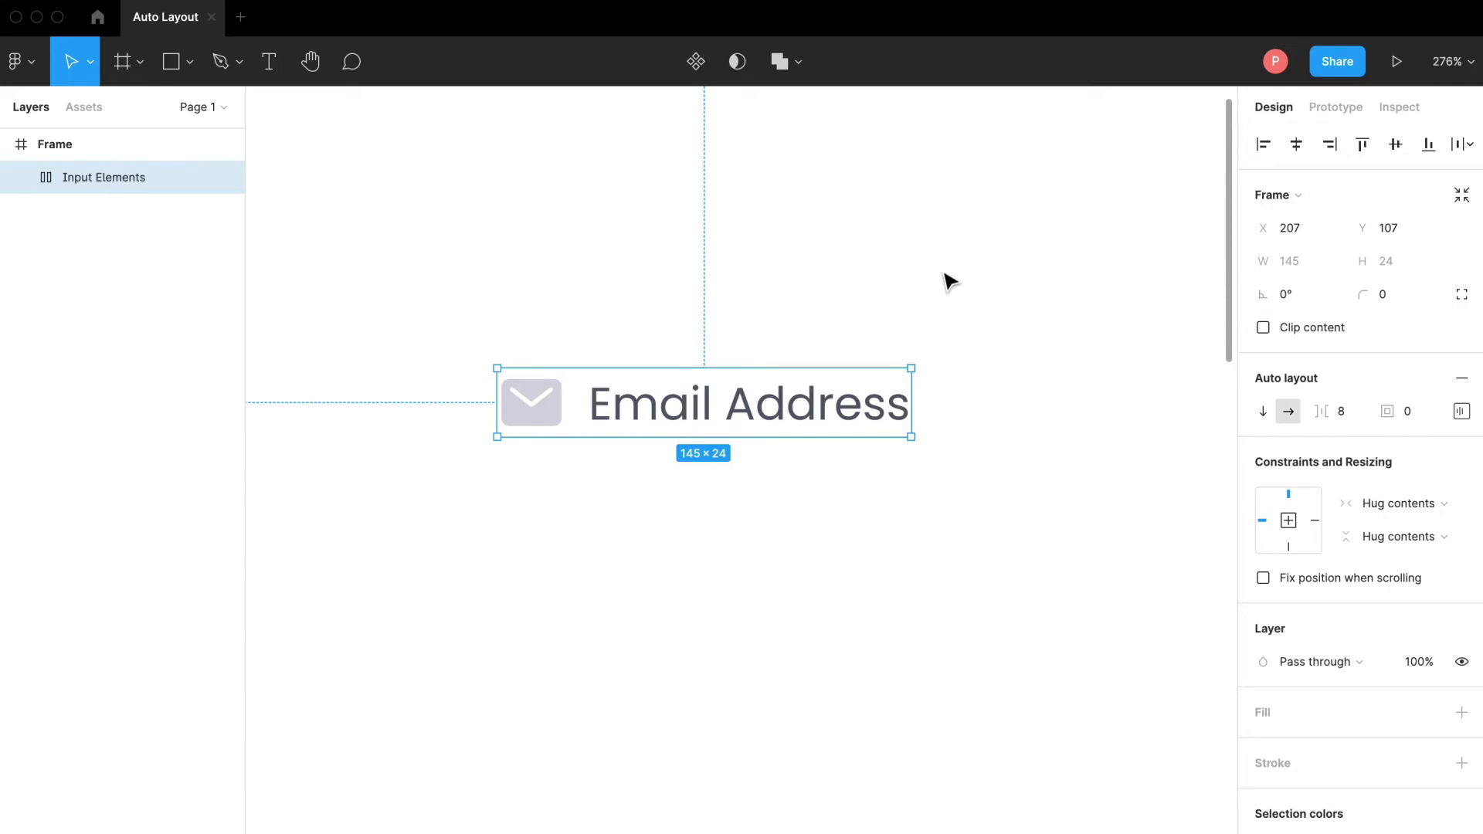
left_click(857, 248)
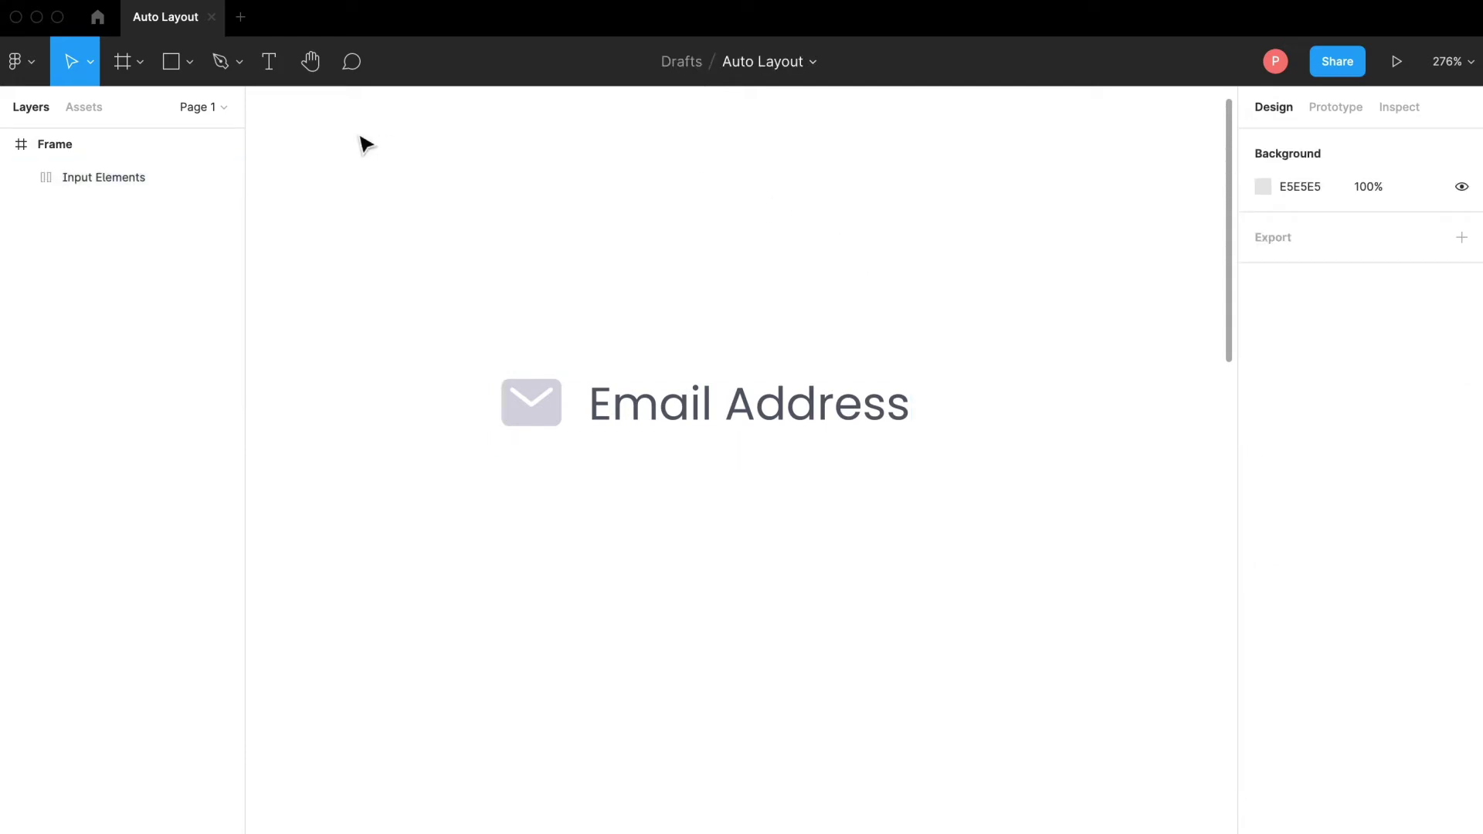
Step: Draw a rectangle above the Email Address label and set its width to 300
left_click(171, 62)
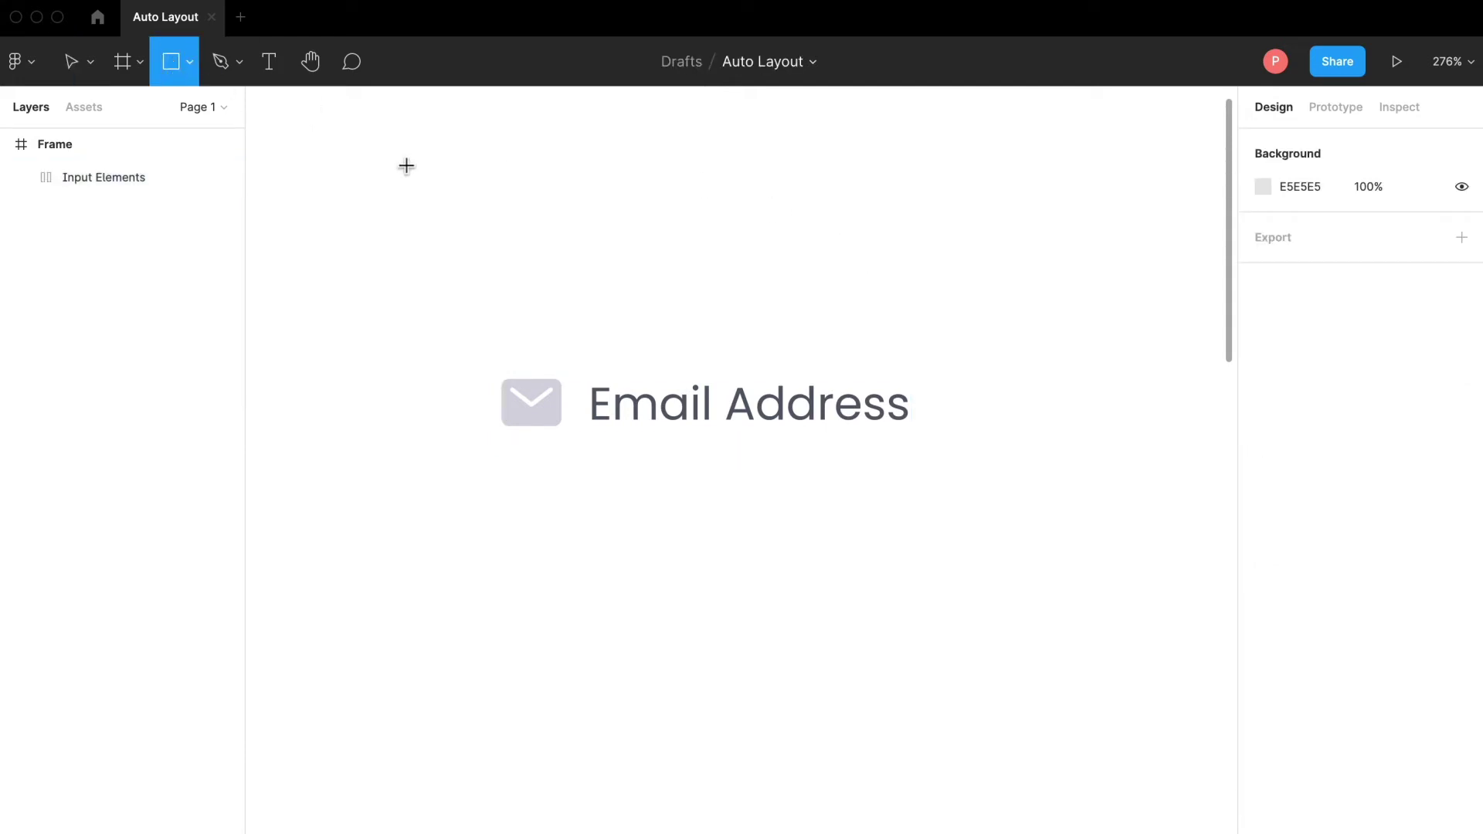
left_click_drag(402, 160, 958, 264)
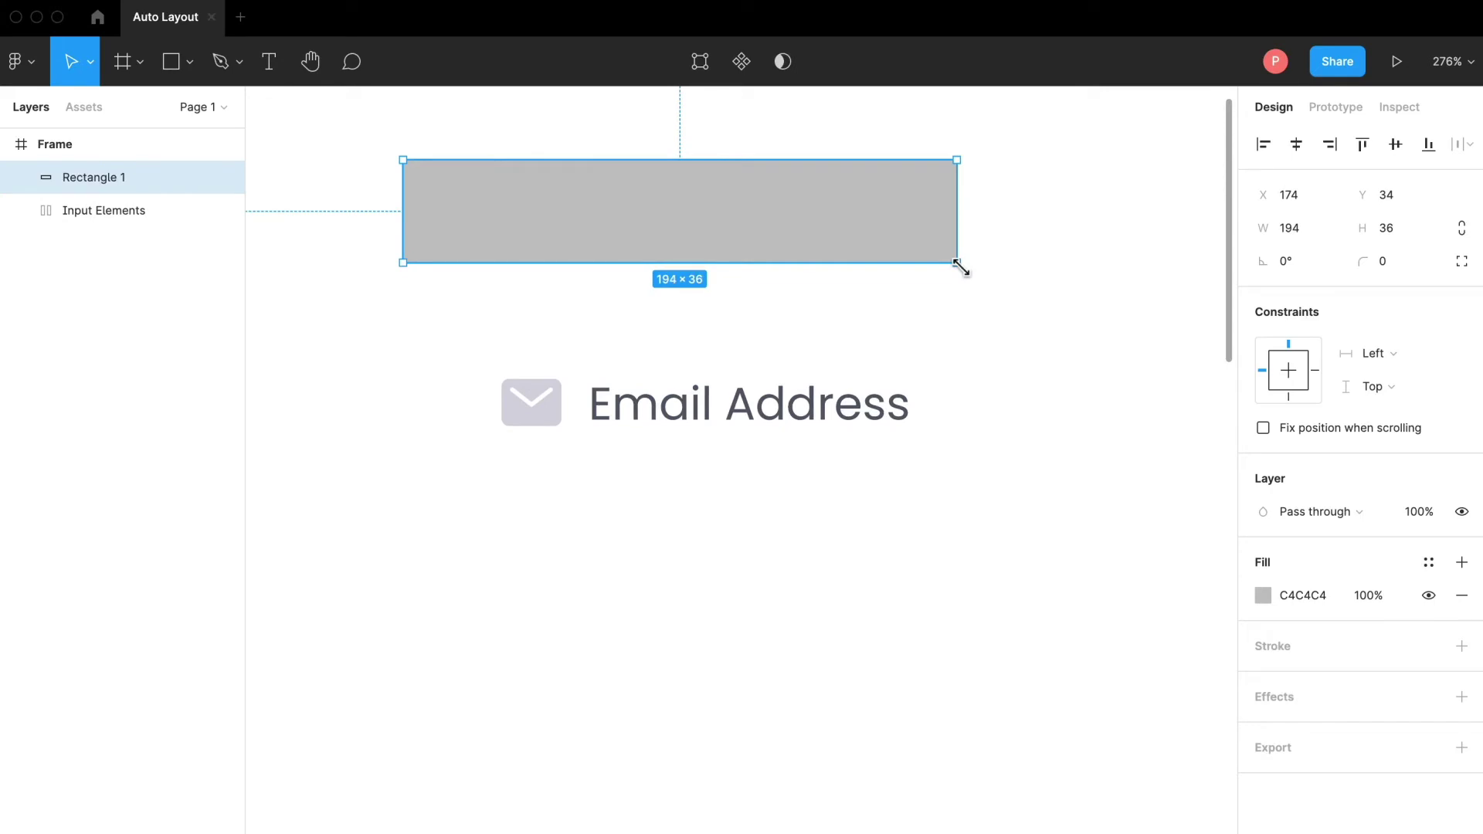
left_click(1289, 230)
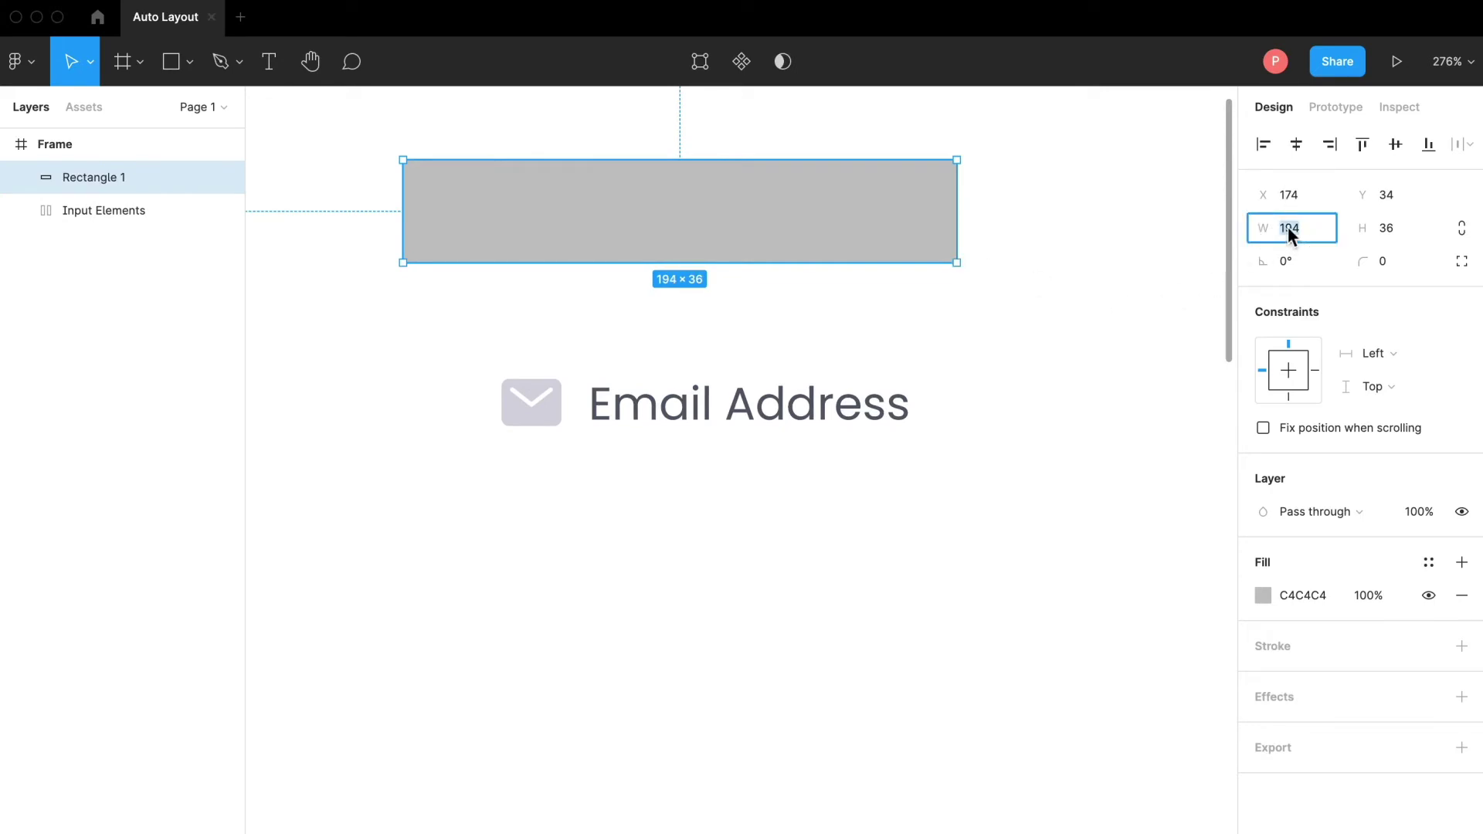
type("300")
key("Return")
scroll(1105, 165, "down", 5)
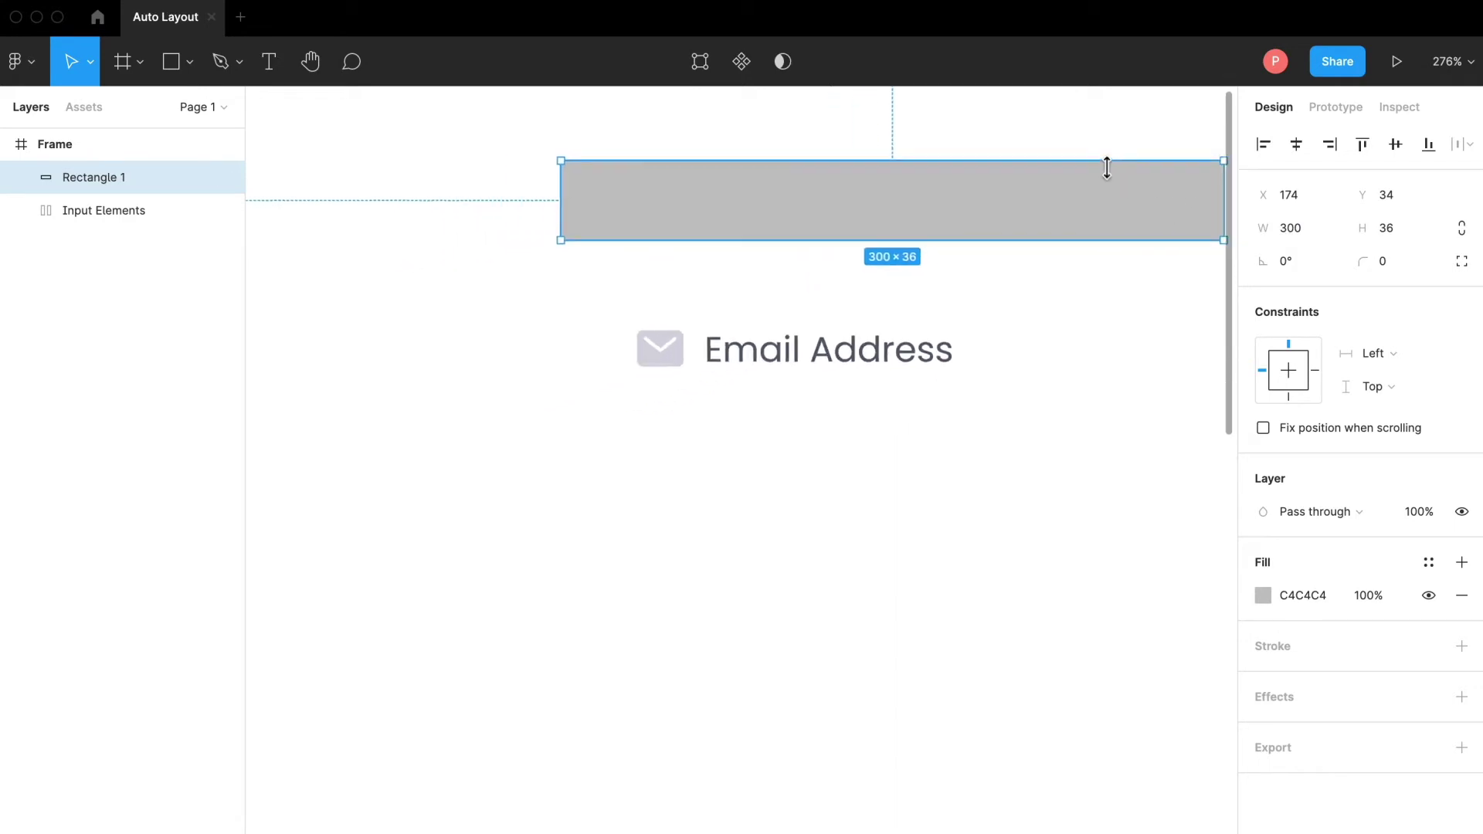
scroll(1105, 166, "up", 1)
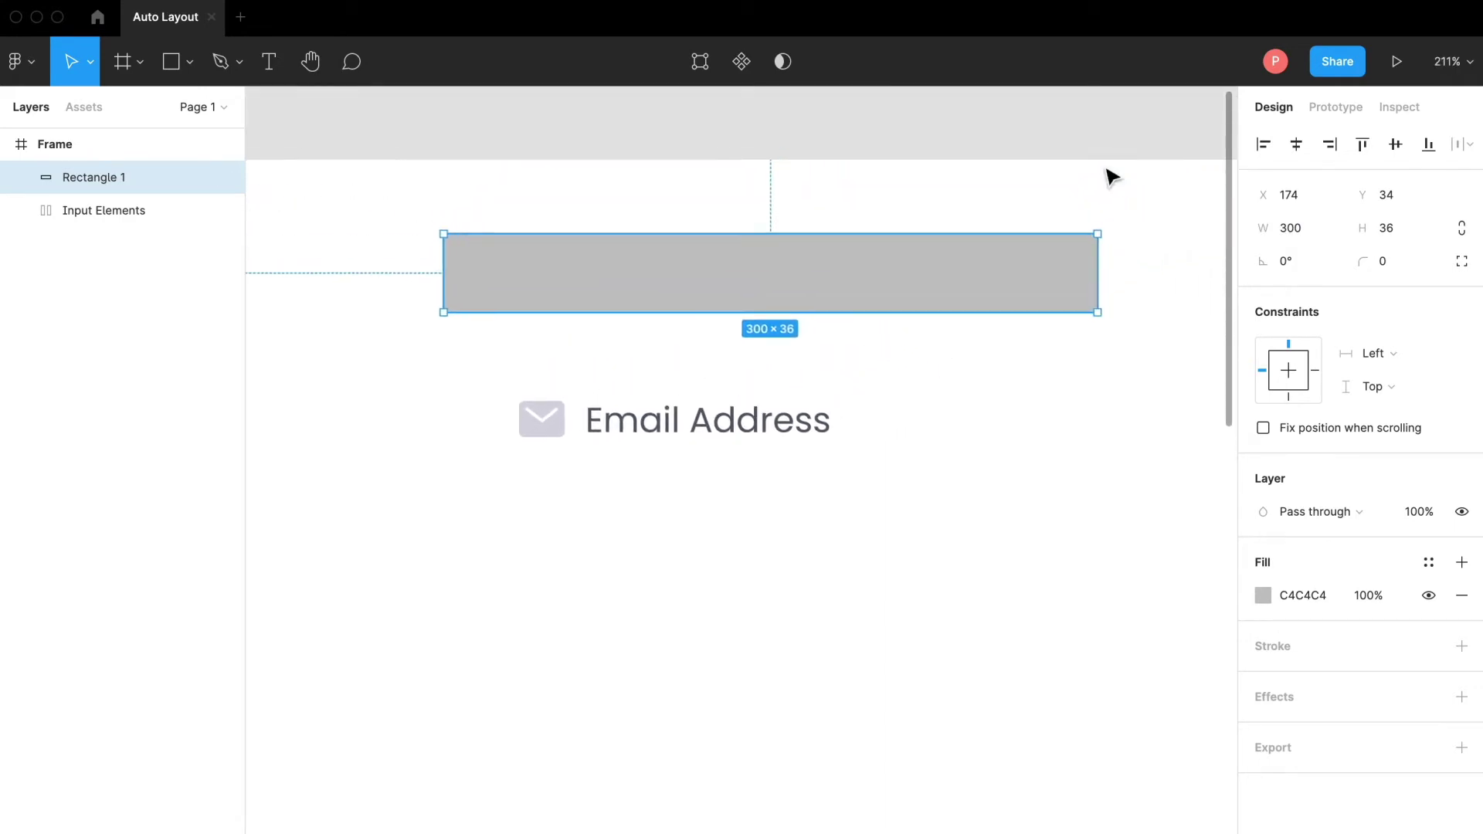
Step: Set the rectangle's height to 44 and corner radius to 8
left_click(1425, 235)
type("44")
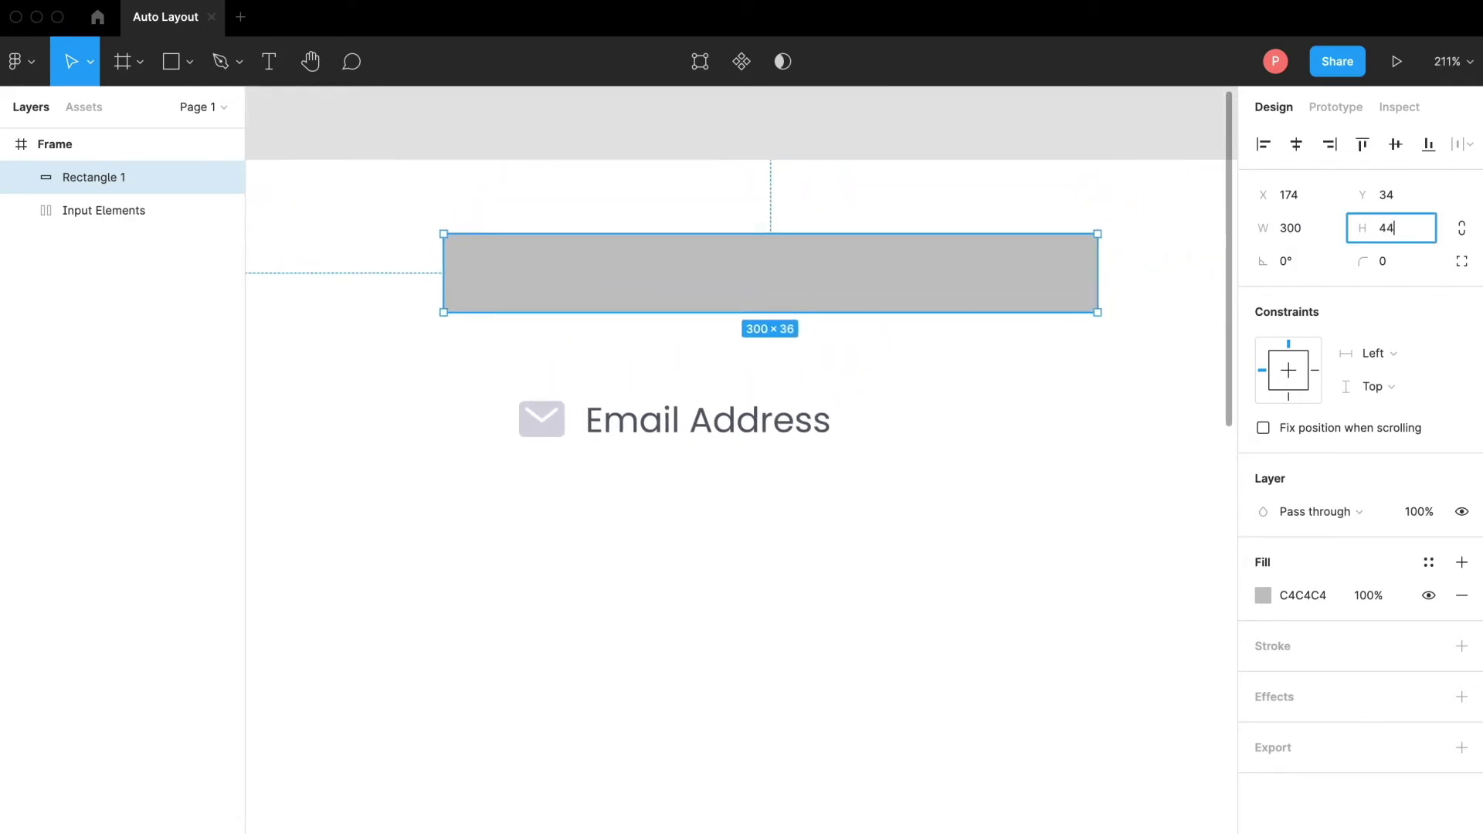
key("Return")
left_click(1425, 265)
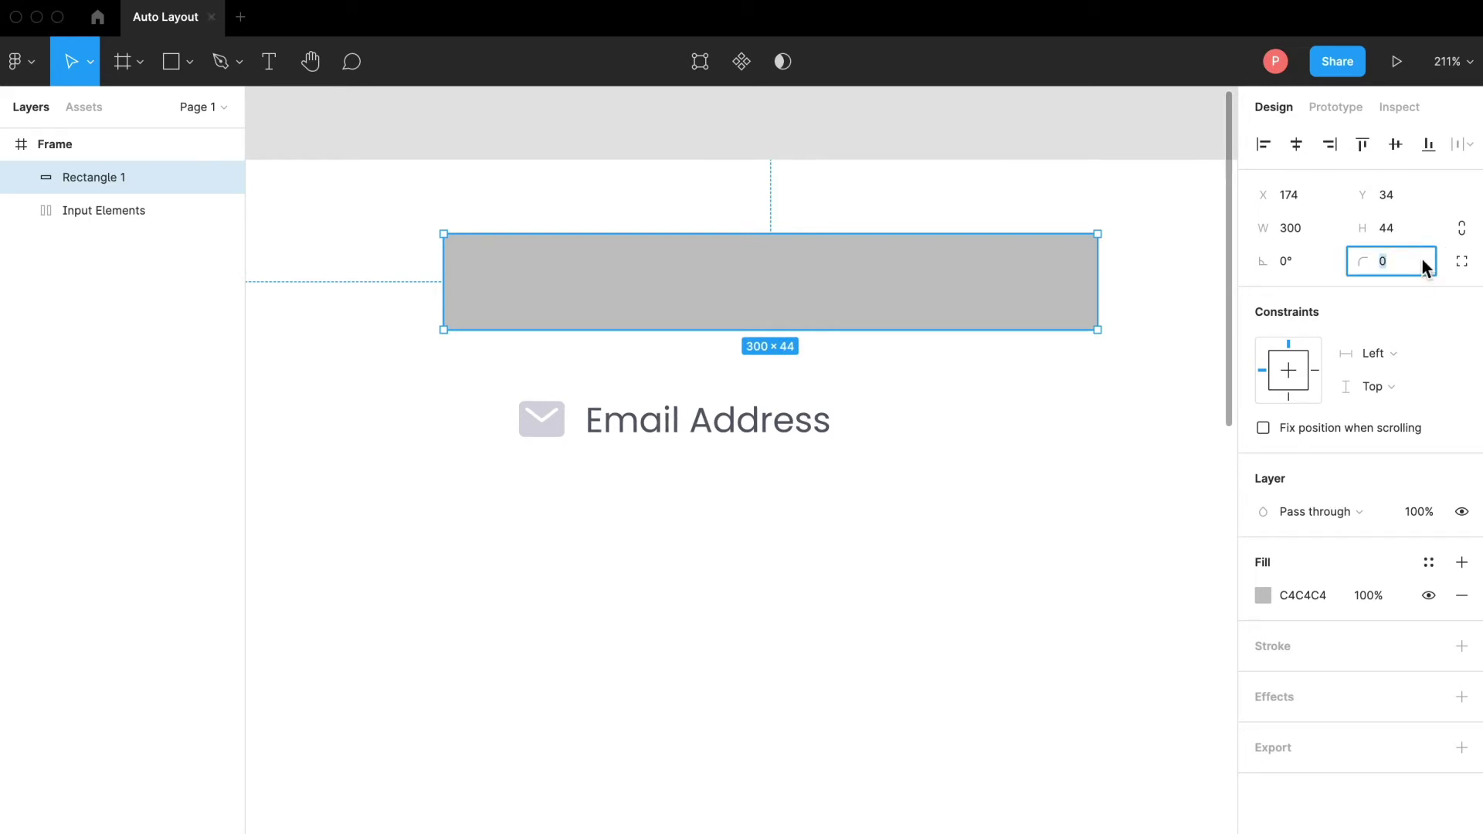
type("8")
key("Return")
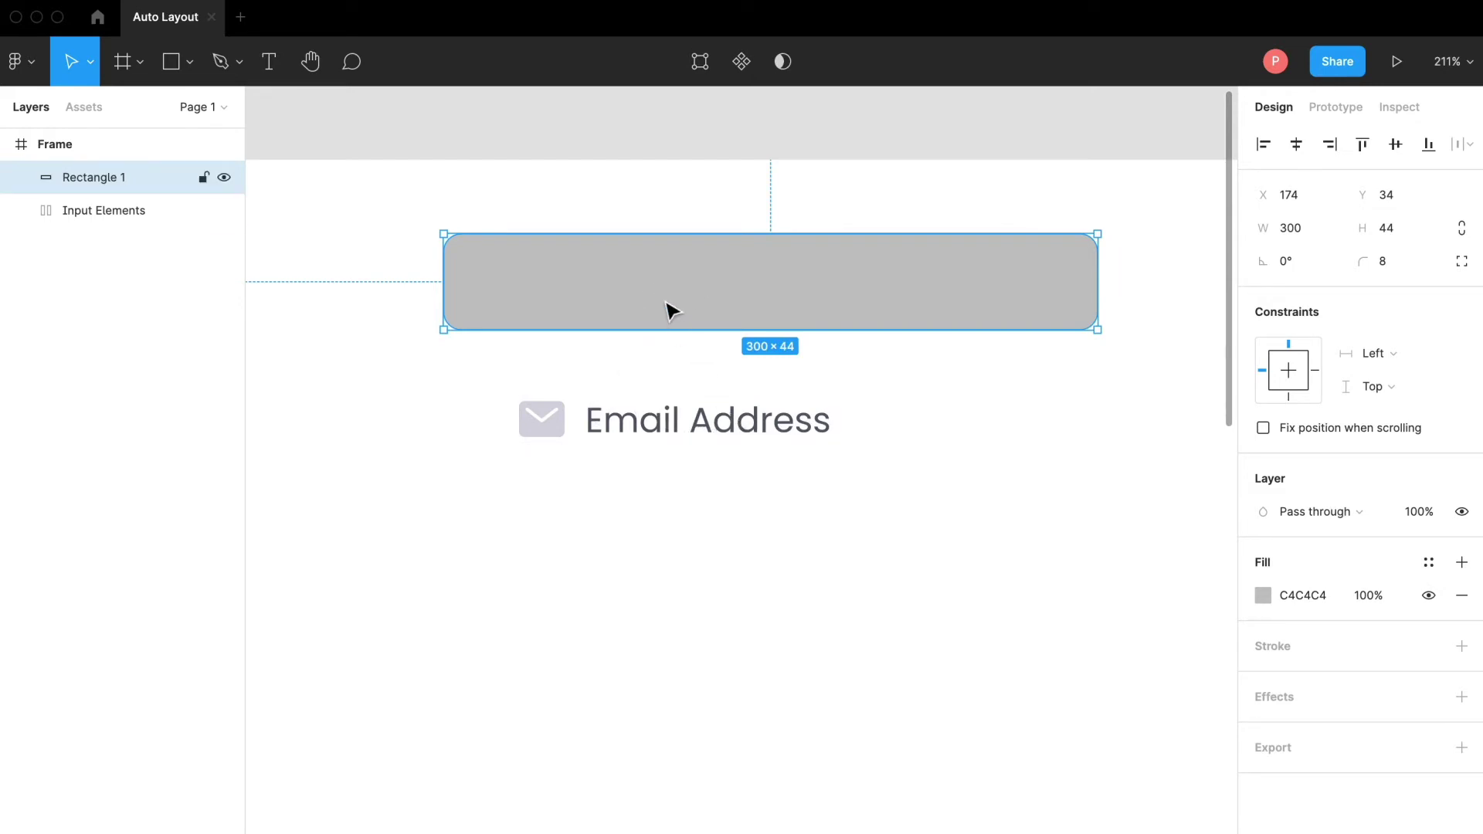
Step: Delete the rectangle and wrap Input Elements in a new auto layout frame with Shift+A
key("Delete")
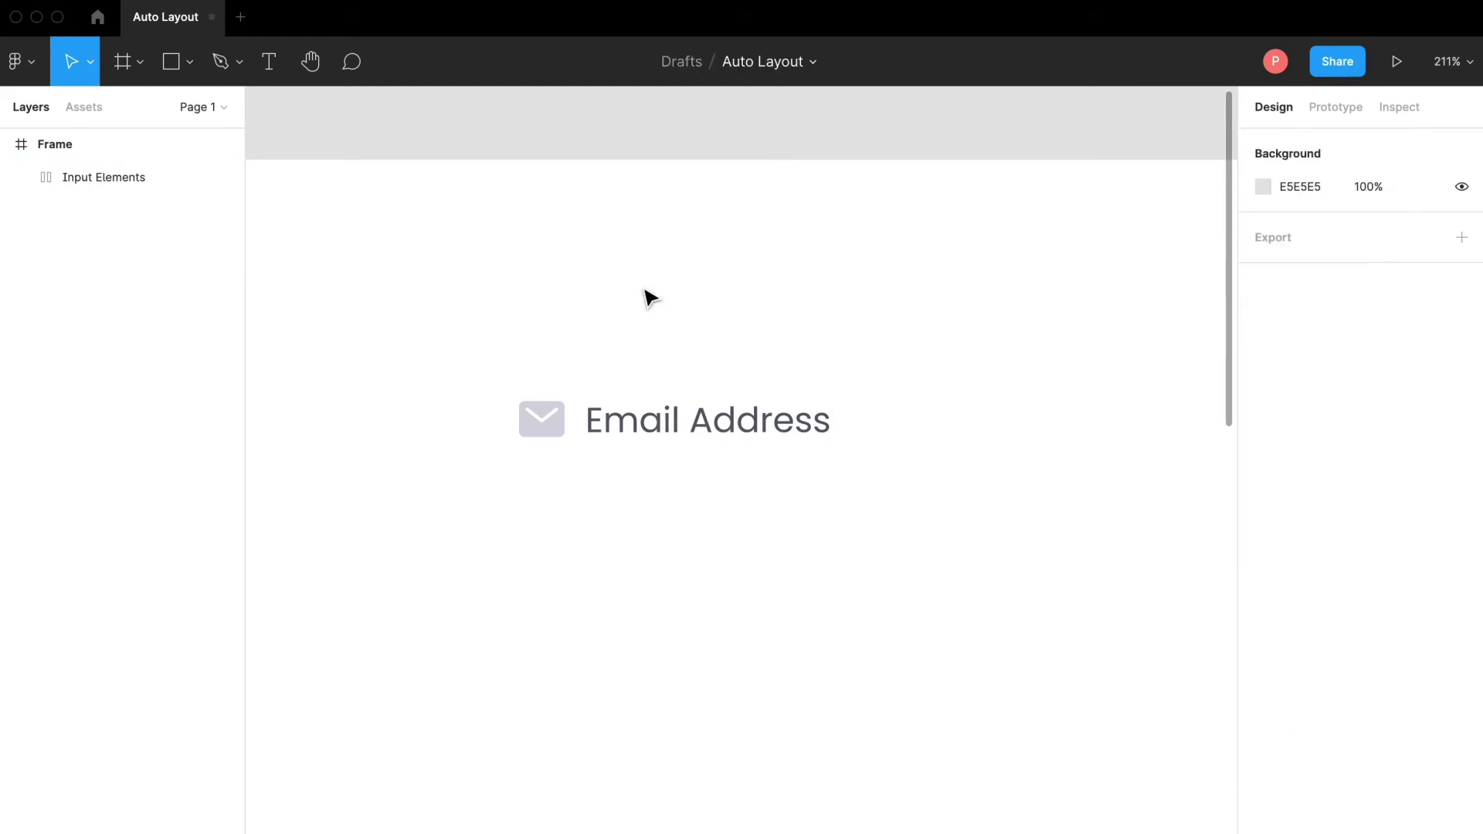
scroll(631, 361, "up", 3)
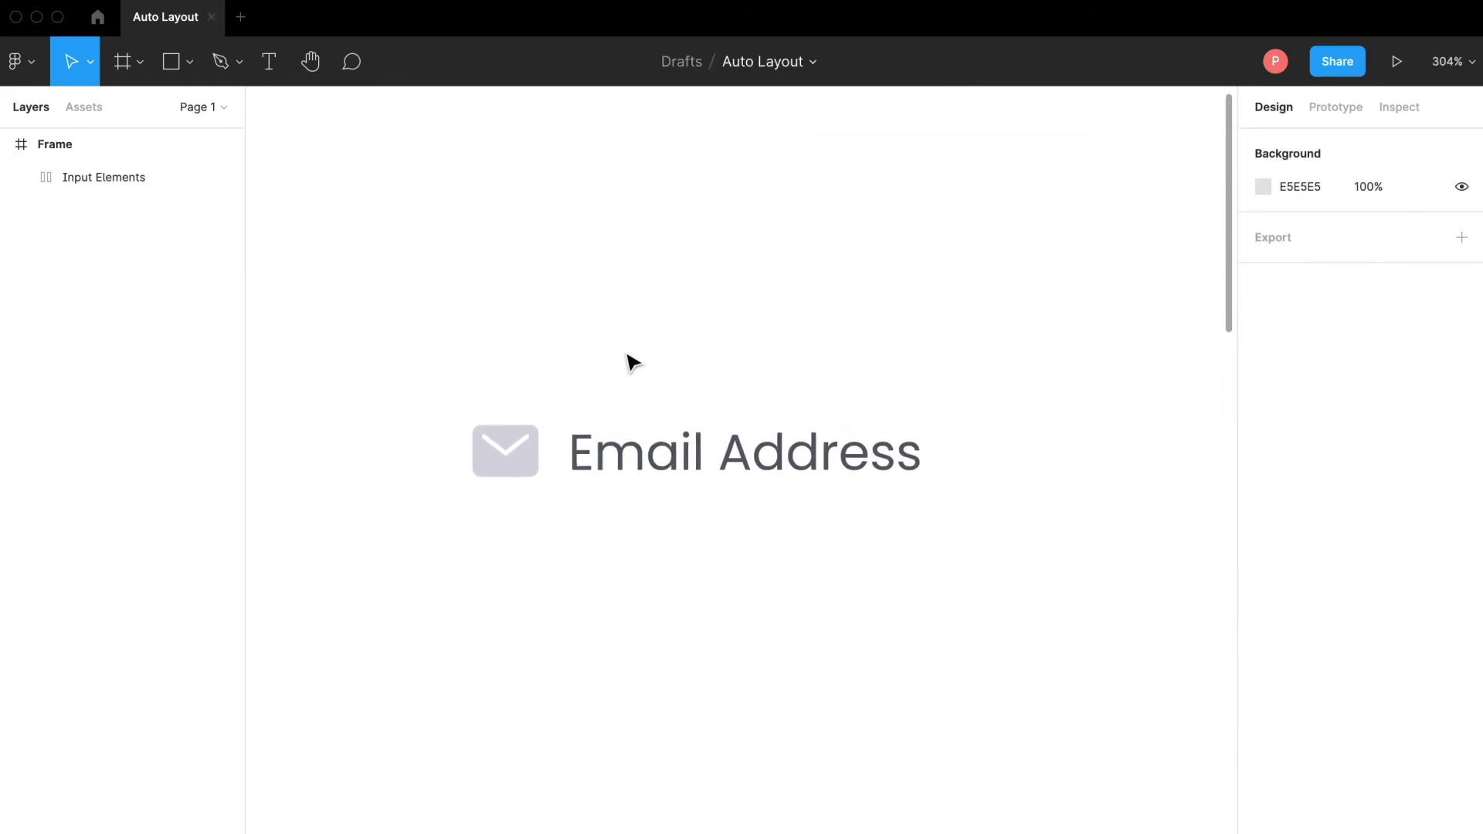
left_click(655, 419)
scroll(655, 417, "down", 3)
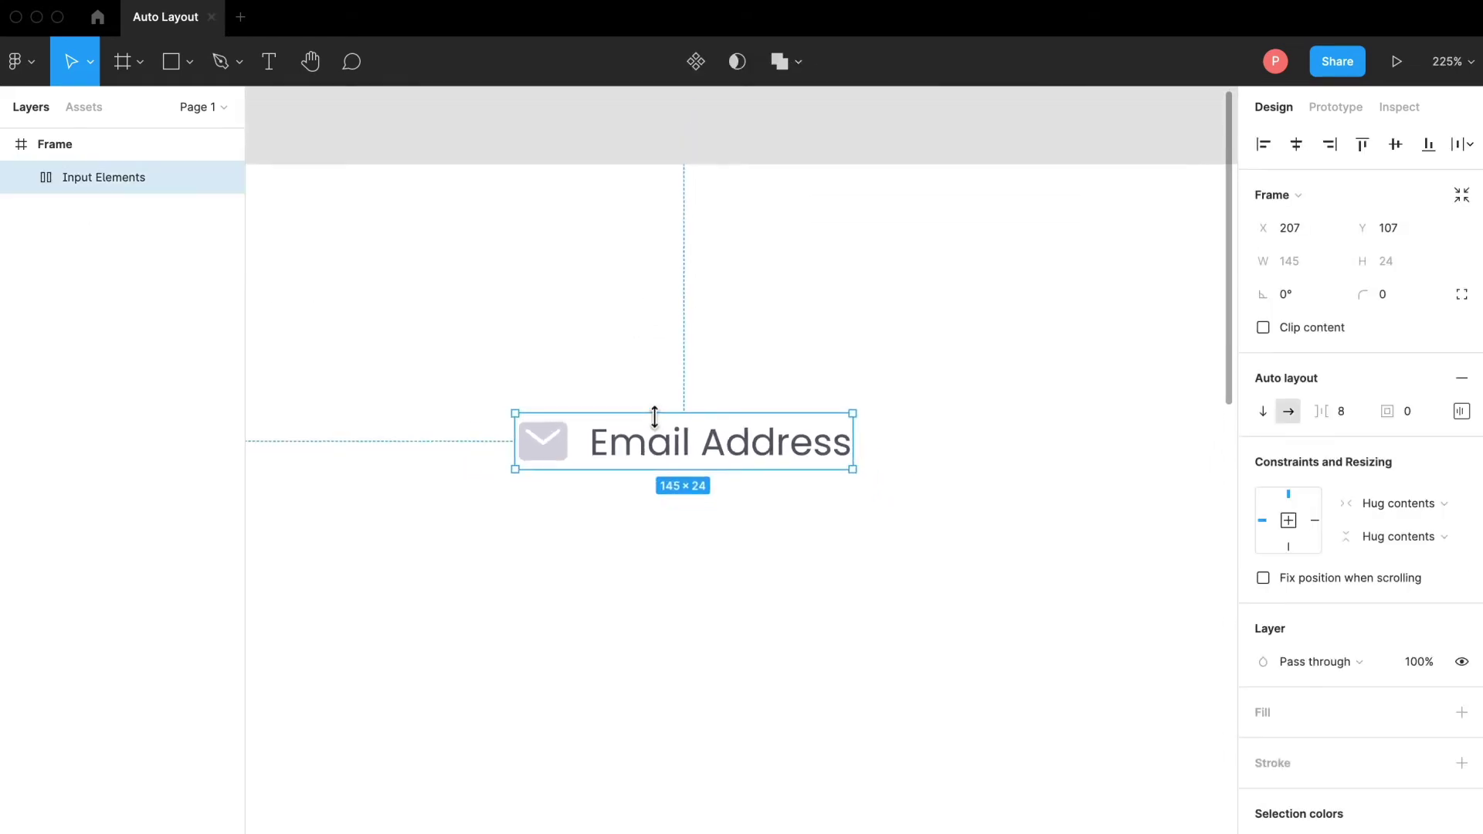
scroll(711, 470, "down", 2)
scroll(712, 470, "down", 1)
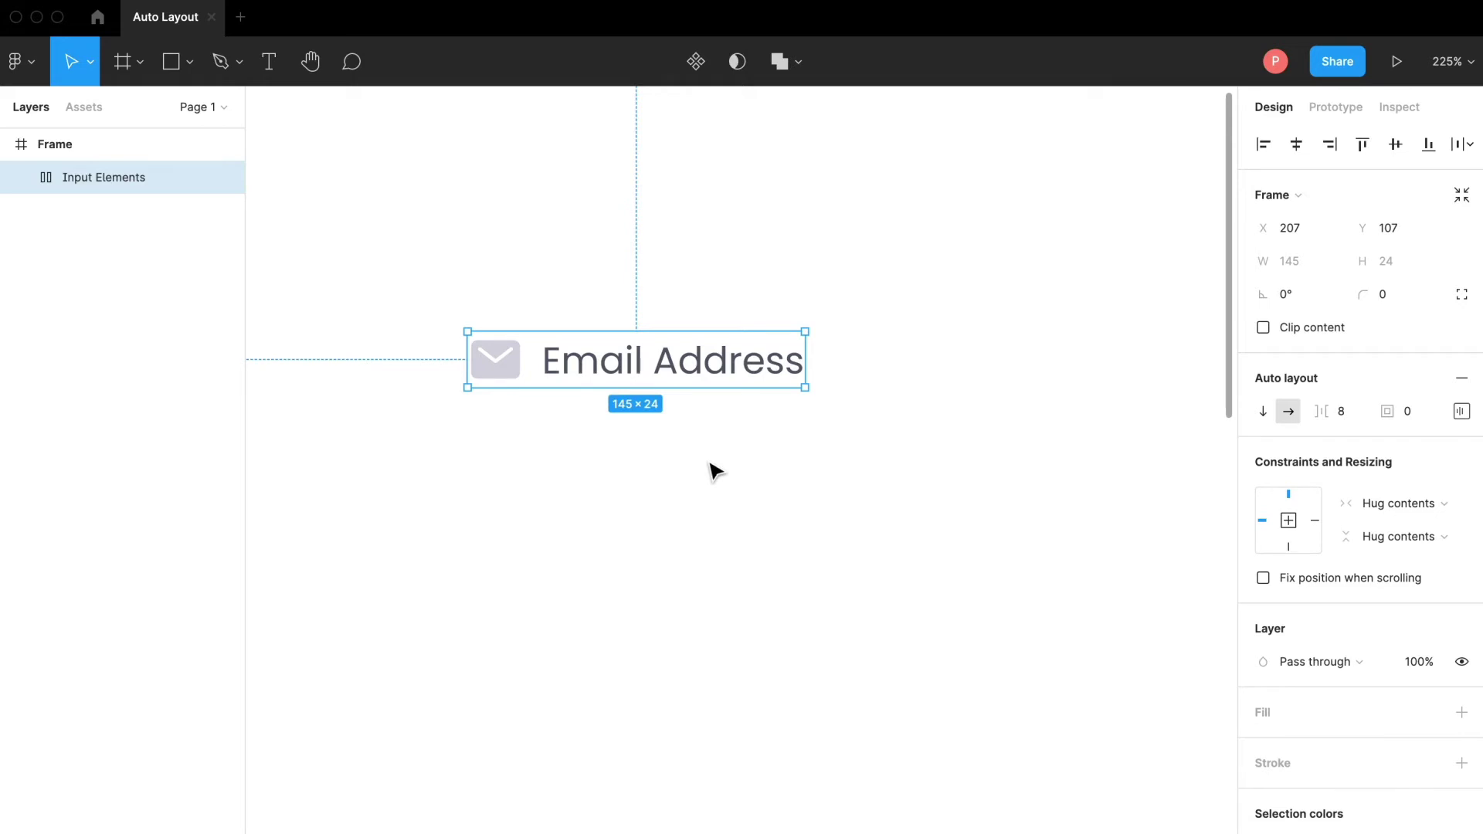
key("shift+a")
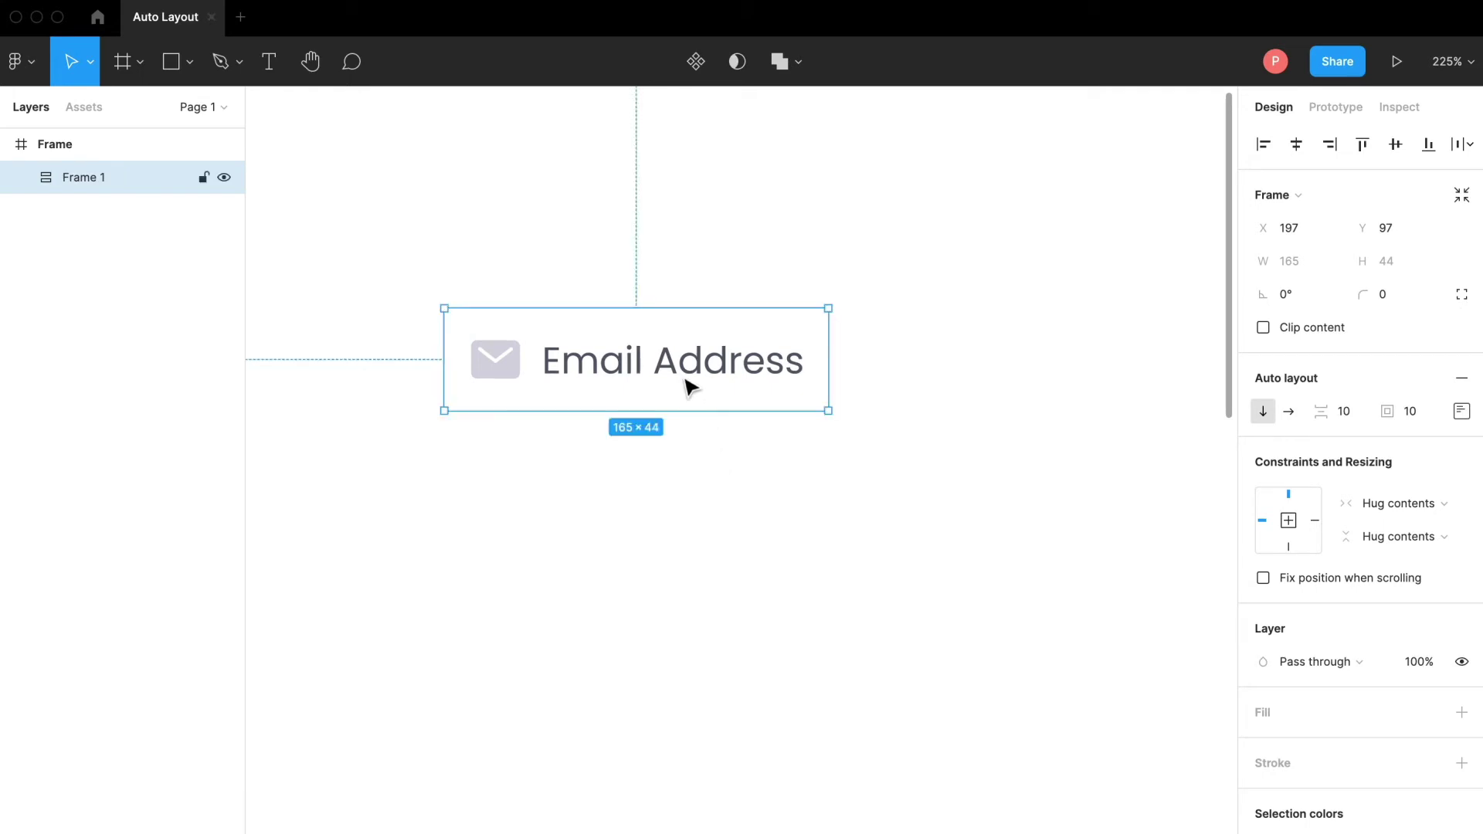
Step: Rename the new wrapper frame to 'Input'
double_click(77, 176)
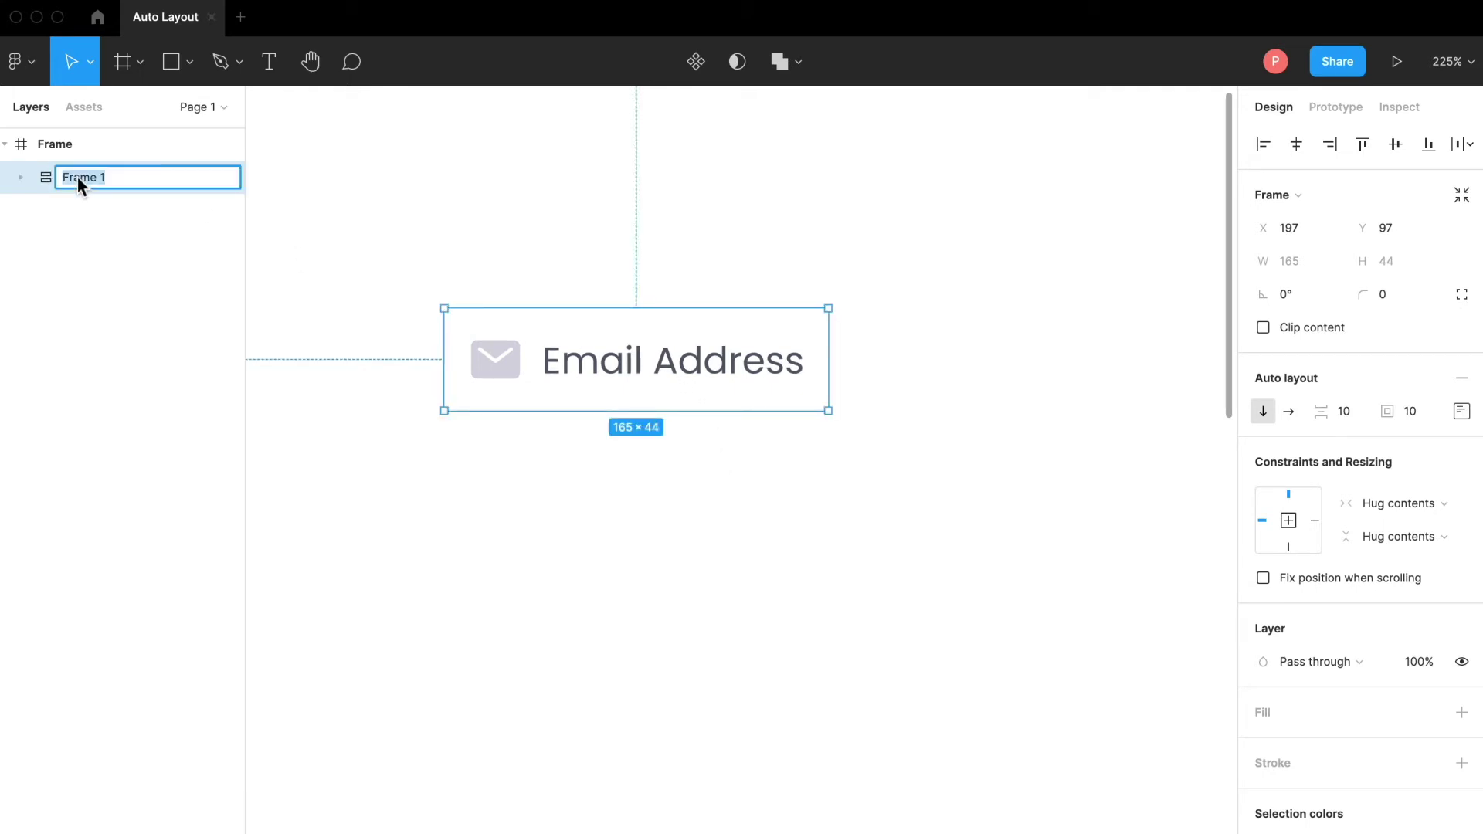
type("Input")
key("Return")
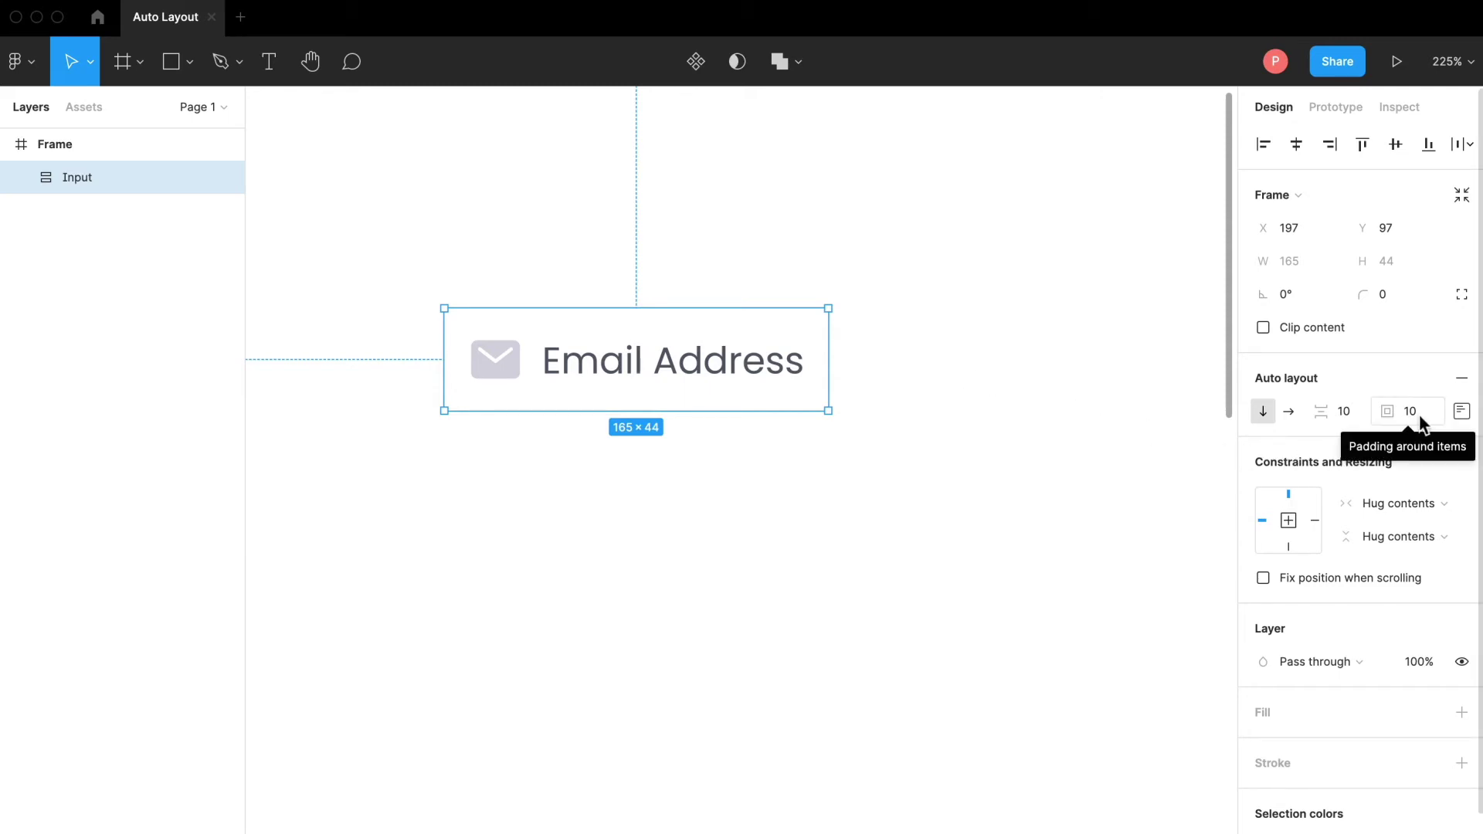
double_click(716, 348)
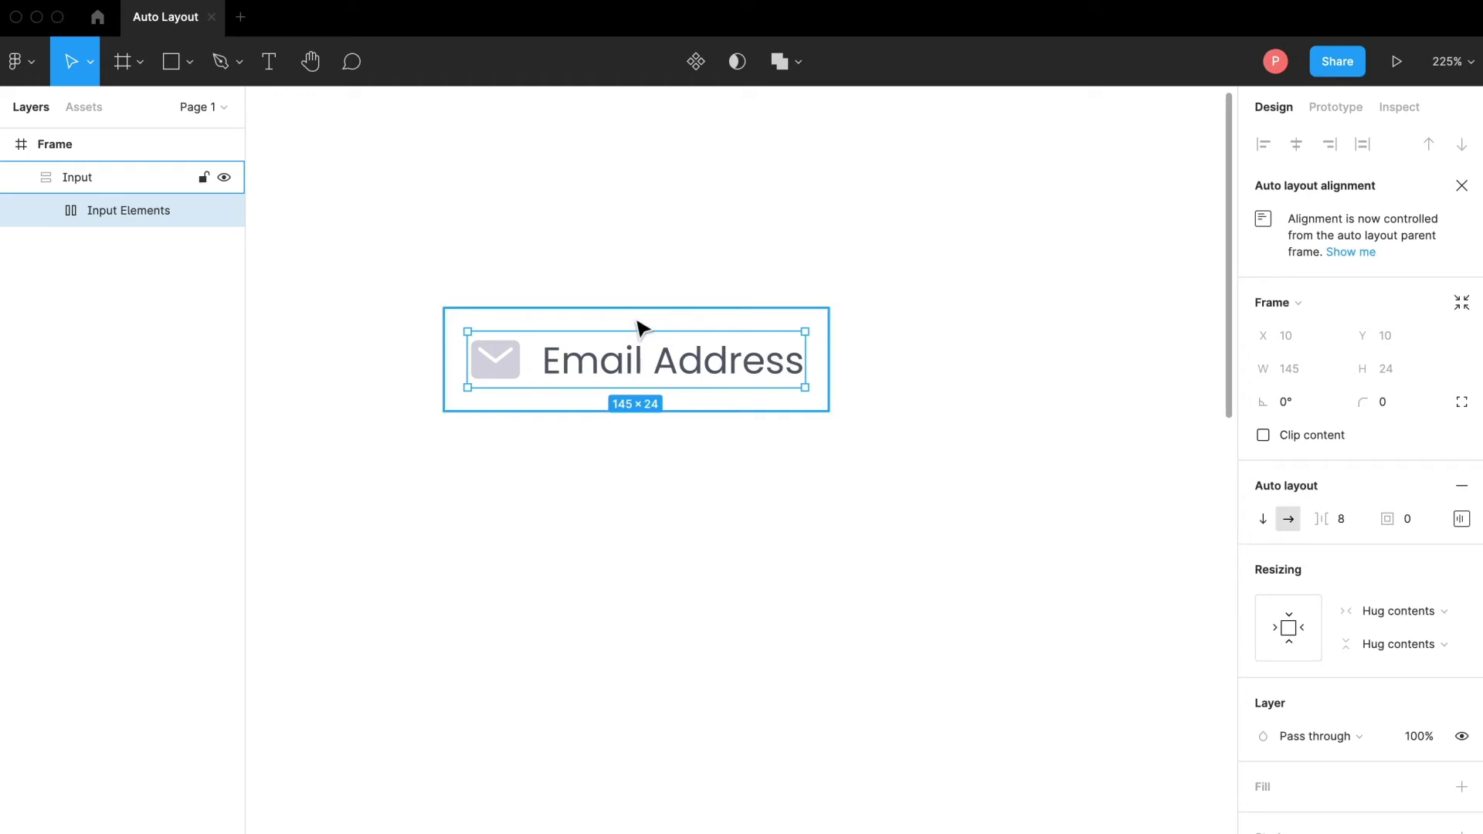
left_click(849, 384)
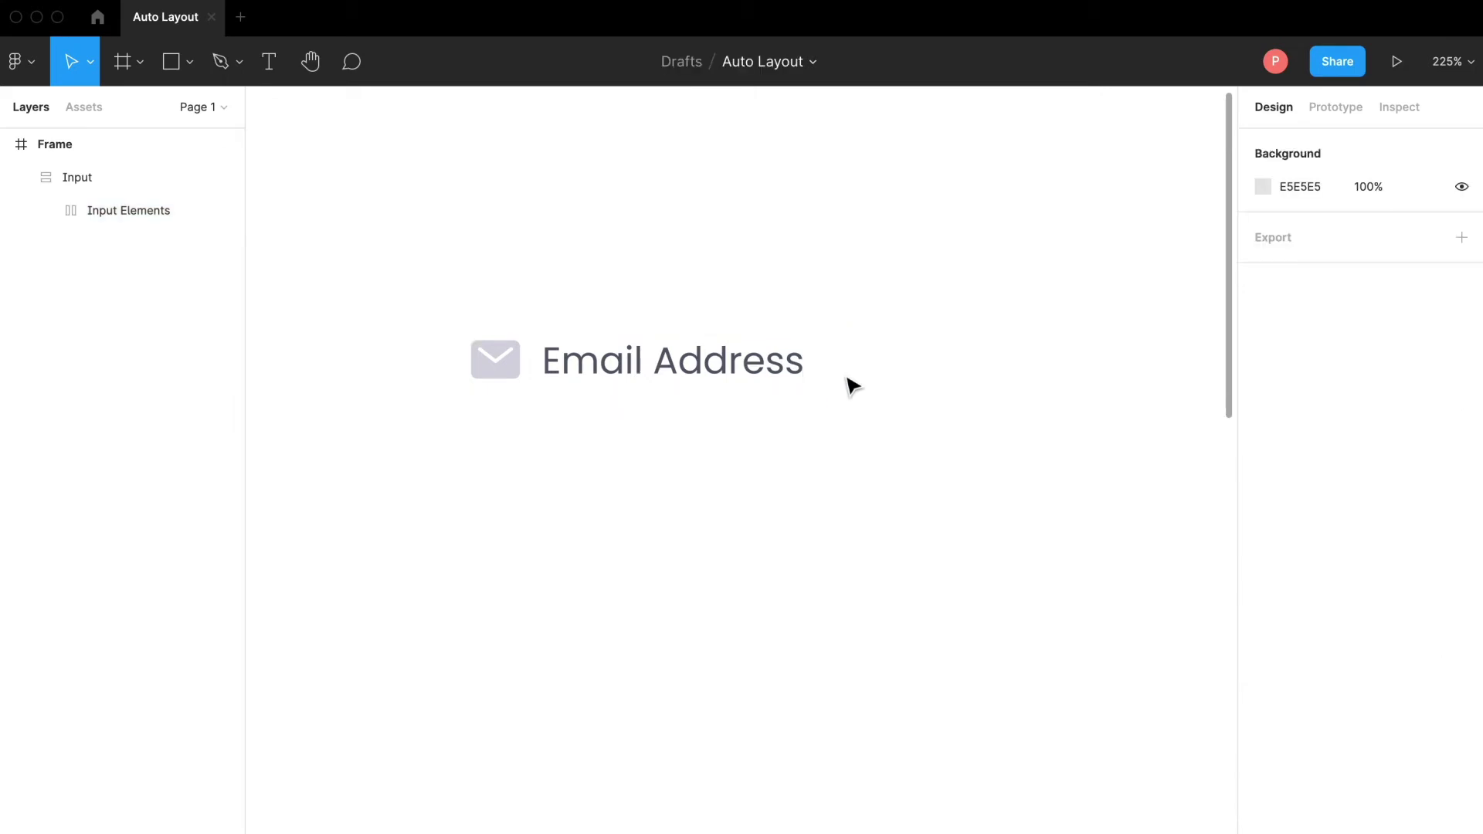
double_click(709, 366)
left_click(734, 455)
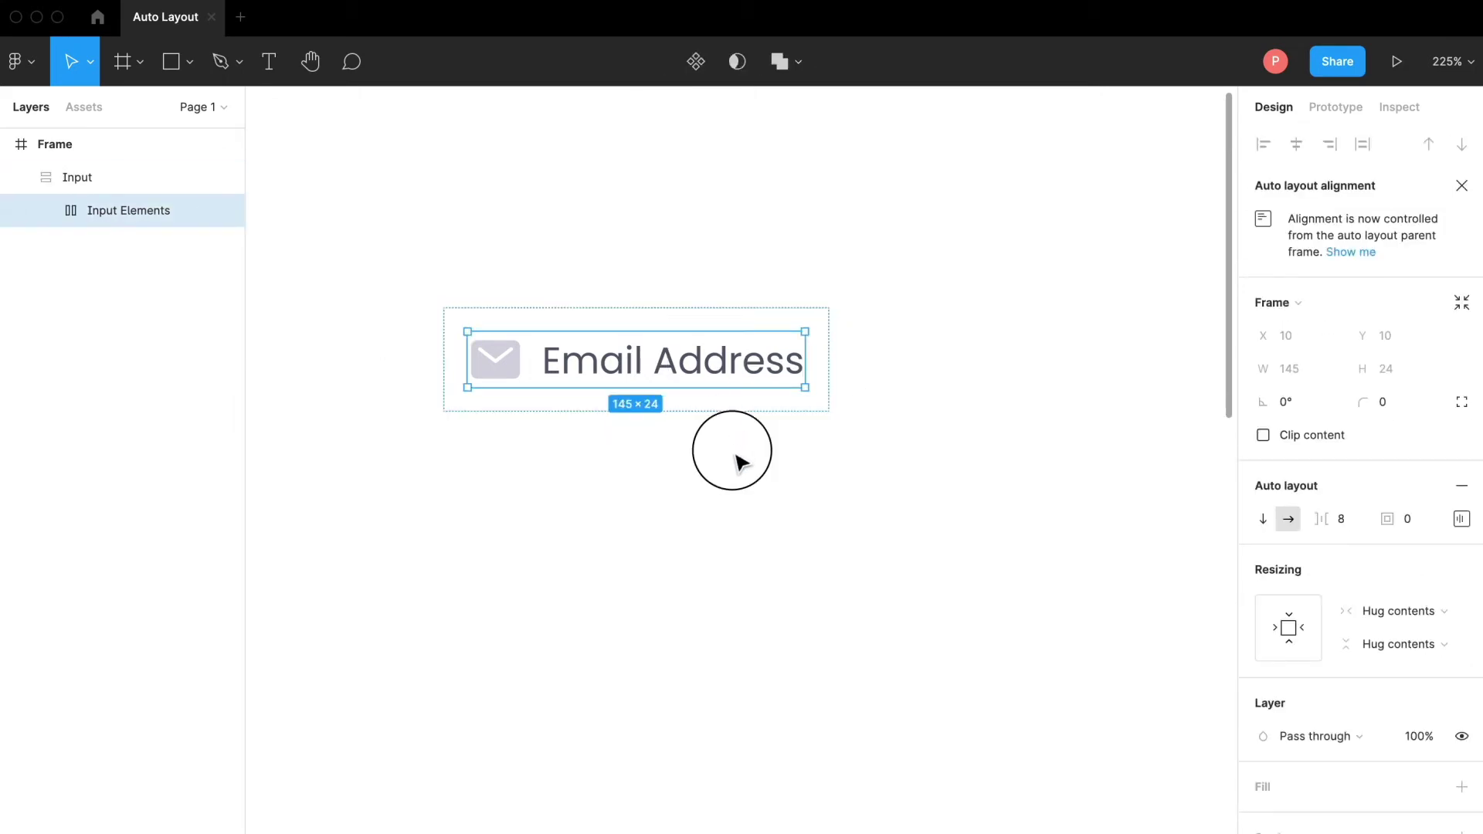
left_click(725, 405)
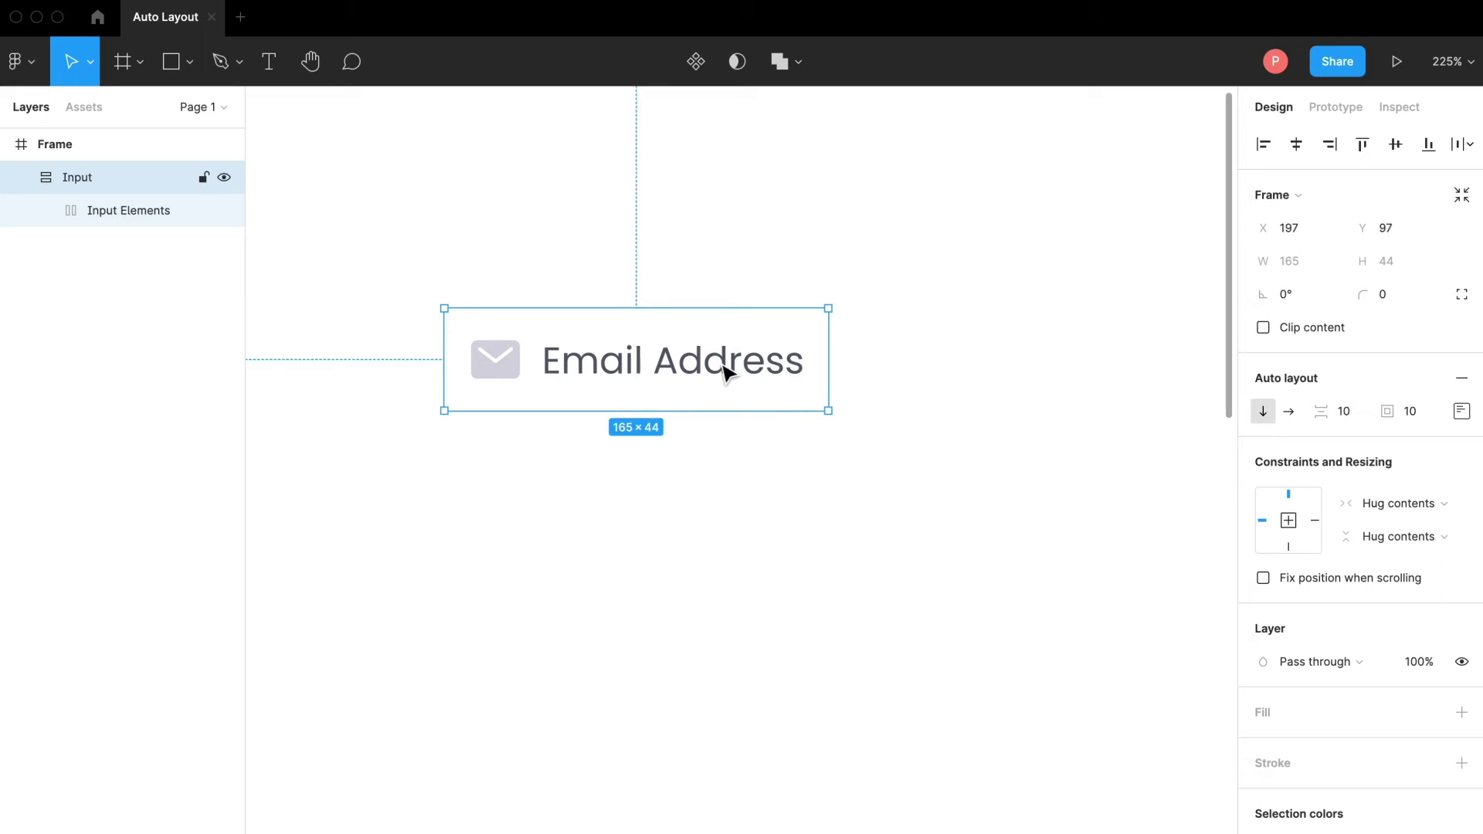
double_click(726, 374)
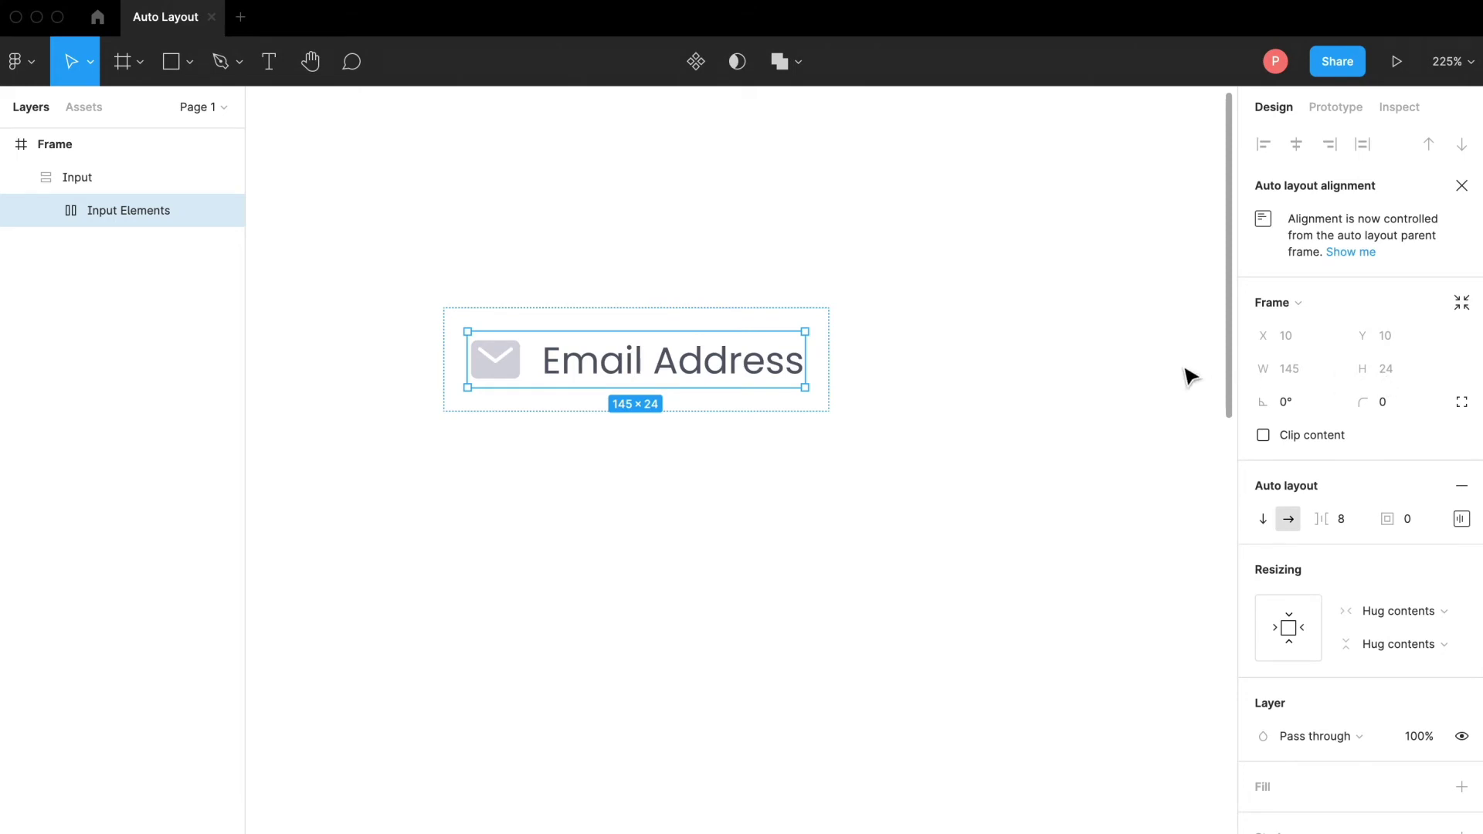
left_click(1011, 460)
left_click(726, 369)
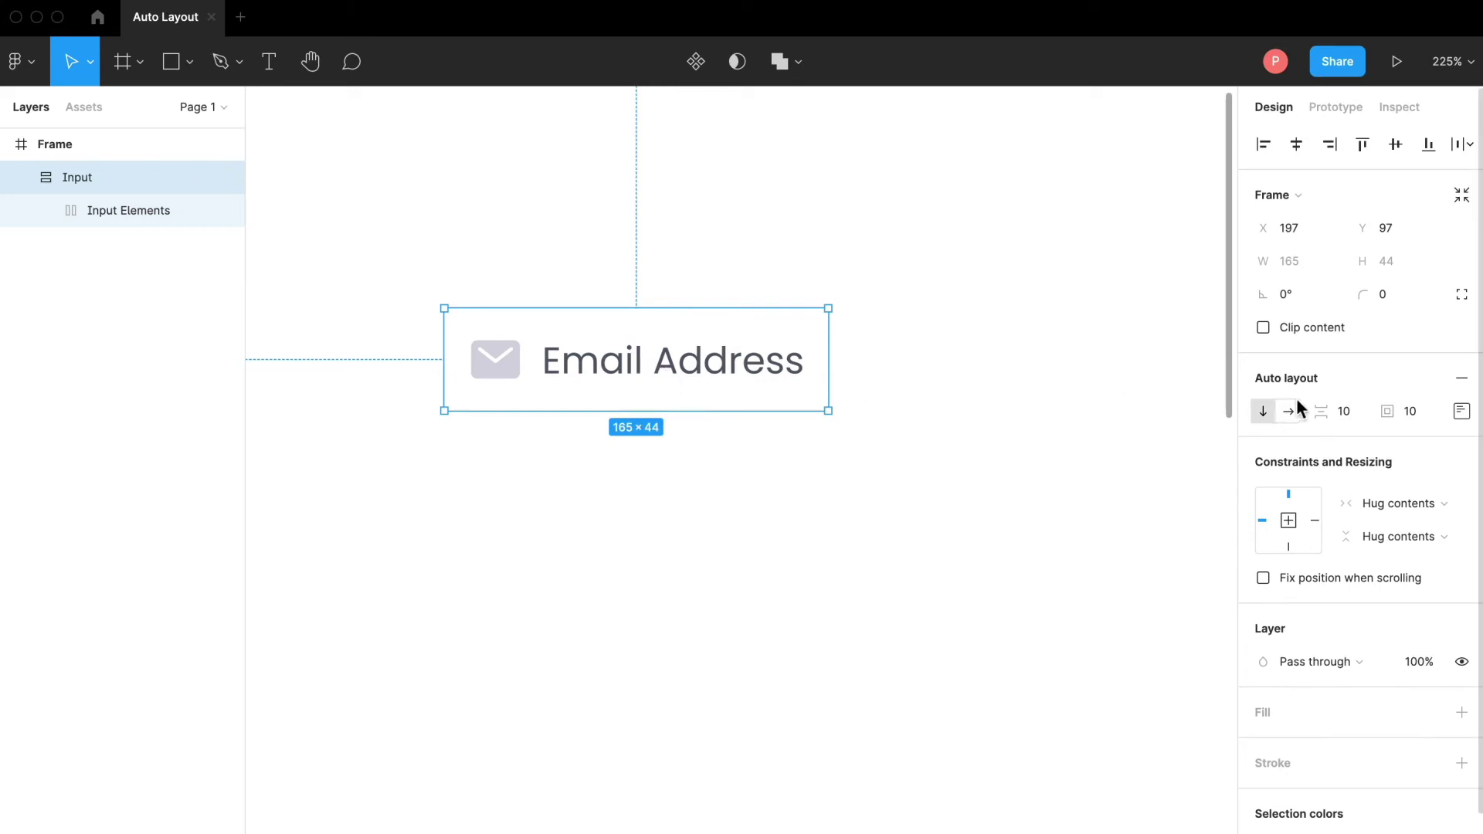
Step: Keep the Input content left-aligned and set left padding to 16, widening it to 171
left_click(1460, 413)
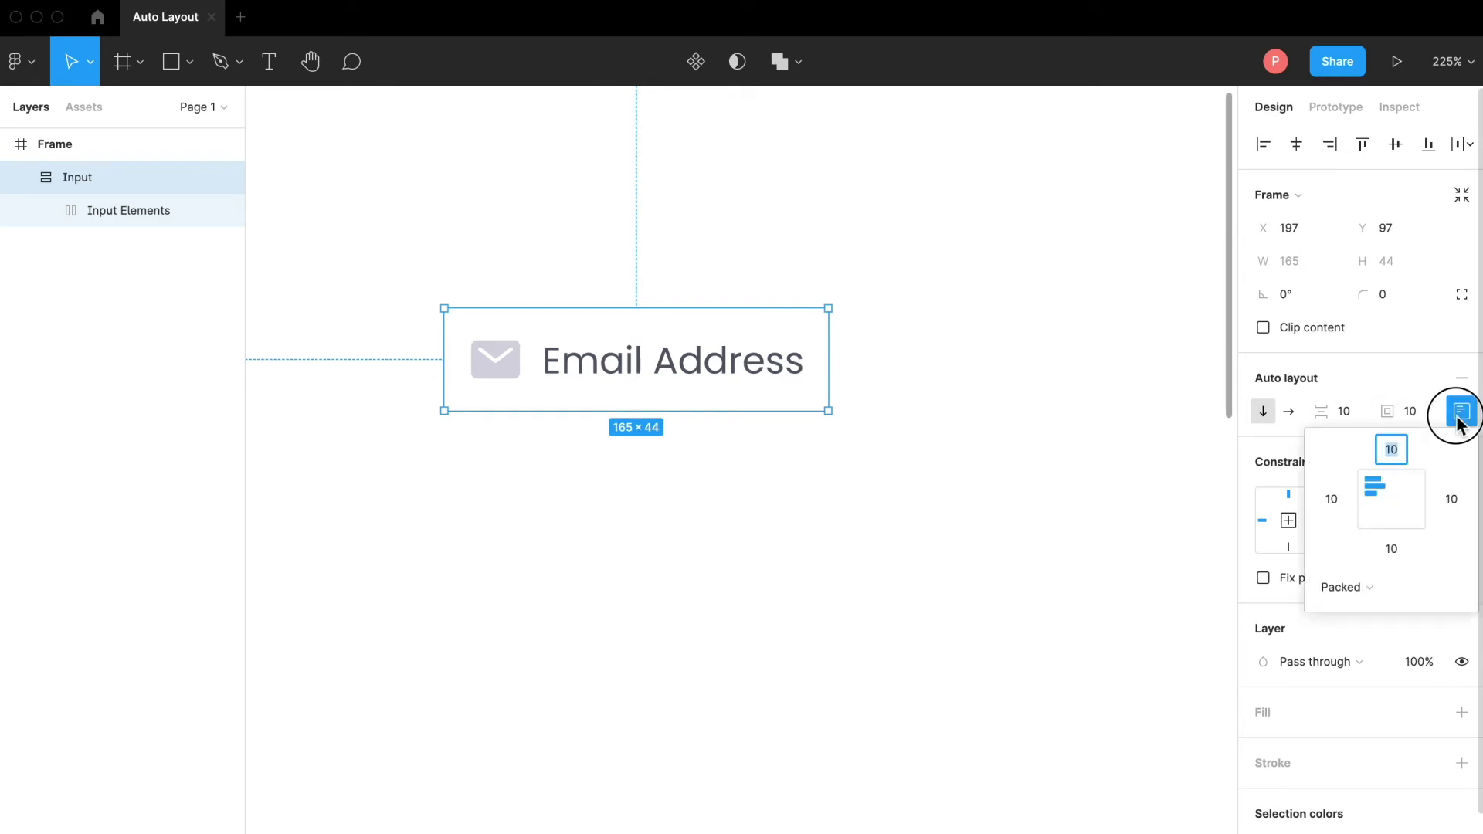
left_click(1372, 499)
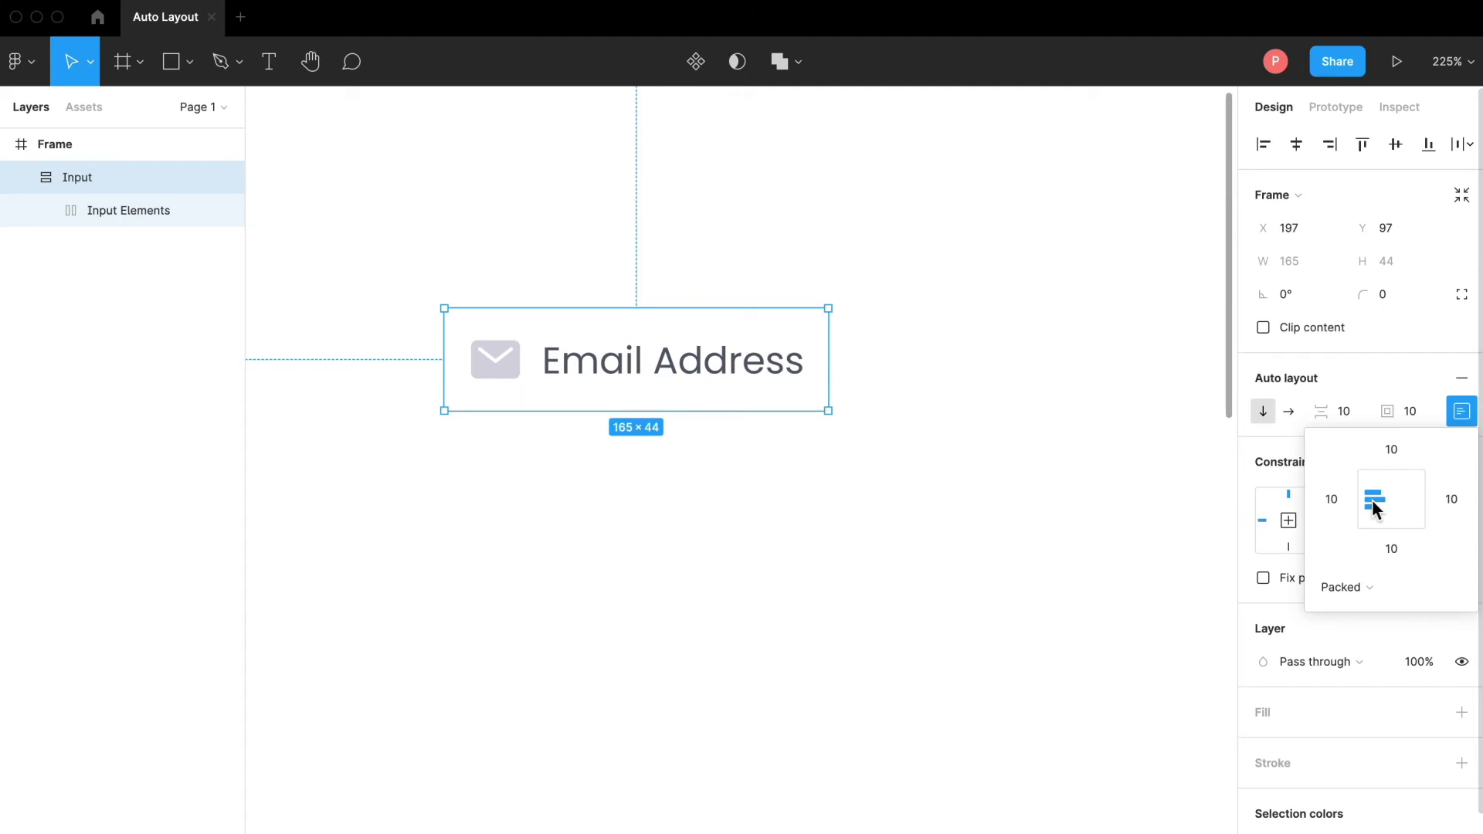
left_click(1330, 502)
type("16")
key("Return")
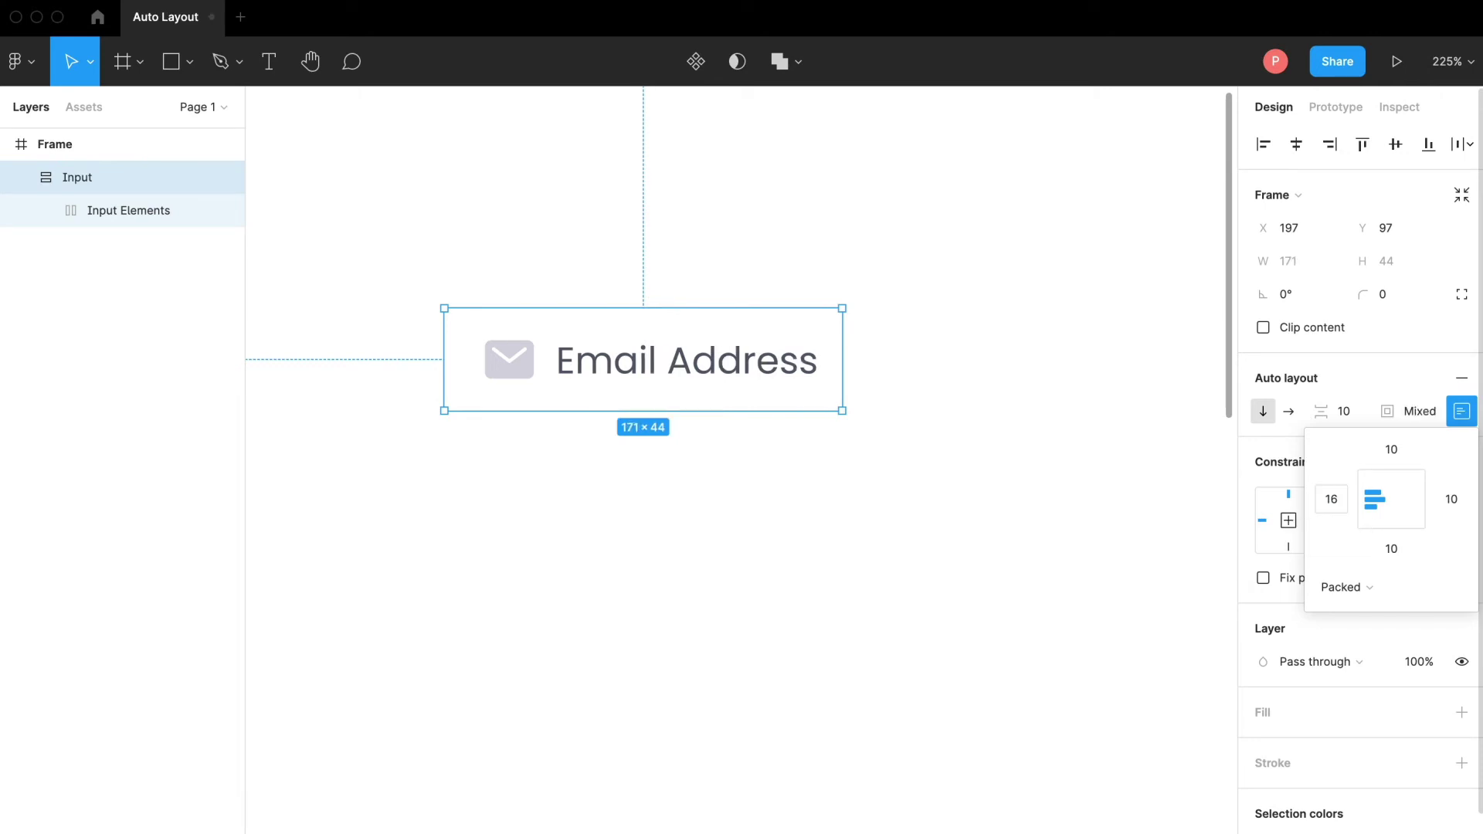
left_click(1459, 415)
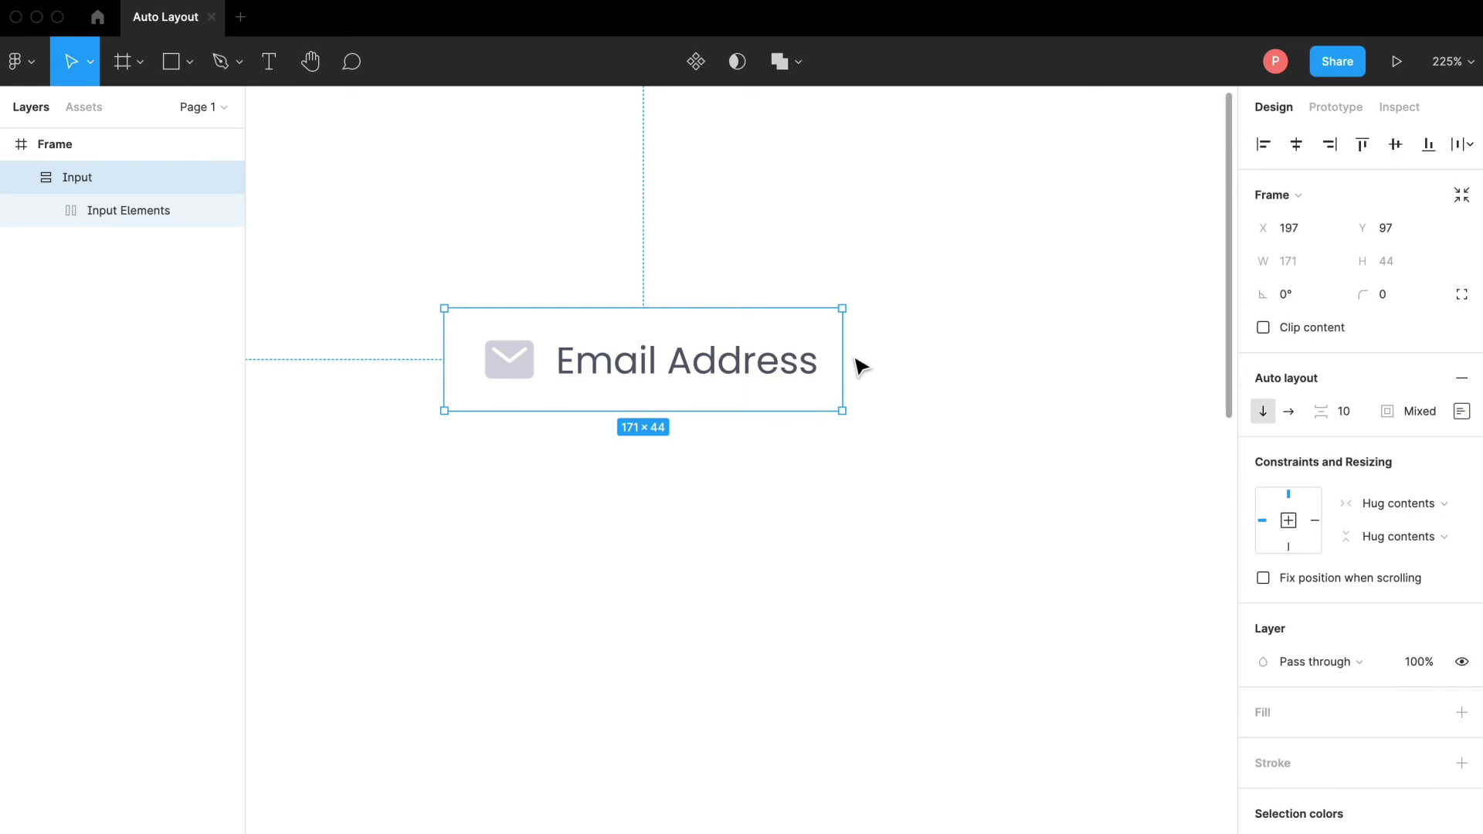
Step: Add a light grey D0D5DF border stroke to the Input frame
left_click(1462, 763)
left_click(1302, 798)
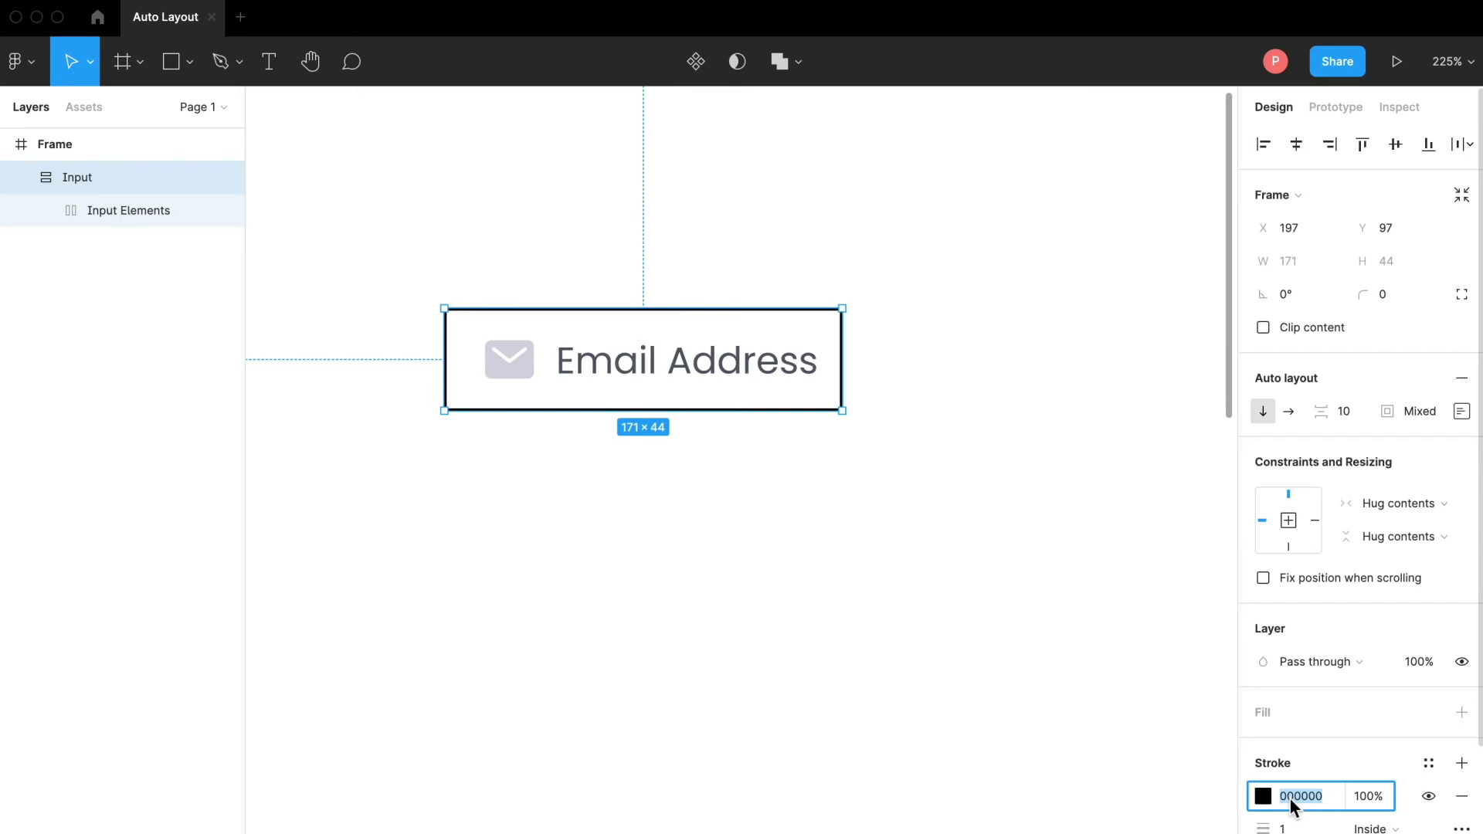
type("d0d5df")
key("Return")
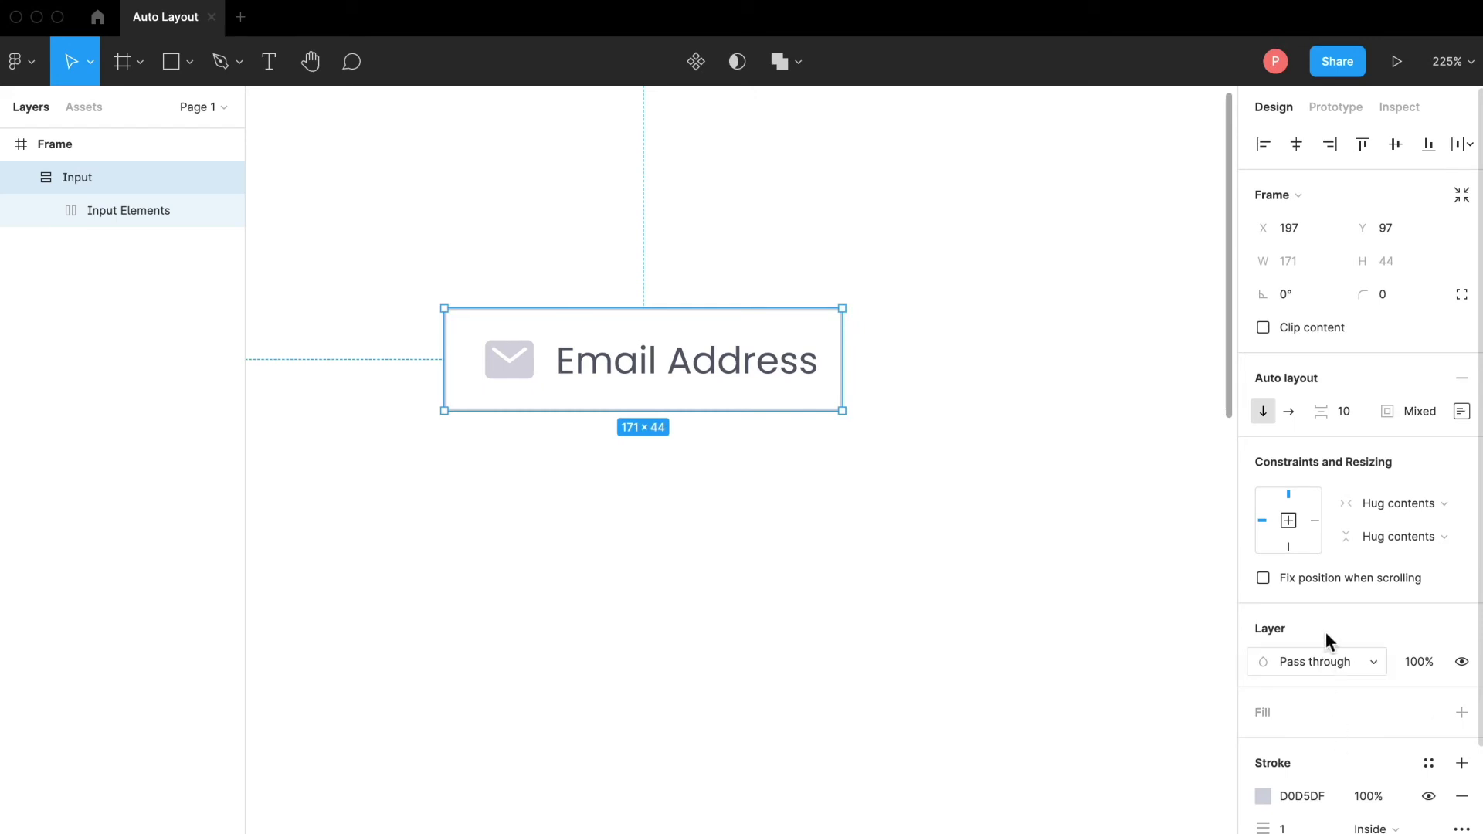
Step: Round the Input frame's corners to a radius of 10
left_click(1391, 298)
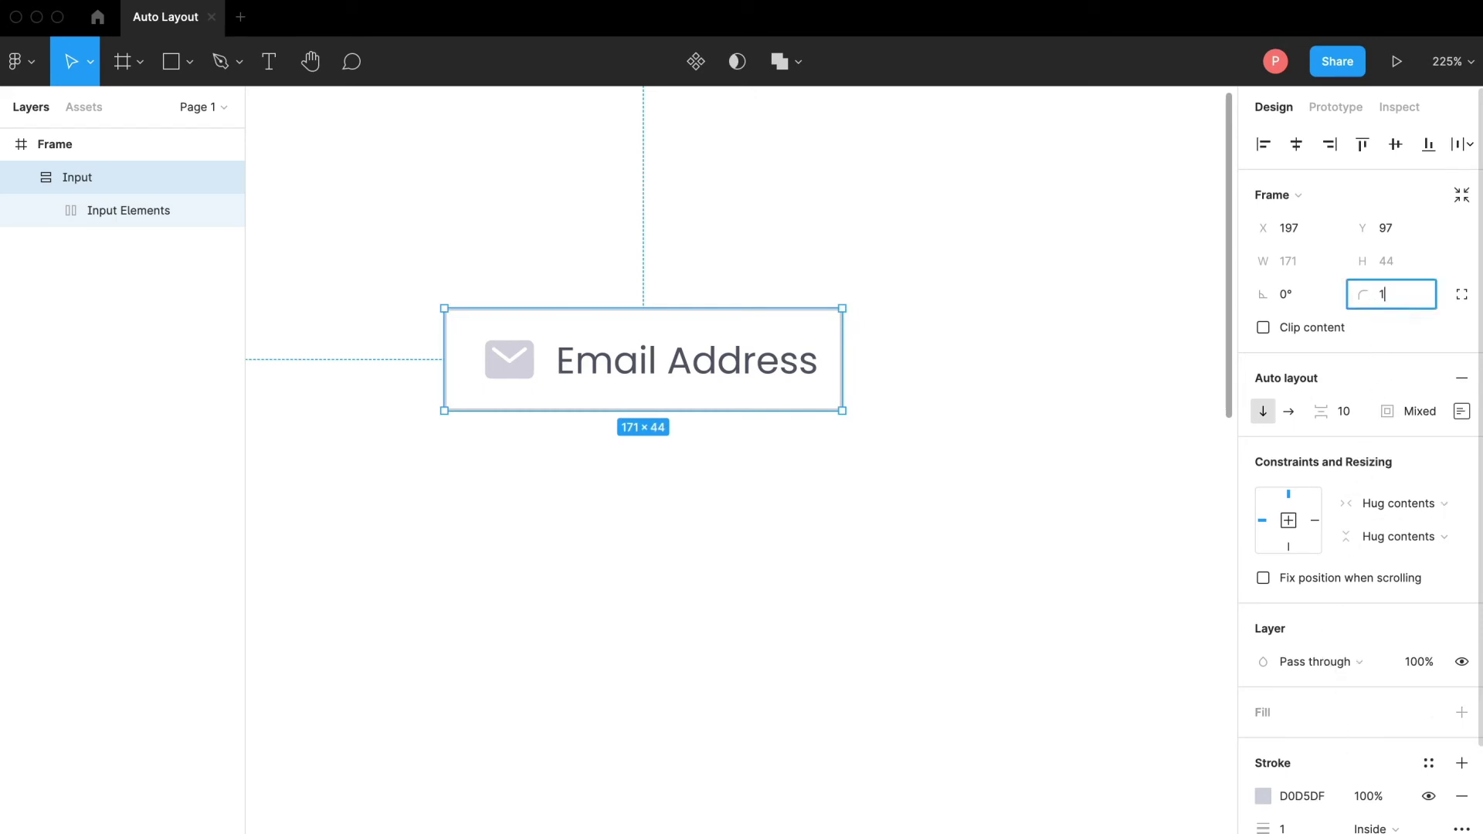
type("10")
key("Return")
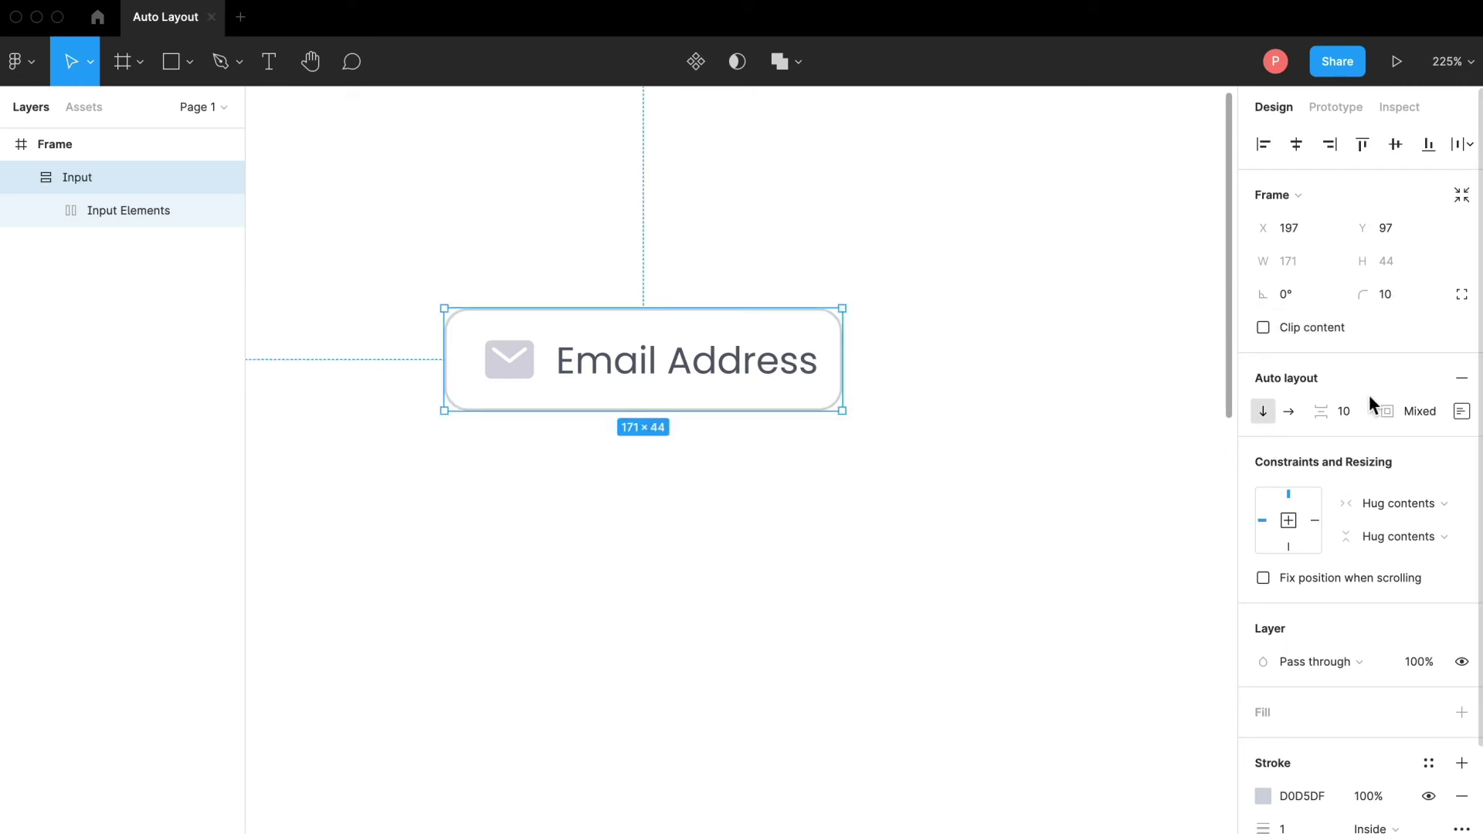
Step: Set the Input frame's top and bottom padding to 16
left_click(1459, 411)
left_click(1394, 449)
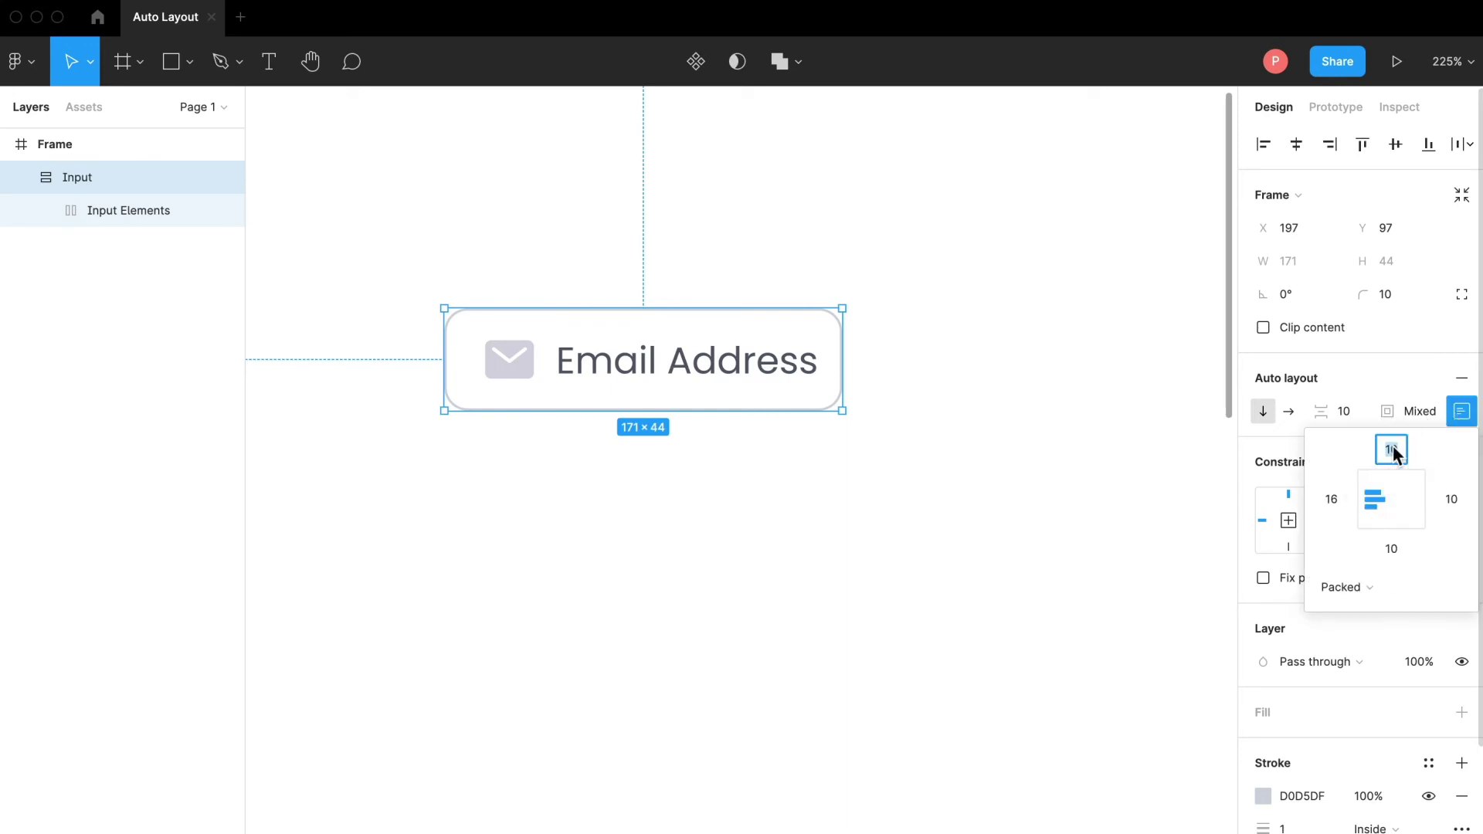
type("16")
key("Return")
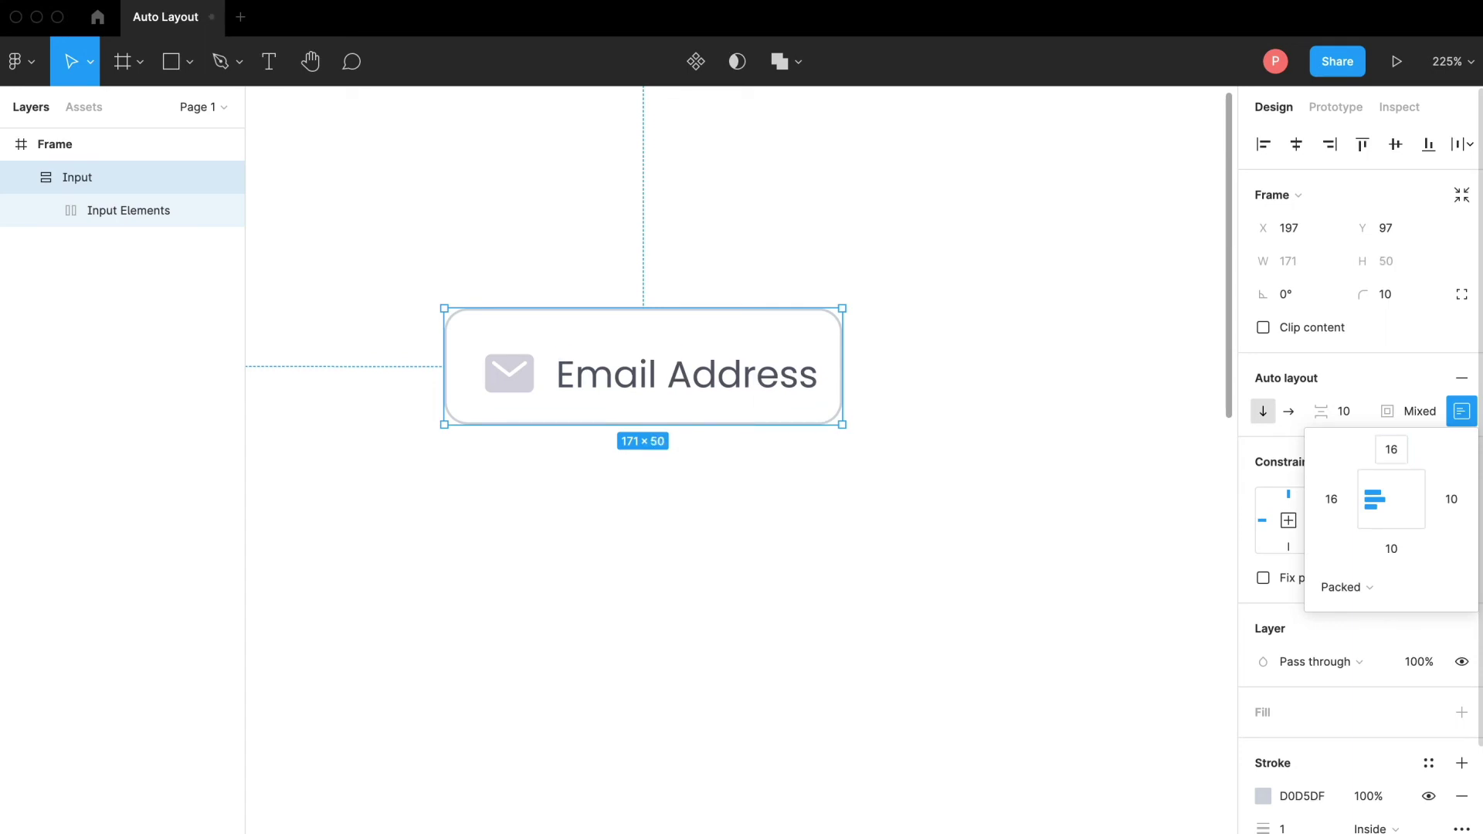
type("16")
key("Return")
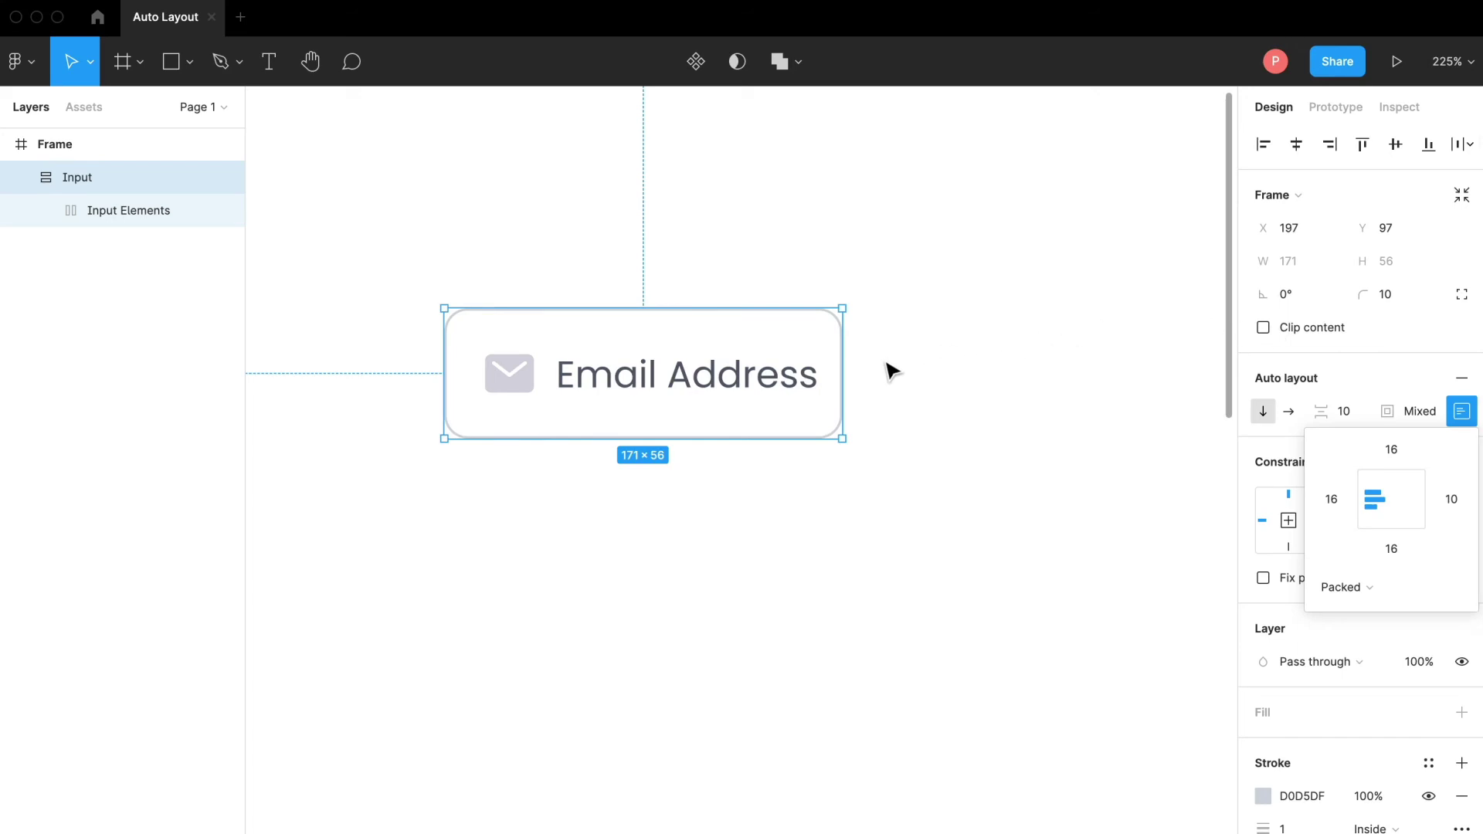
Step: Drag the Input field's right edge to widen it to 280
left_click(850, 368)
mouse_move(851, 368)
left_mouse_down()
mouse_move(1225, 386)
mouse_move(529, 344)
mouse_move(1129, 384)
mouse_move(765, 381)
mouse_move(1145, 391)
mouse_move(629, 378)
mouse_move(1065, 383)
mouse_move(860, 368)
left_mouse_up()
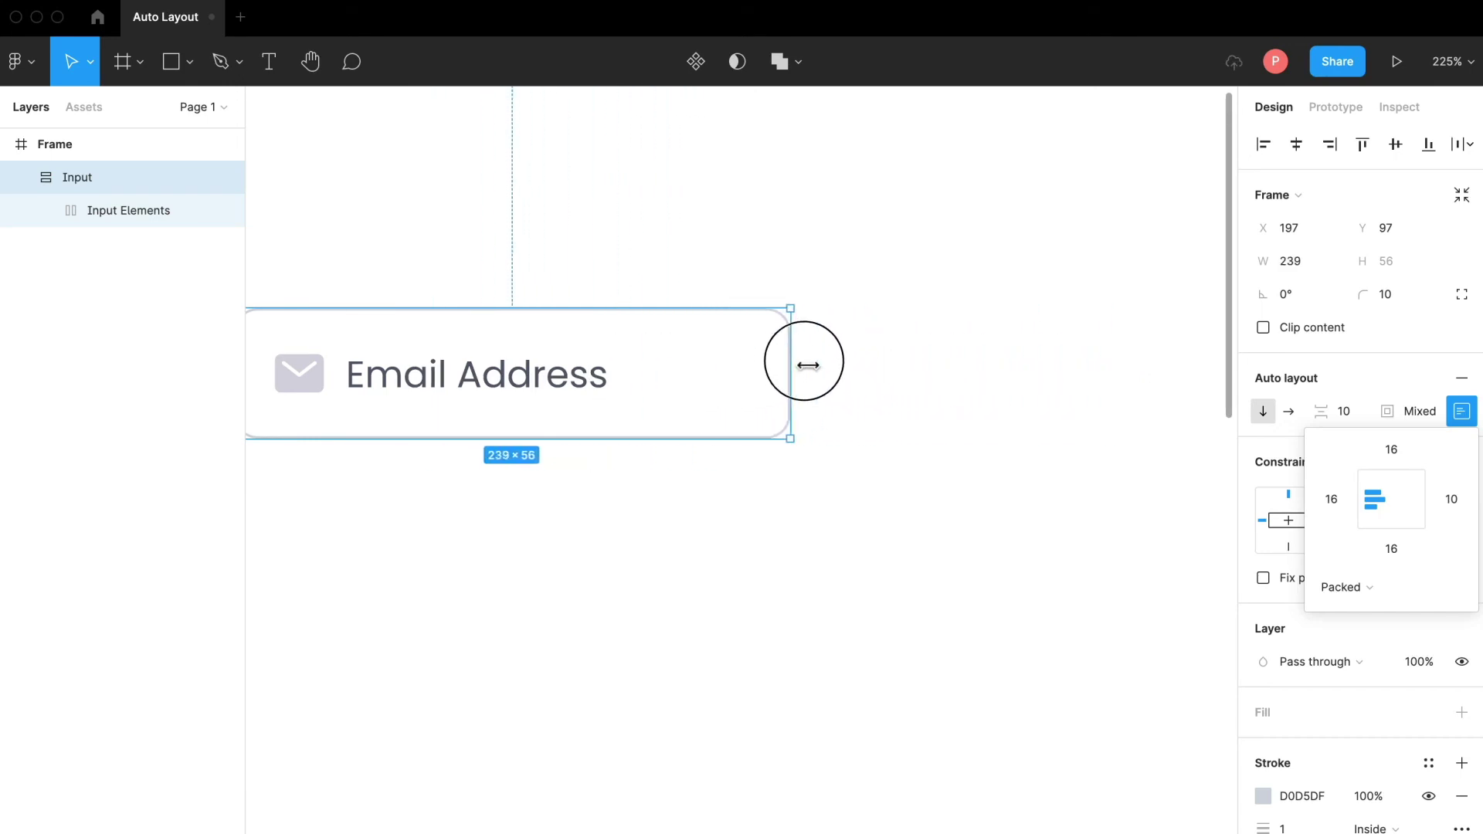
left_click_drag(808, 365, 813, 326)
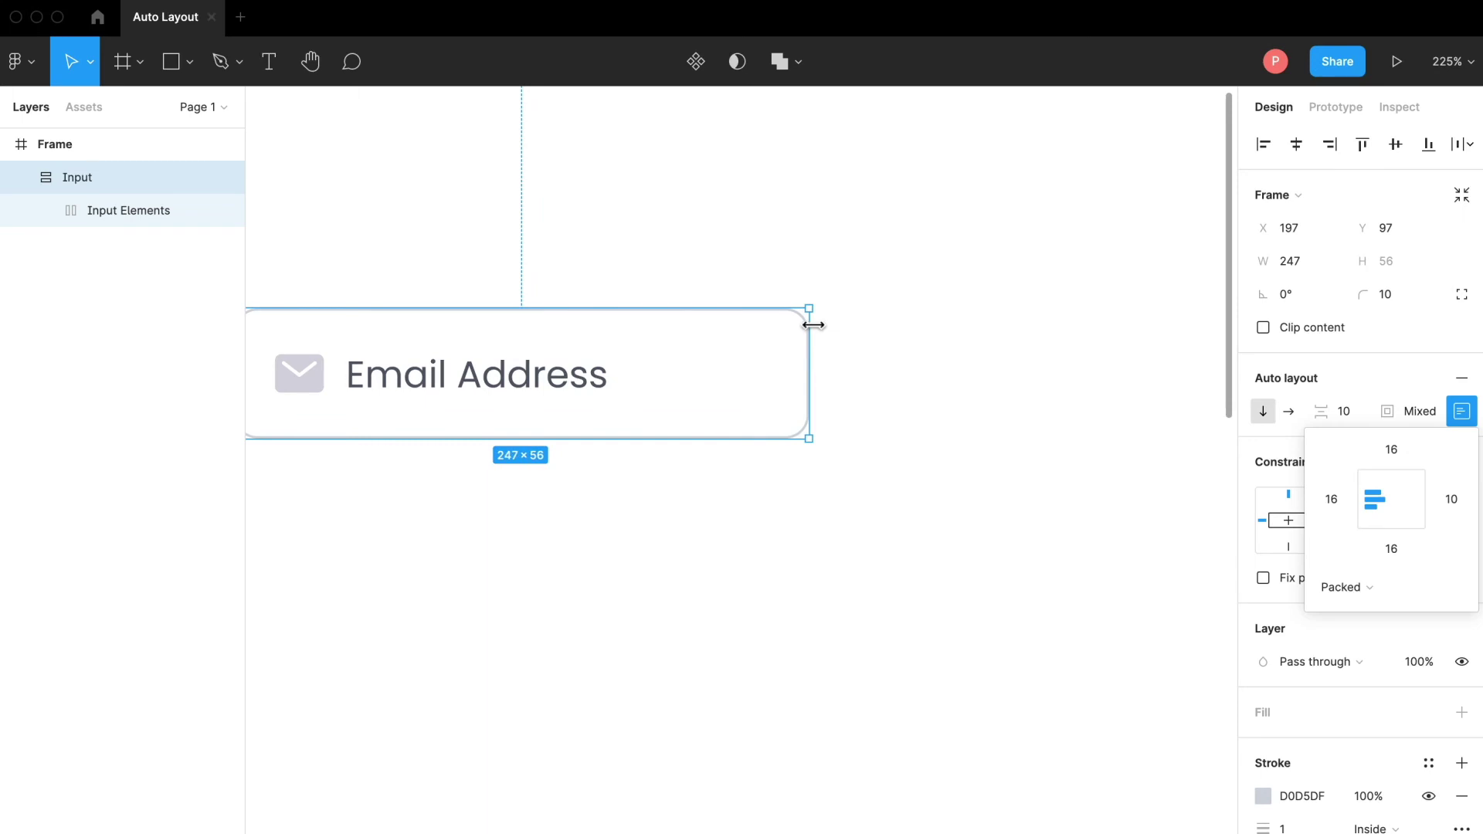
left_click(1452, 502)
left_click_drag(815, 379, 890, 409)
Step: Set the right padding to 16 and confirm the field's 280 width
left_click(1452, 502)
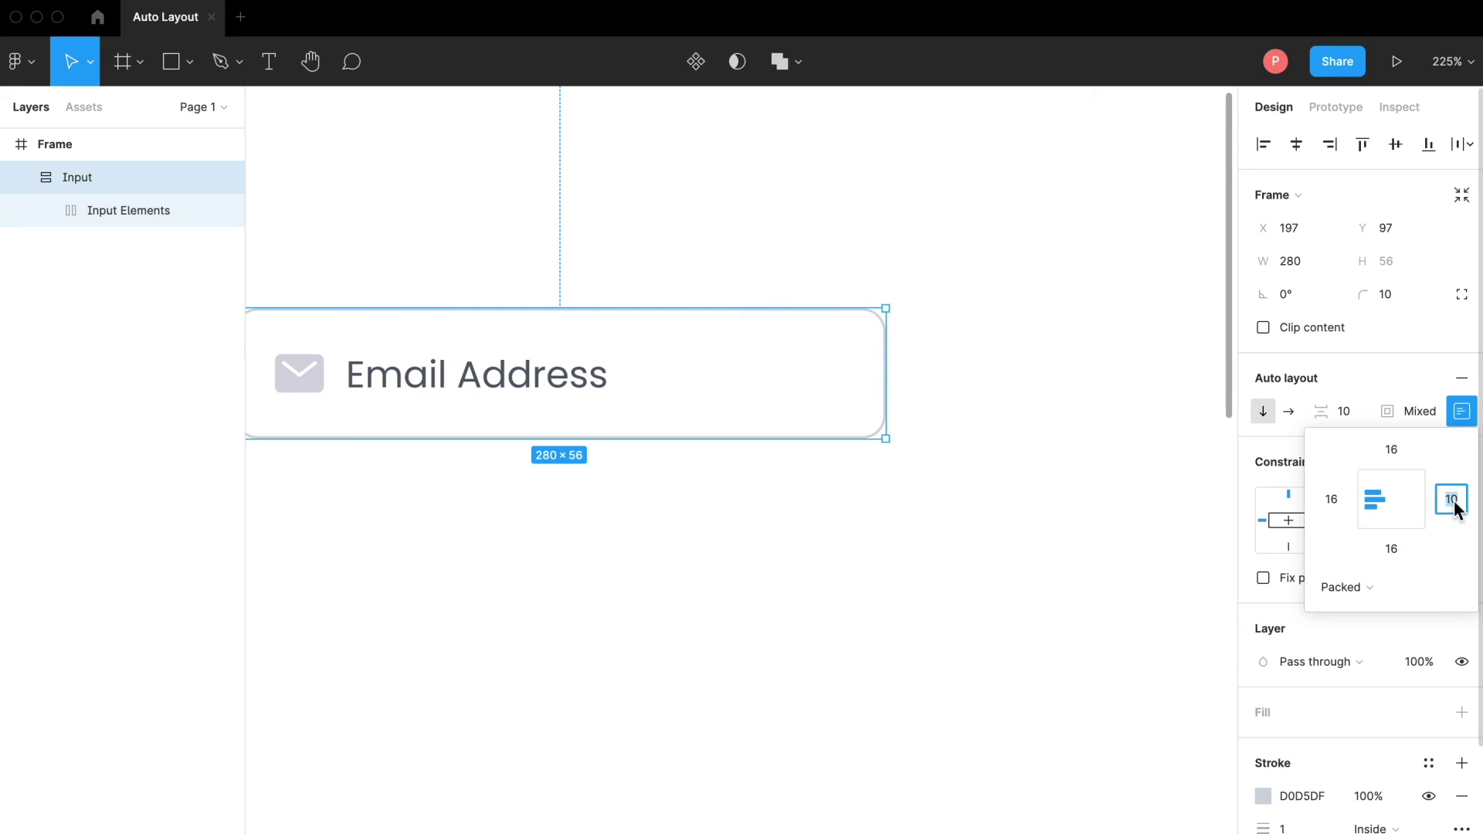
type("1")
key("Return")
left_click(1459, 411)
scroll(714, 376, "down", 1)
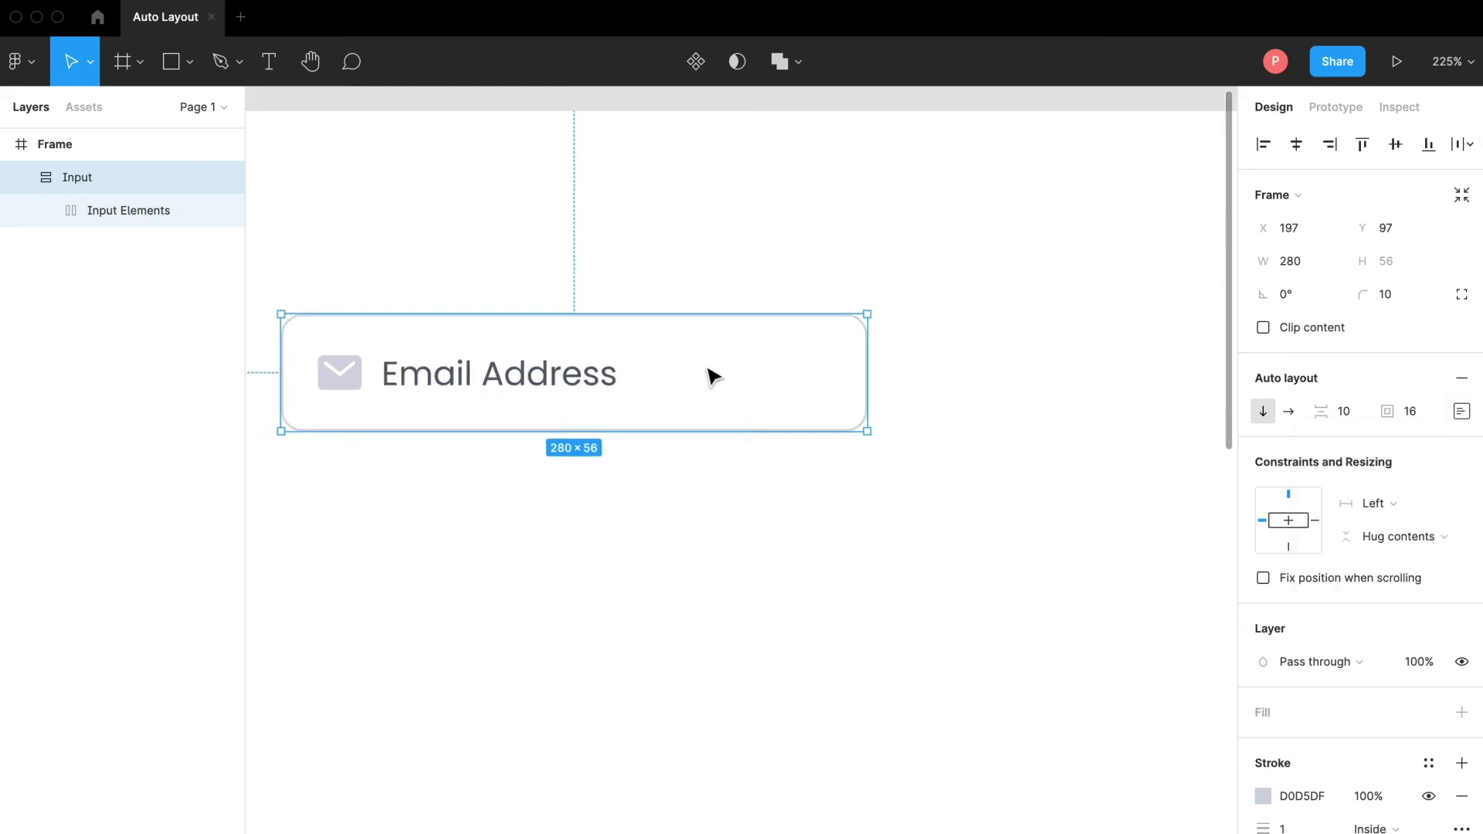
scroll(714, 376, "down", 2)
left_click(1288, 262)
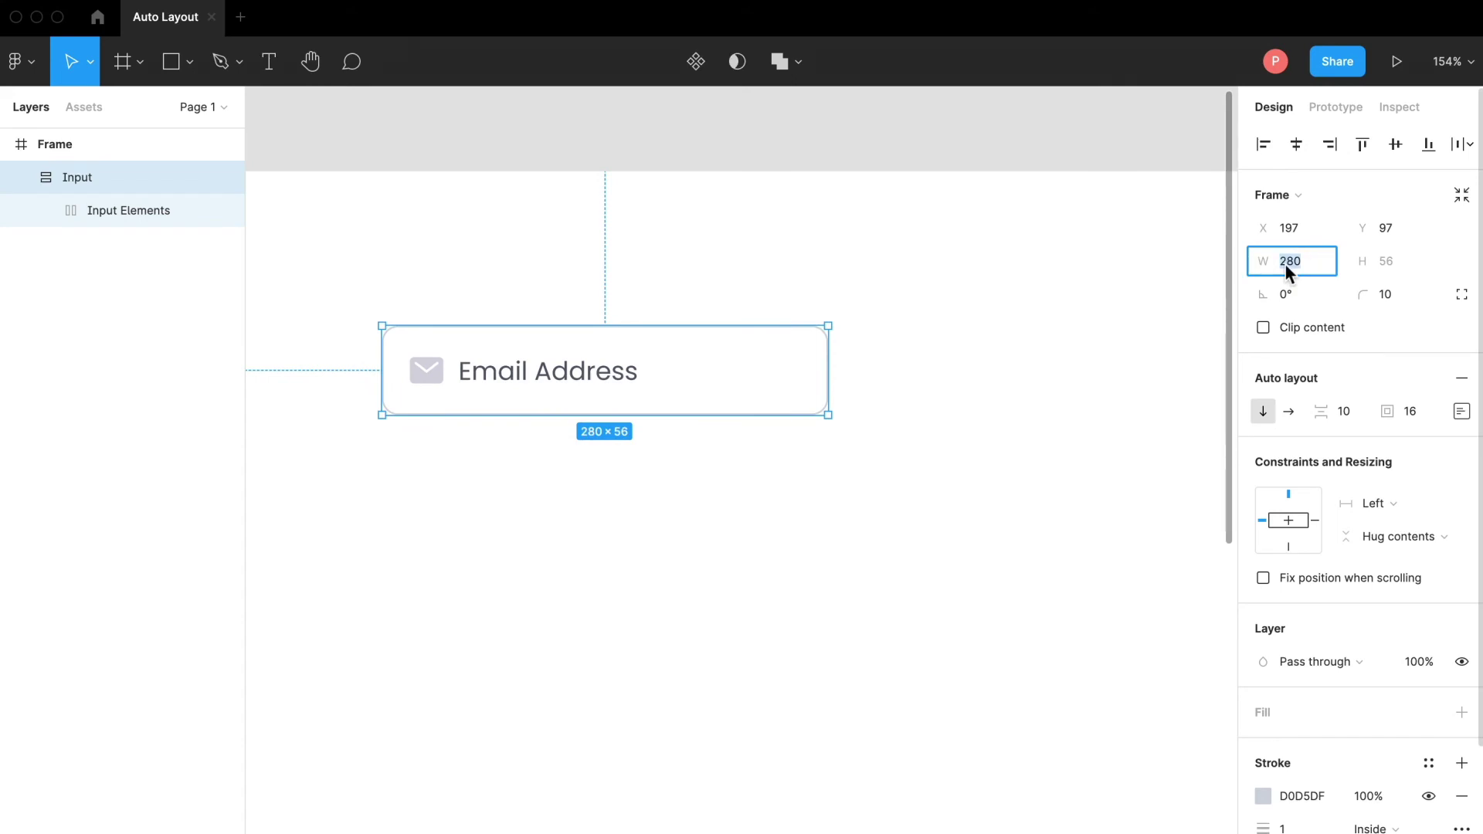
Step: Create a 375 × 812 iPhone 11 Pro / X frame from the Phone presets
left_click(1004, 367)
scroll(1001, 361, "down", 2)
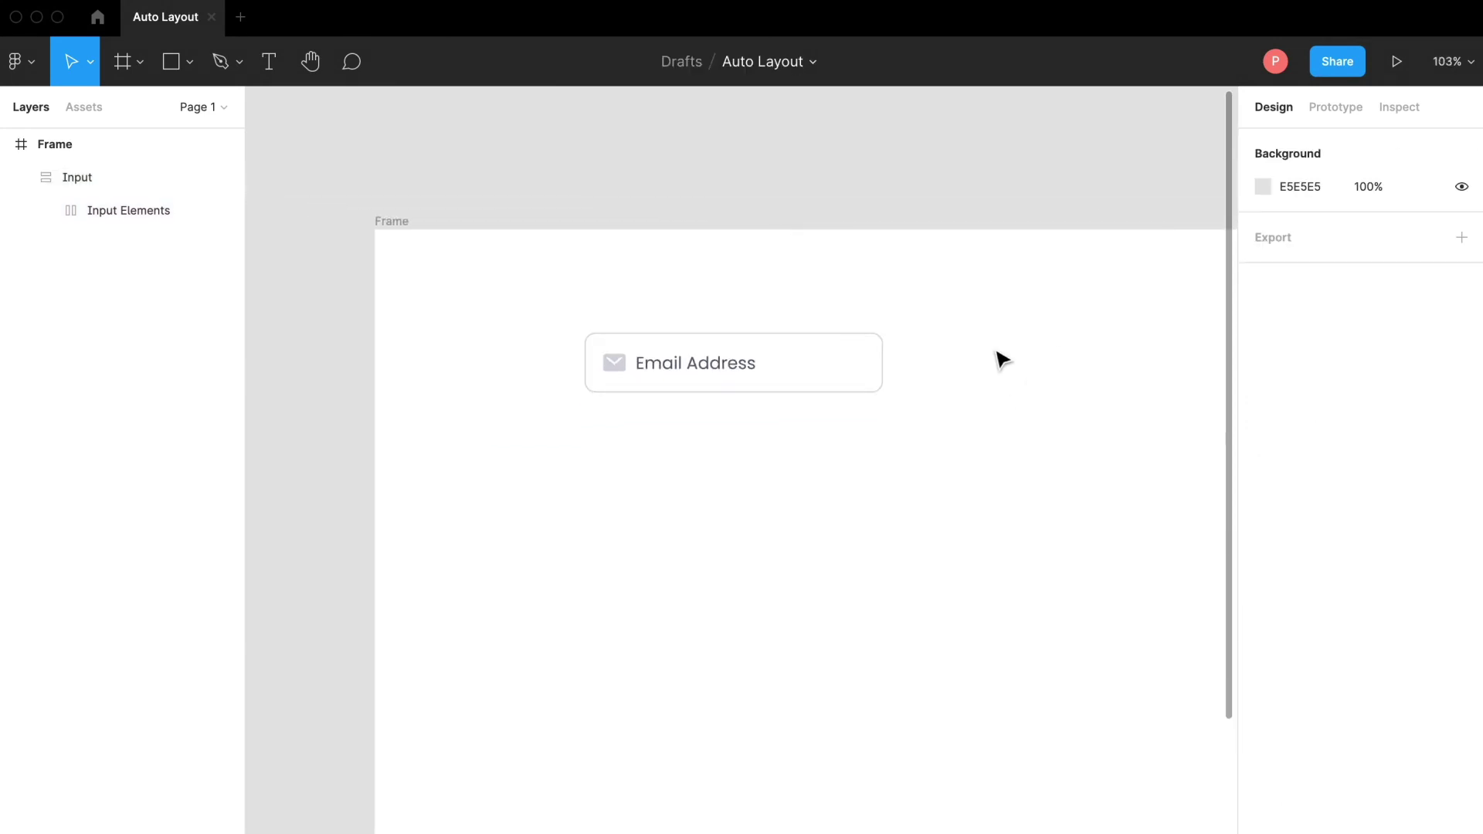
scroll(1002, 361, "down", 2)
scroll(1001, 360, "right", 5)
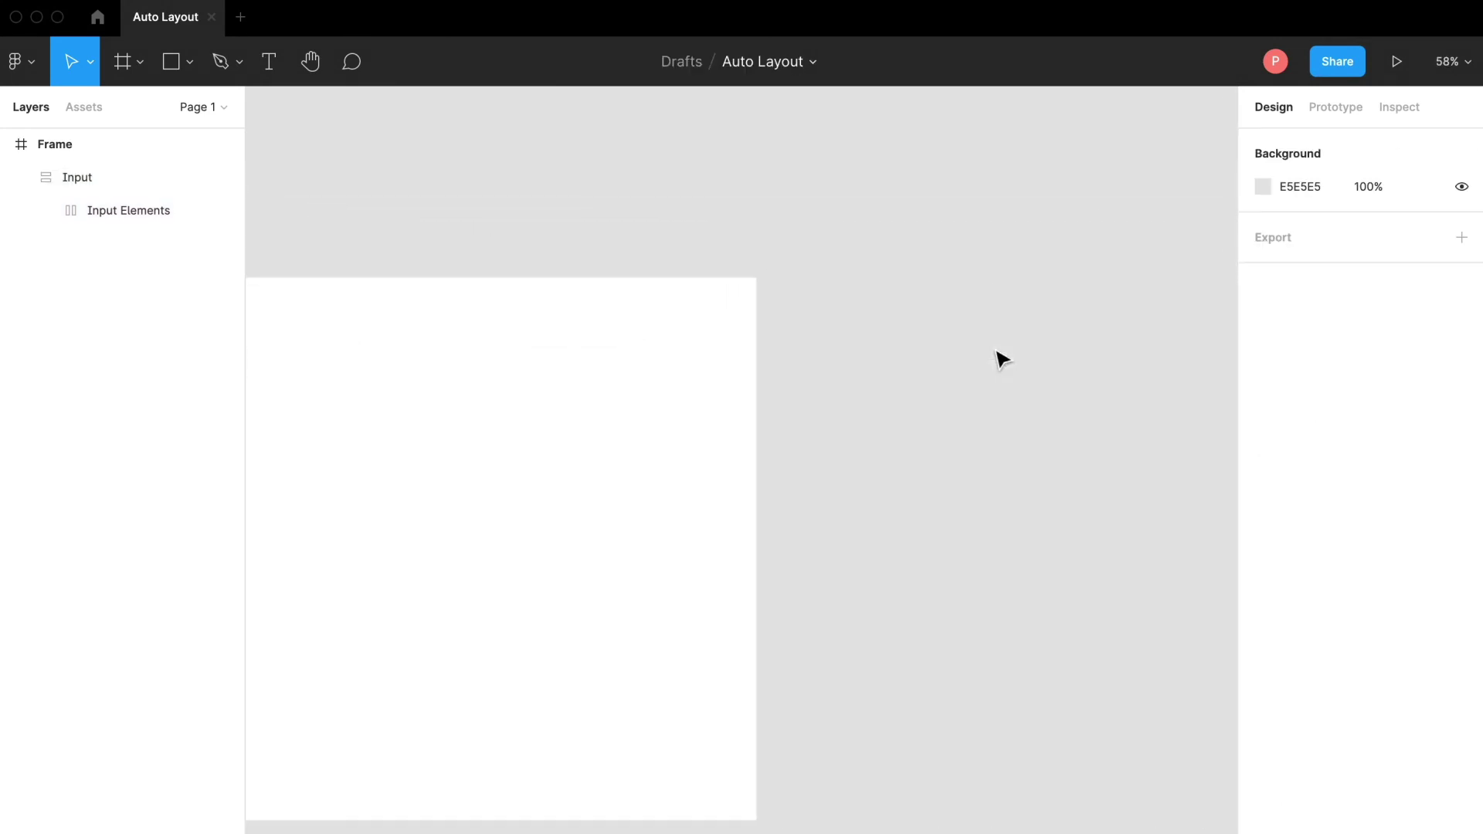
key("f")
left_click(1282, 178)
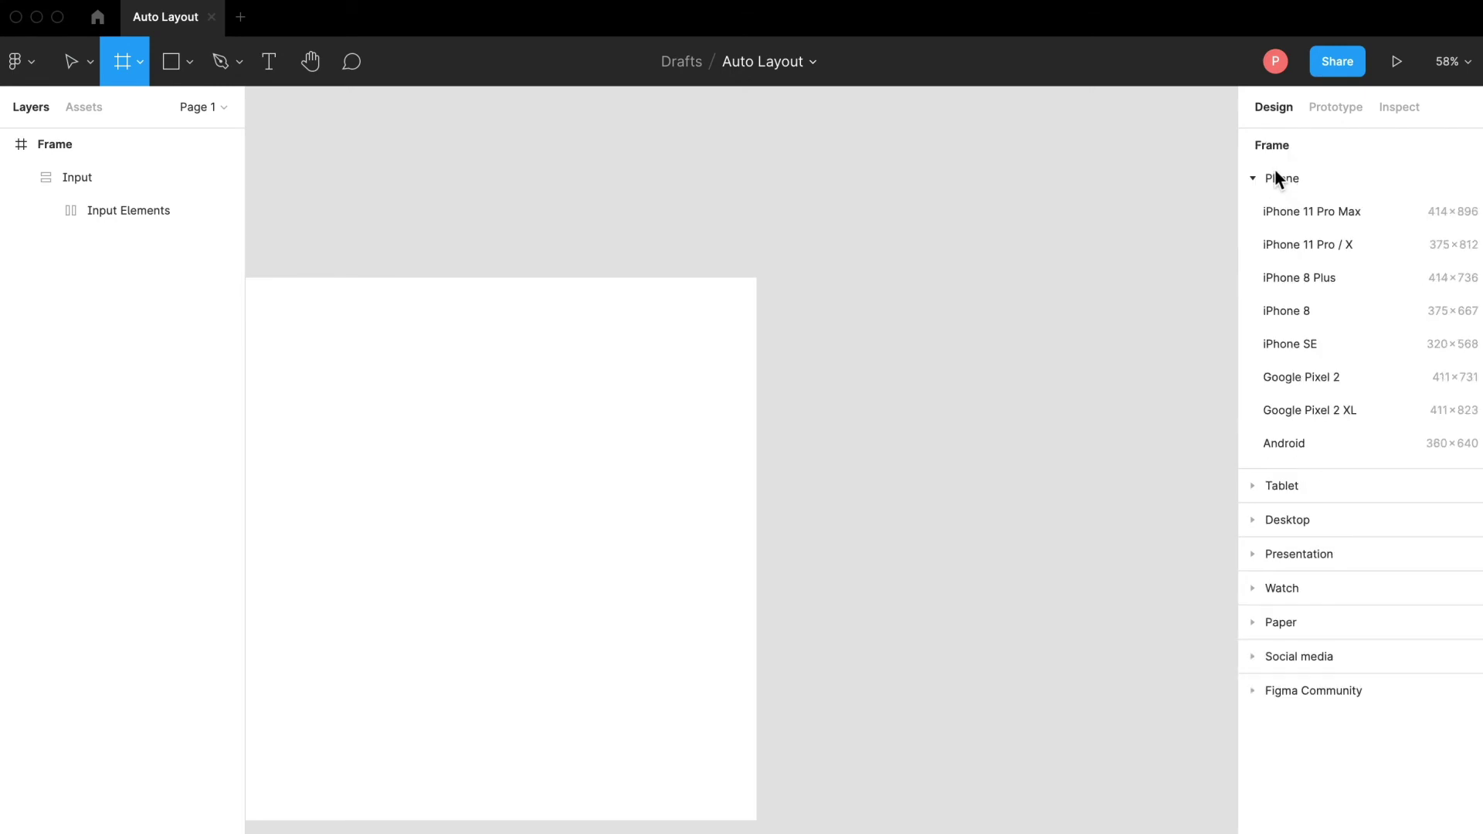
left_click(1296, 246)
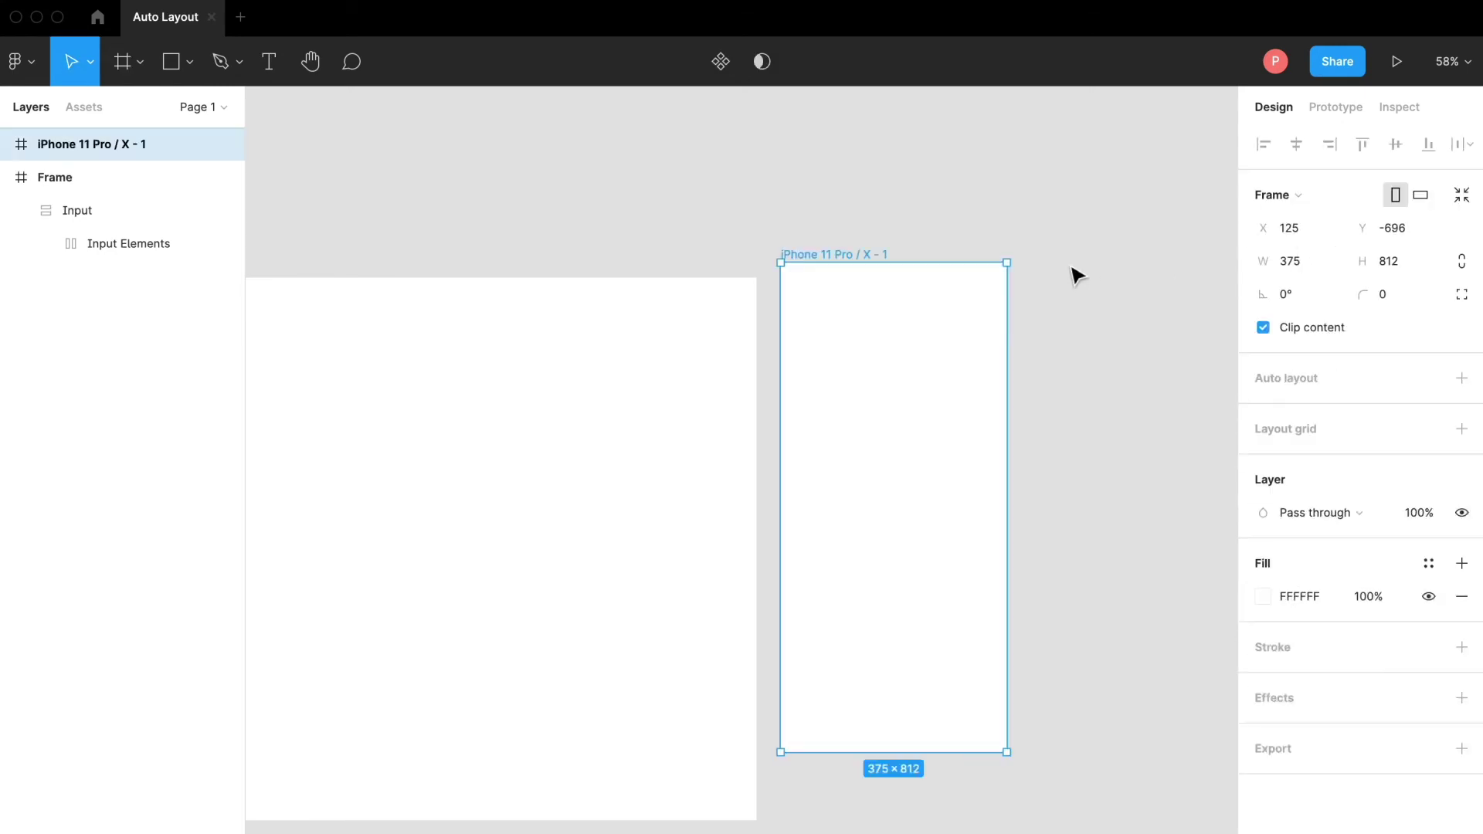
left_click_drag(866, 267, 868, 278)
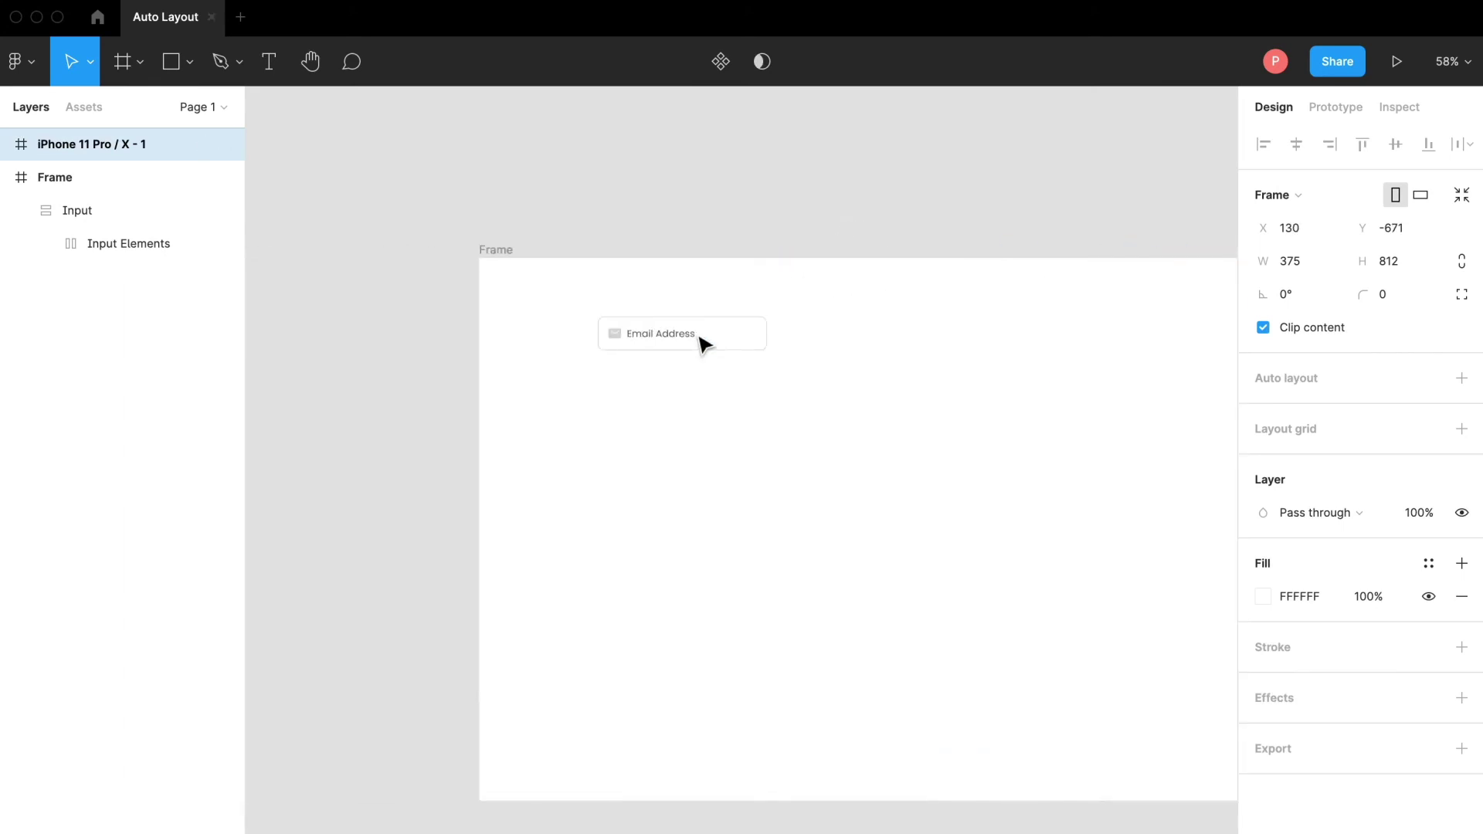
Step: Paste a copy of the Email Address input into the iPhone 11 Pro / X - 1 frame
left_click(596, 354)
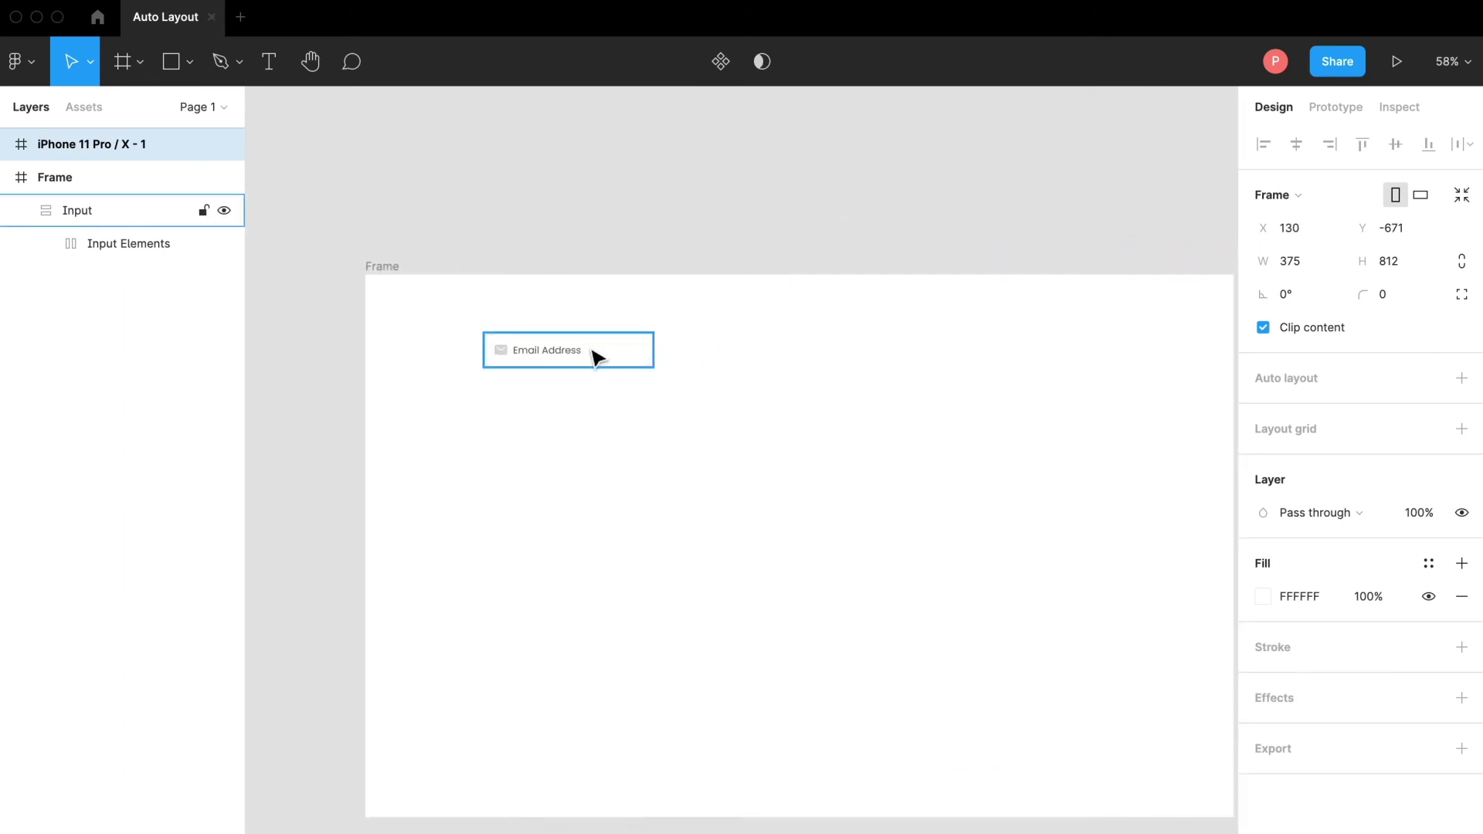
scroll(595, 351, "right", 10)
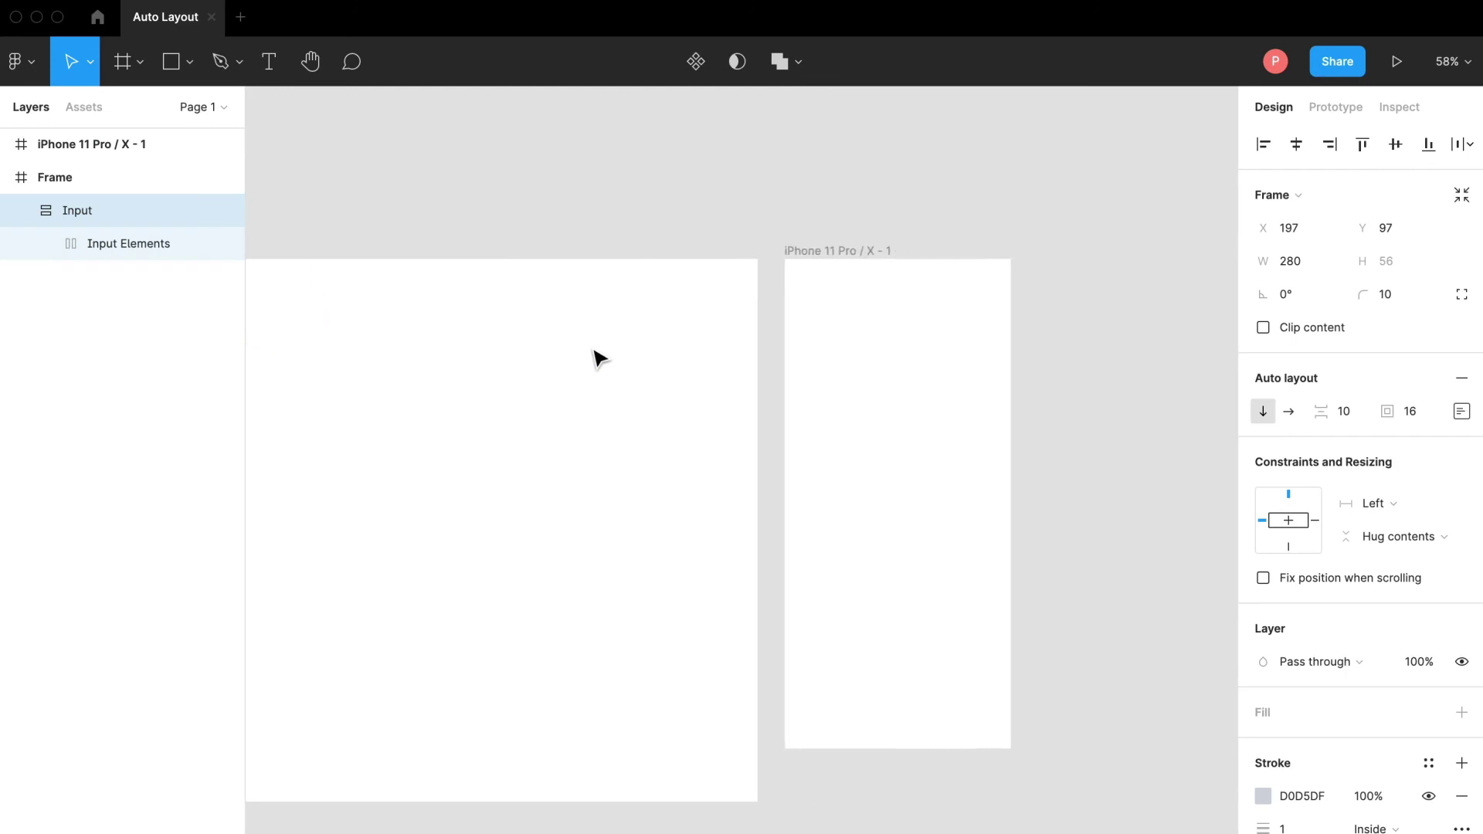
scroll(598, 357, "up", 5)
left_click(854, 420)
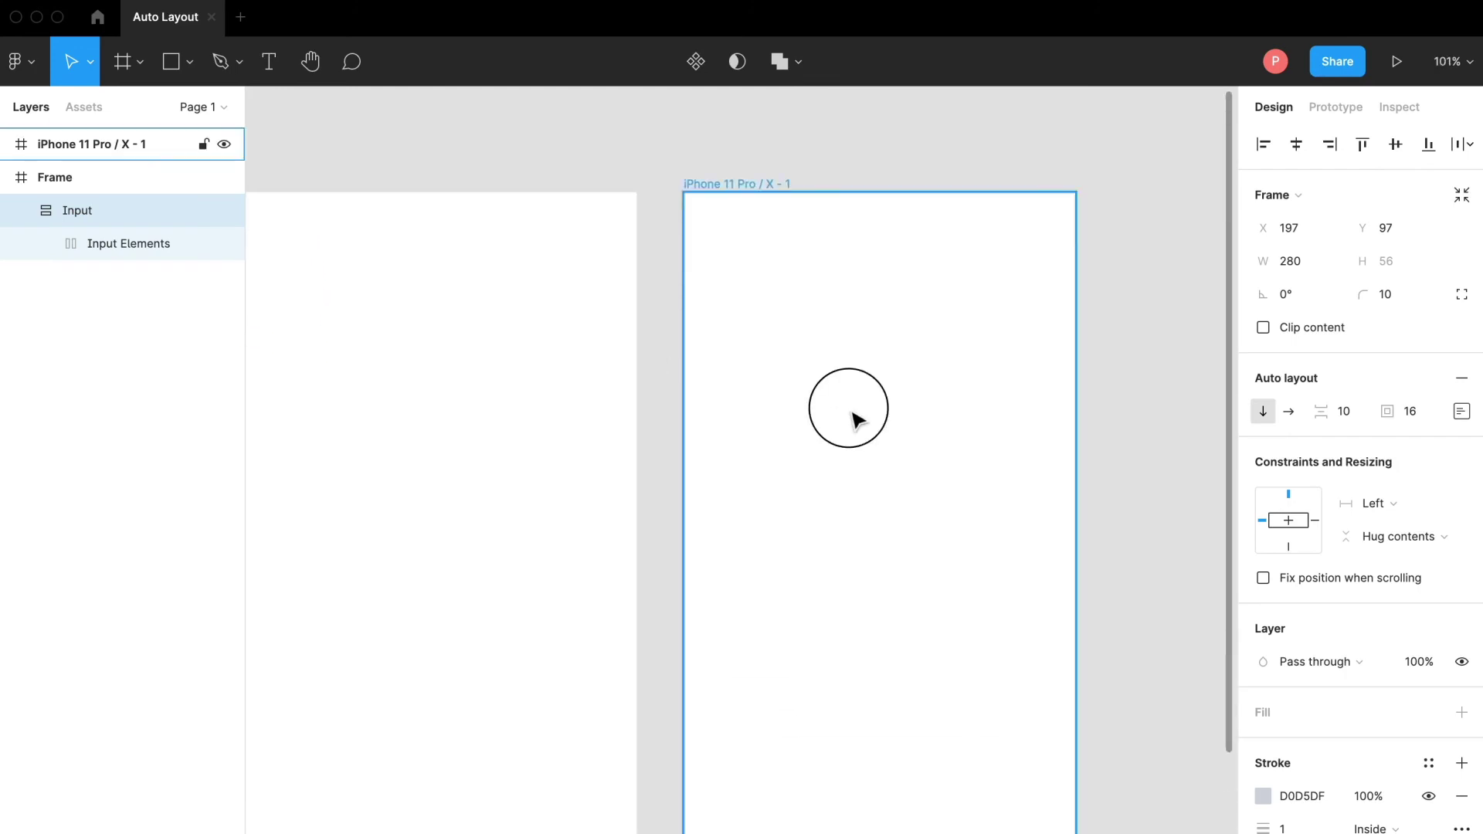
key("ctrl+v")
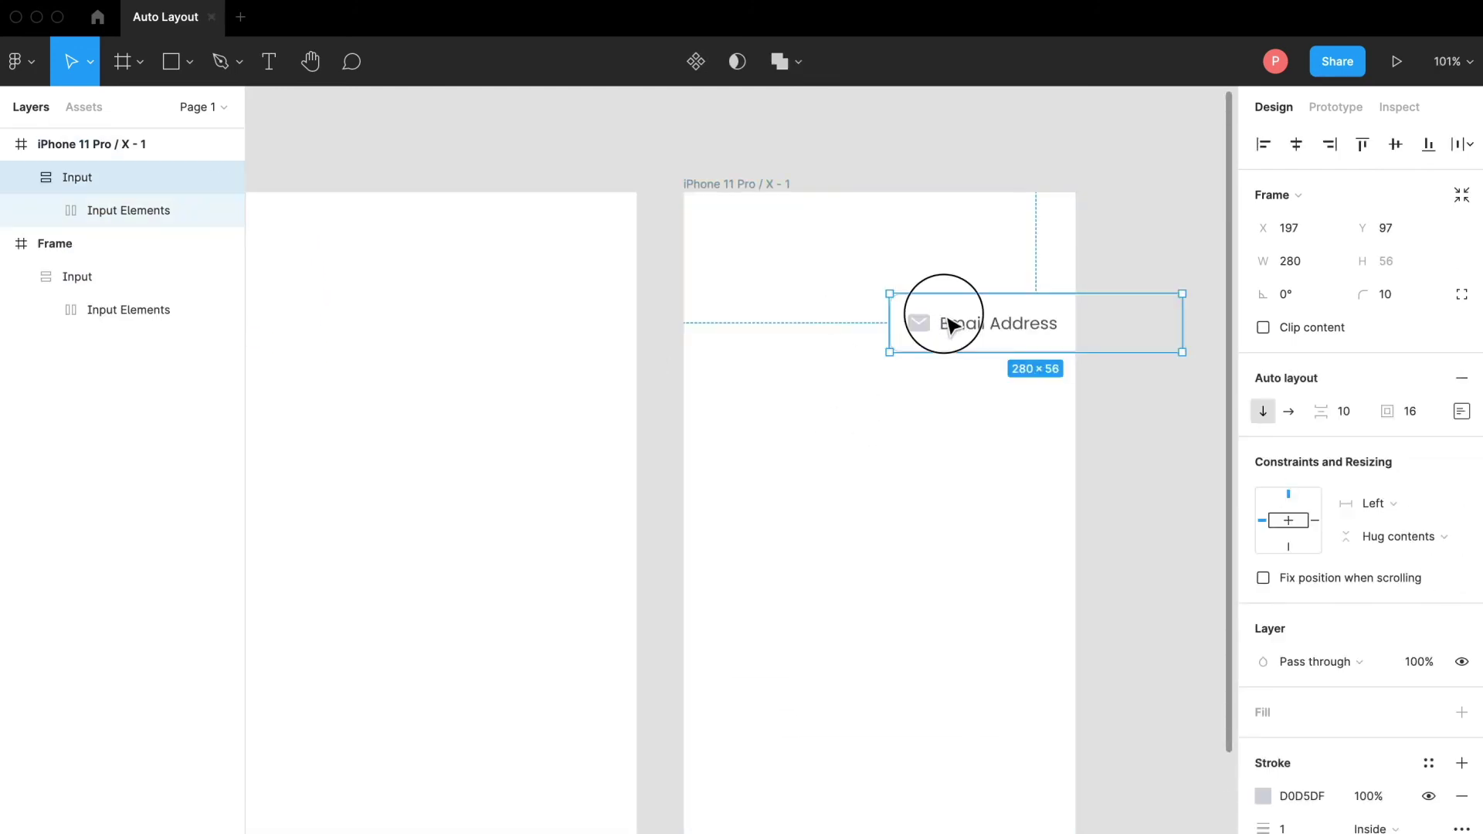
left_click_drag(943, 321, 802, 333)
left_click(757, 185)
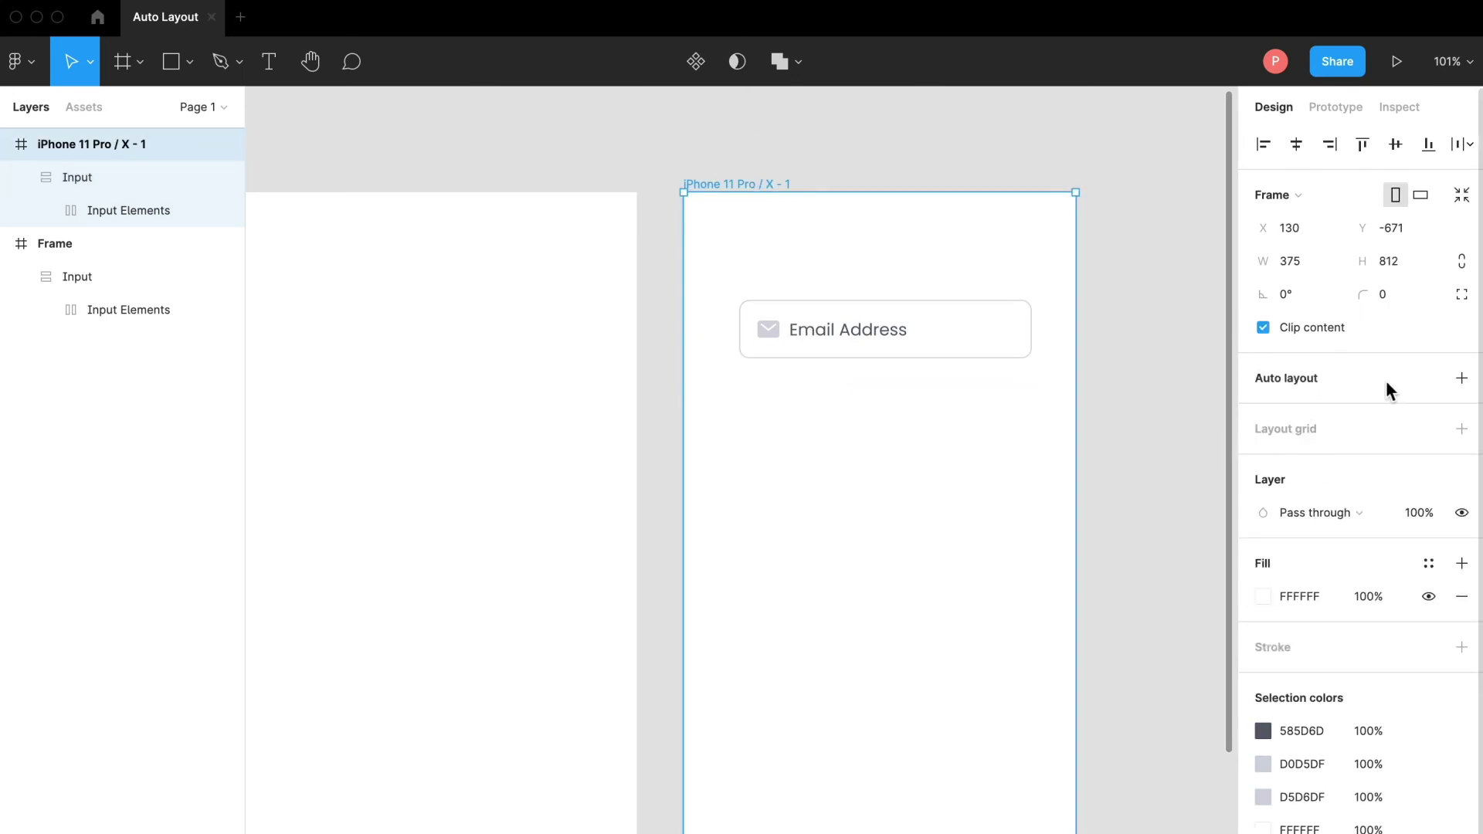
Step: Add a layout grid to the iPhone frame and make it 2 columns
left_click(1460, 429)
left_click(1263, 462)
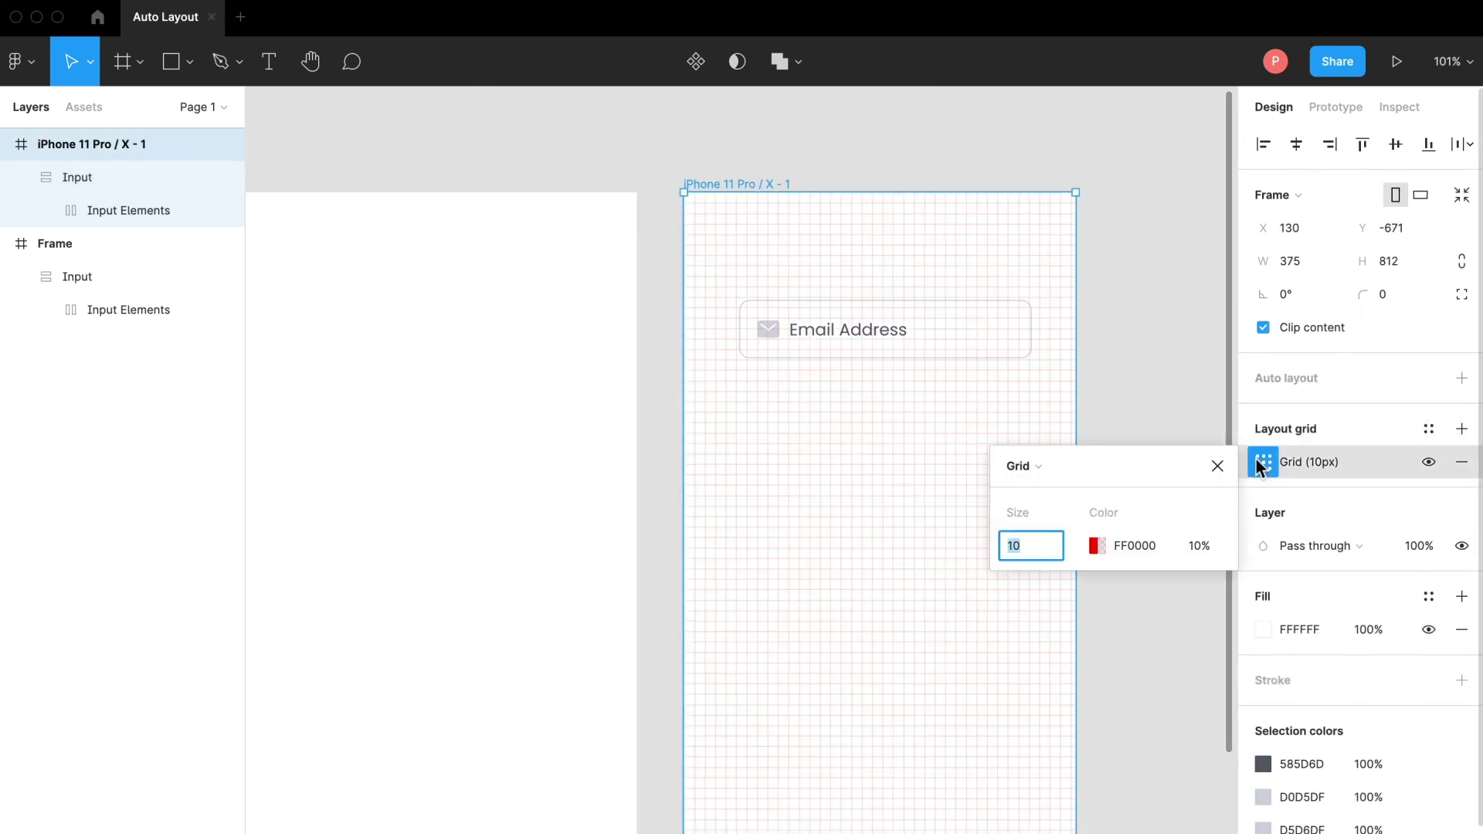
left_click(1049, 470)
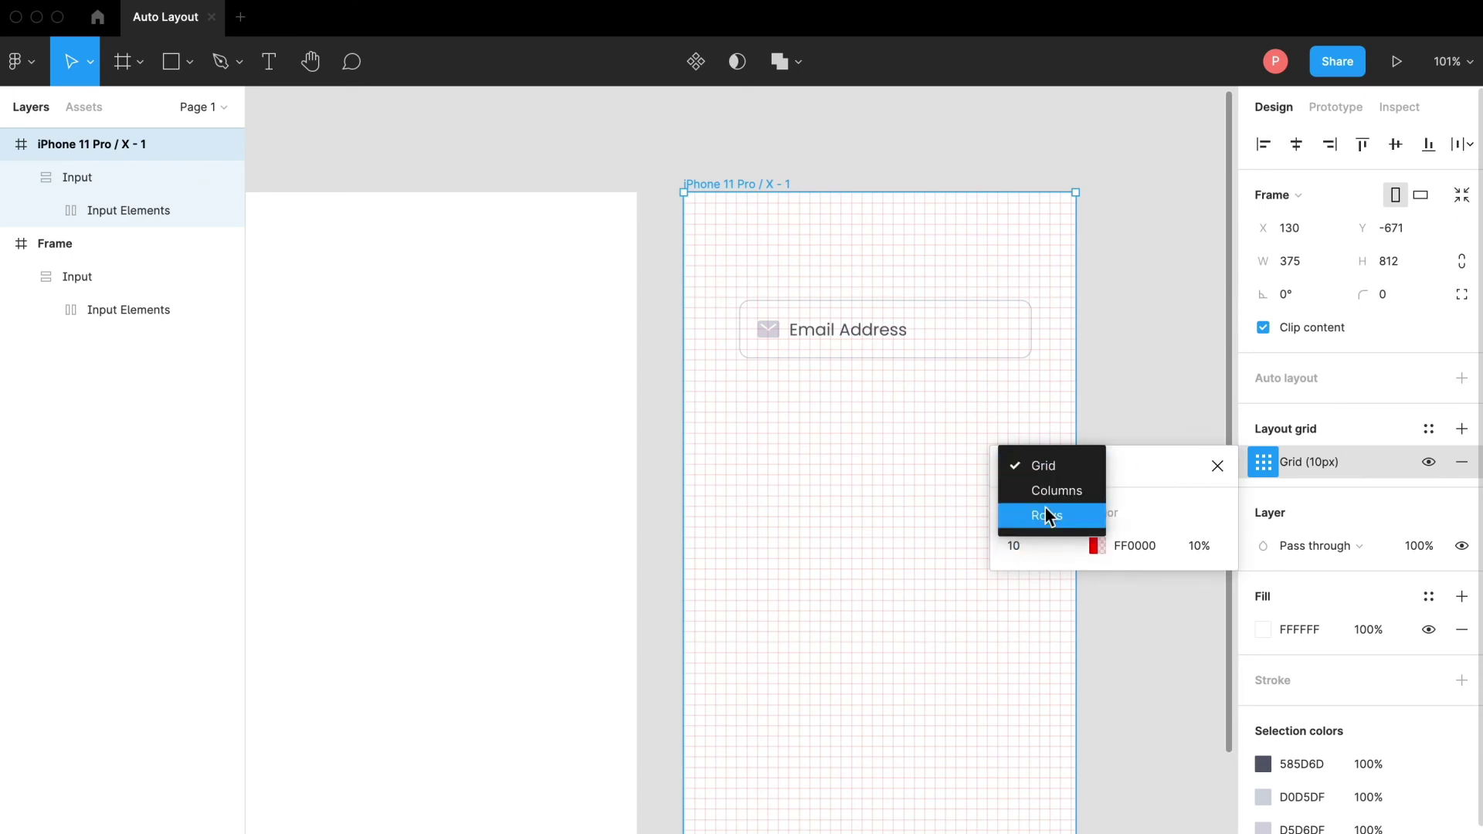
left_click(1040, 499)
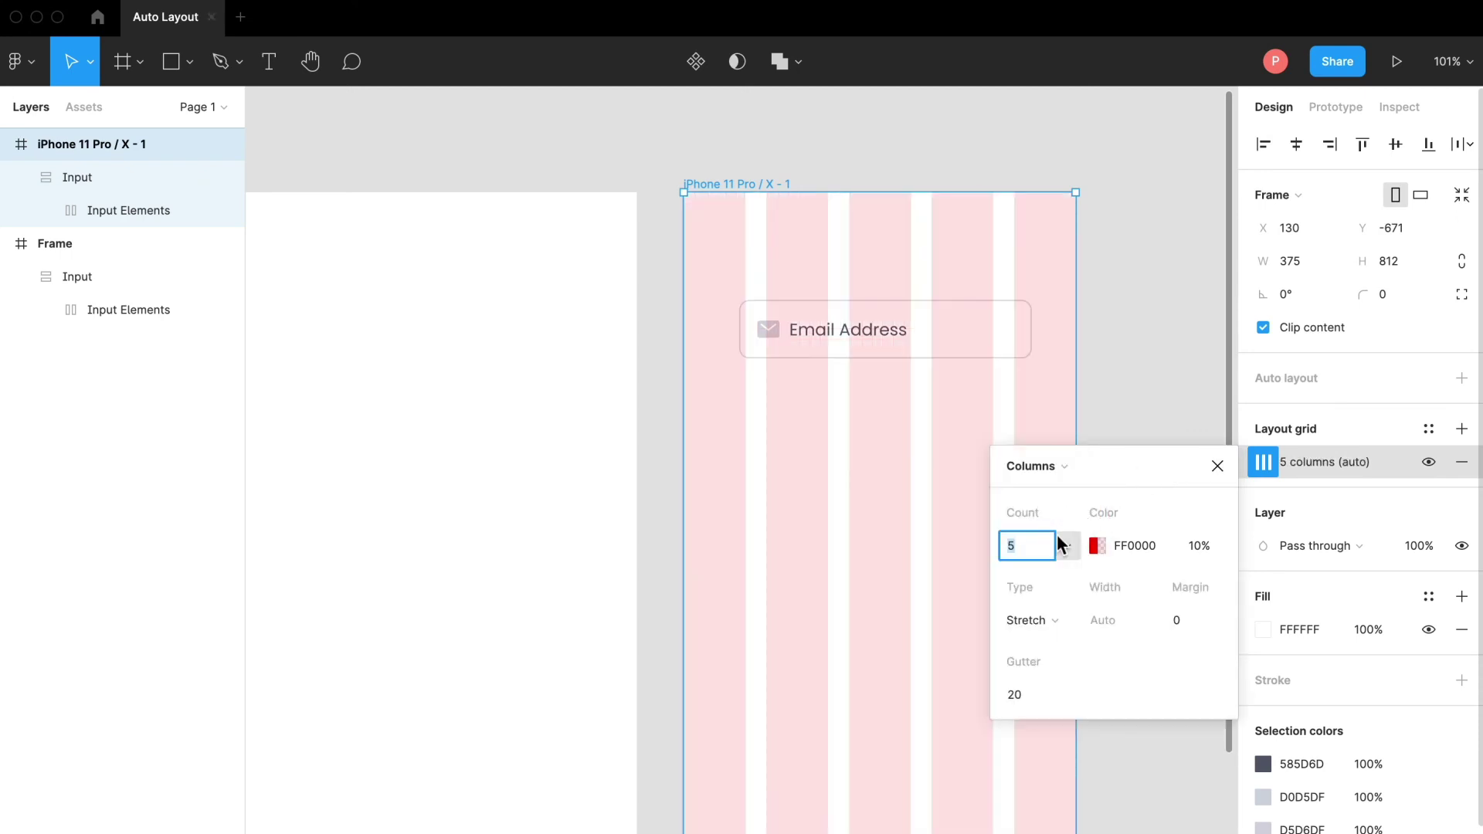
type("1")
key("Return")
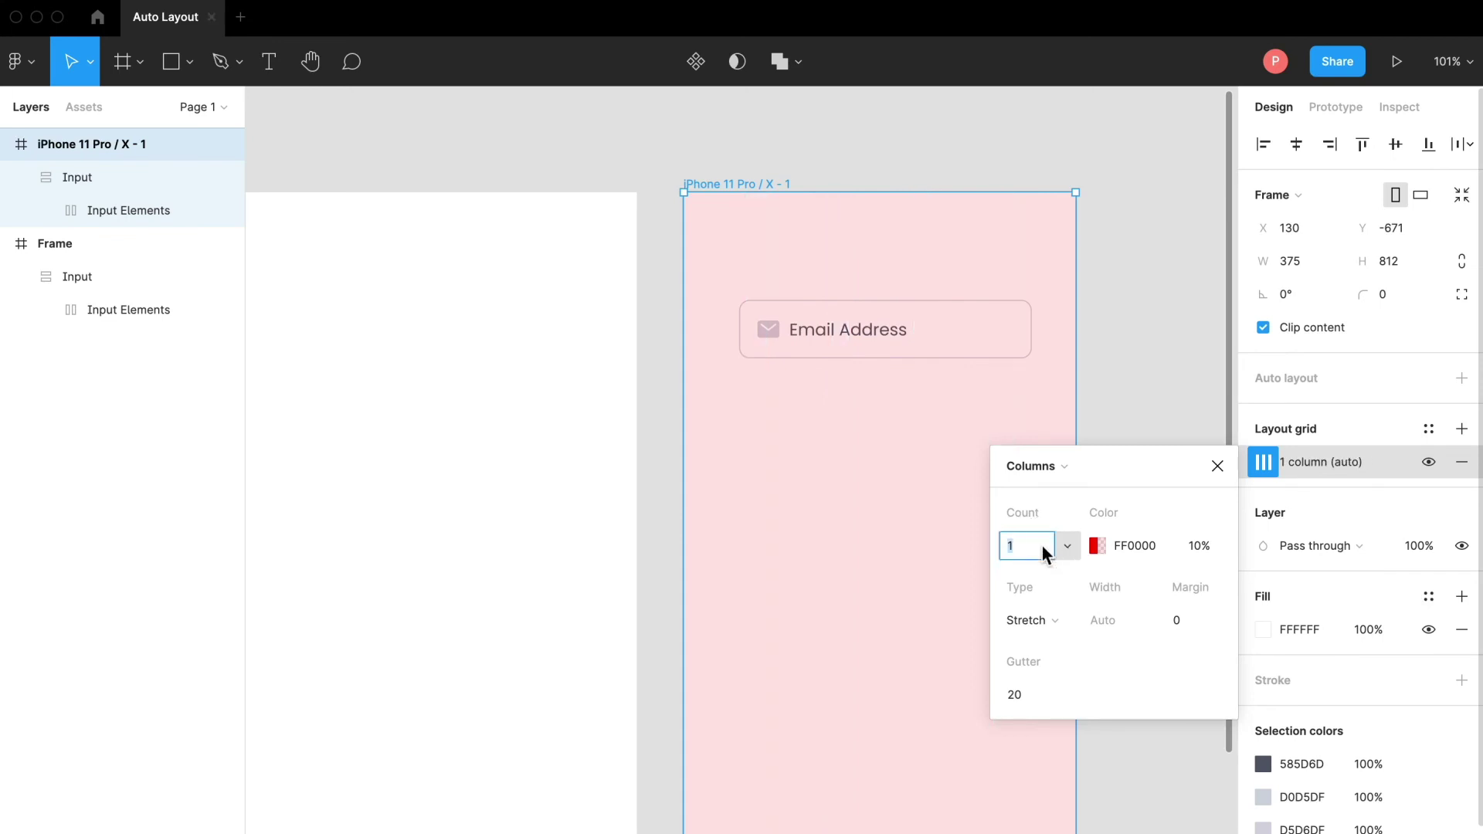
type("2")
key("Return")
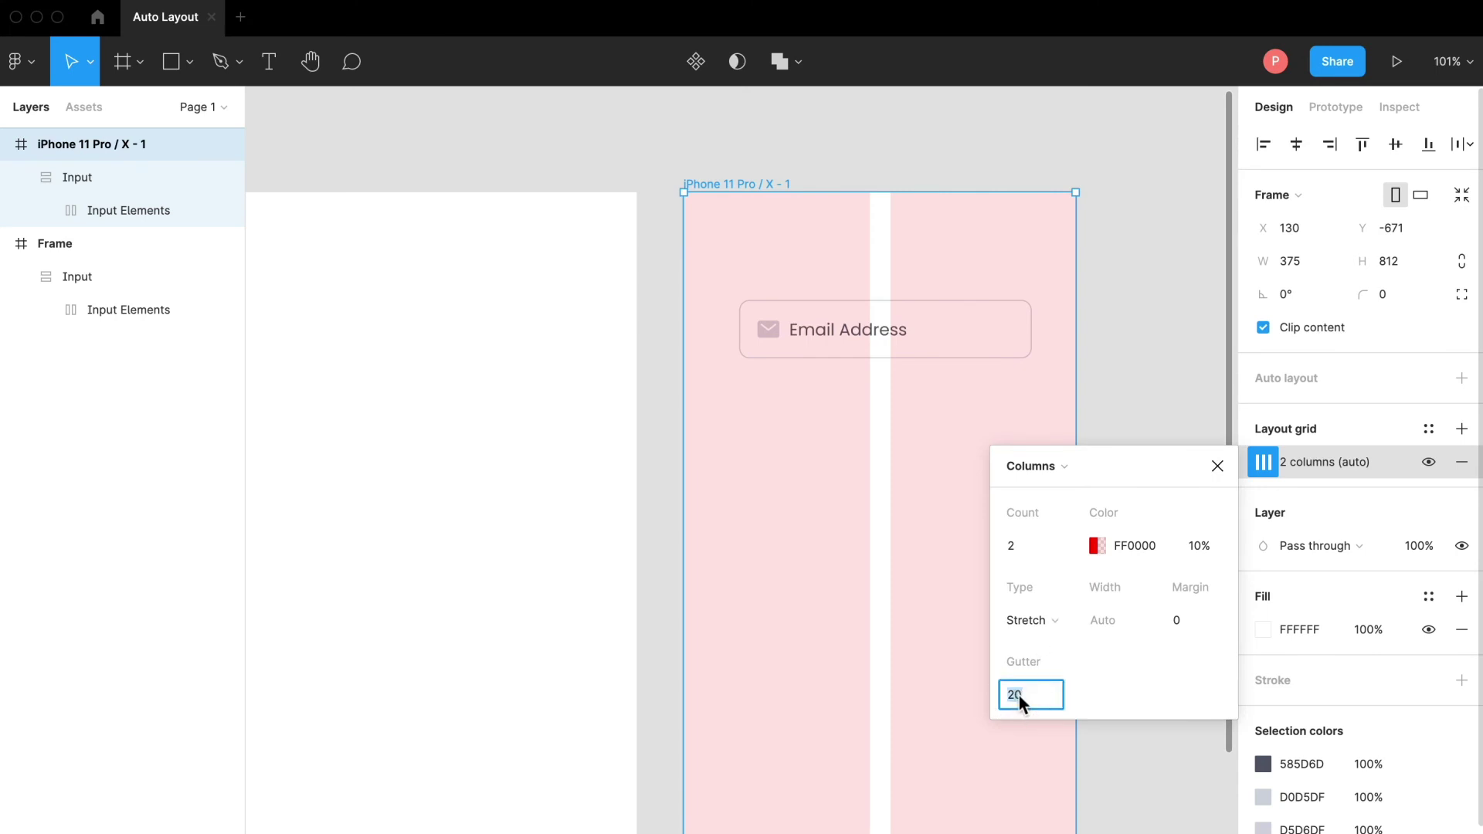
Step: Set the column grid's gutter to 340
type("35")
key("Return")
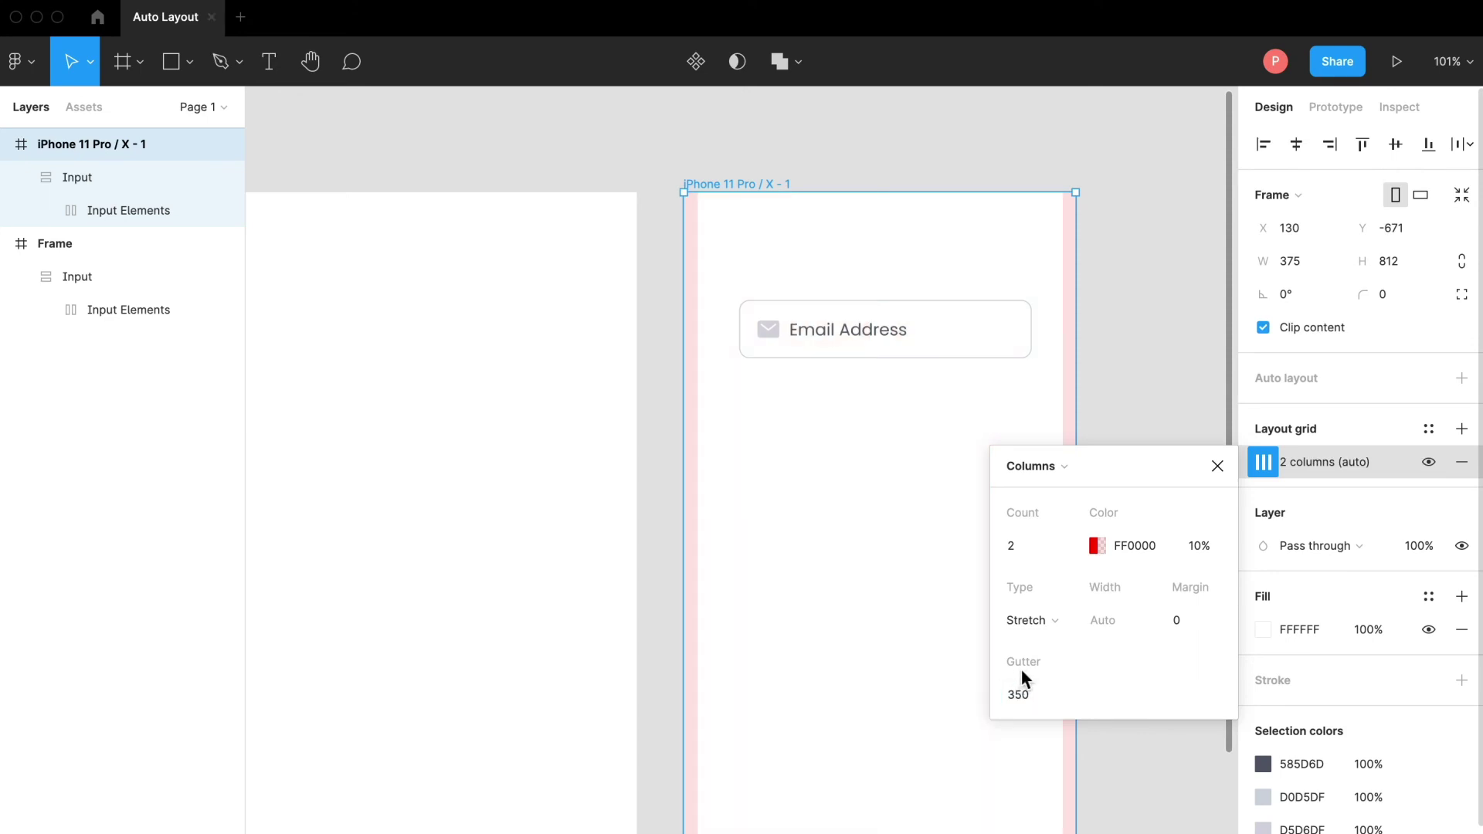
left_click(1030, 692)
type("3")
key("Return")
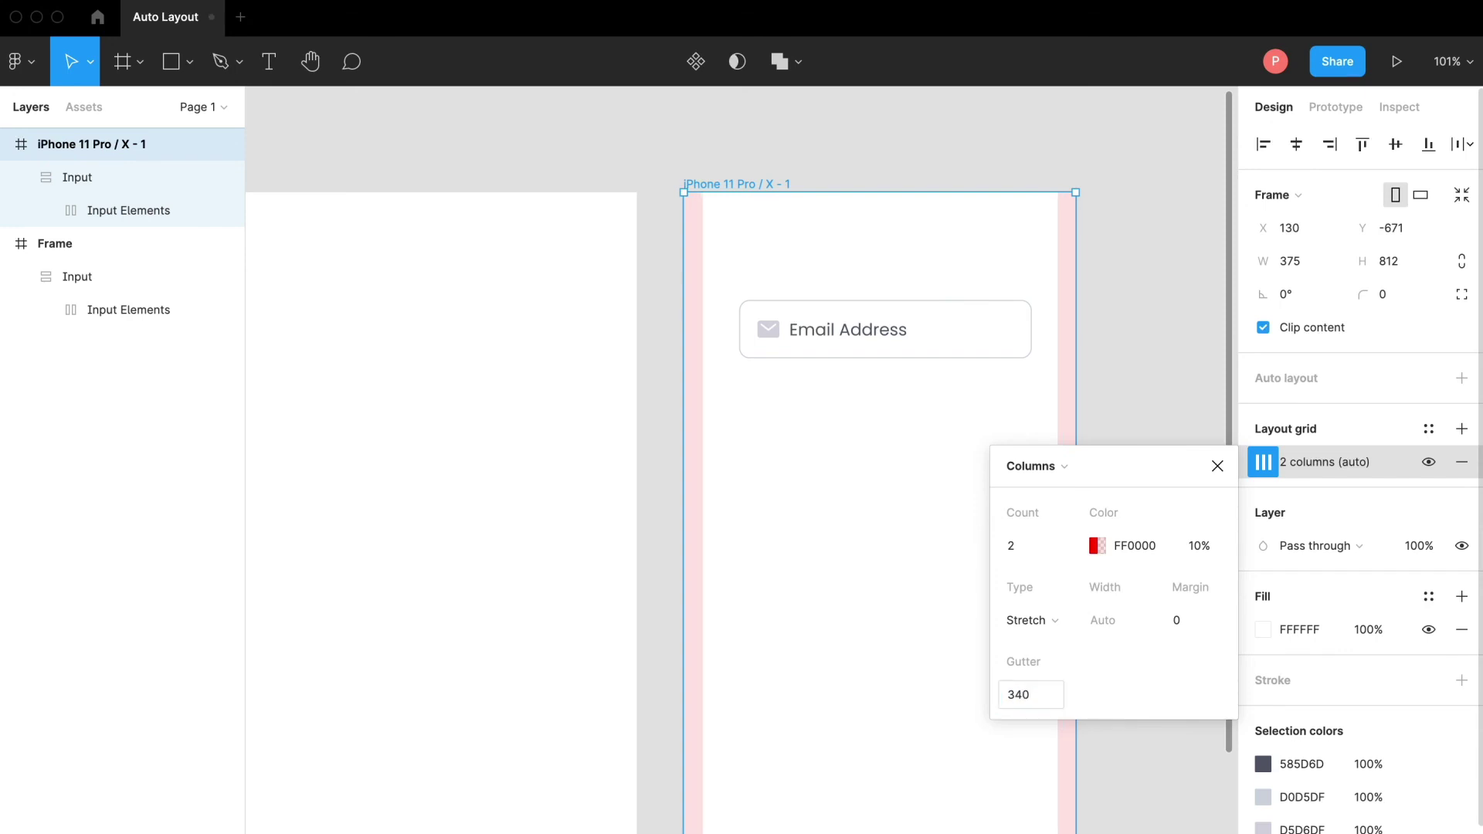
left_click(1218, 469)
Step: Move the Input copy down to X 18, Y 241 and widen it to 340 × 56
left_click(960, 357)
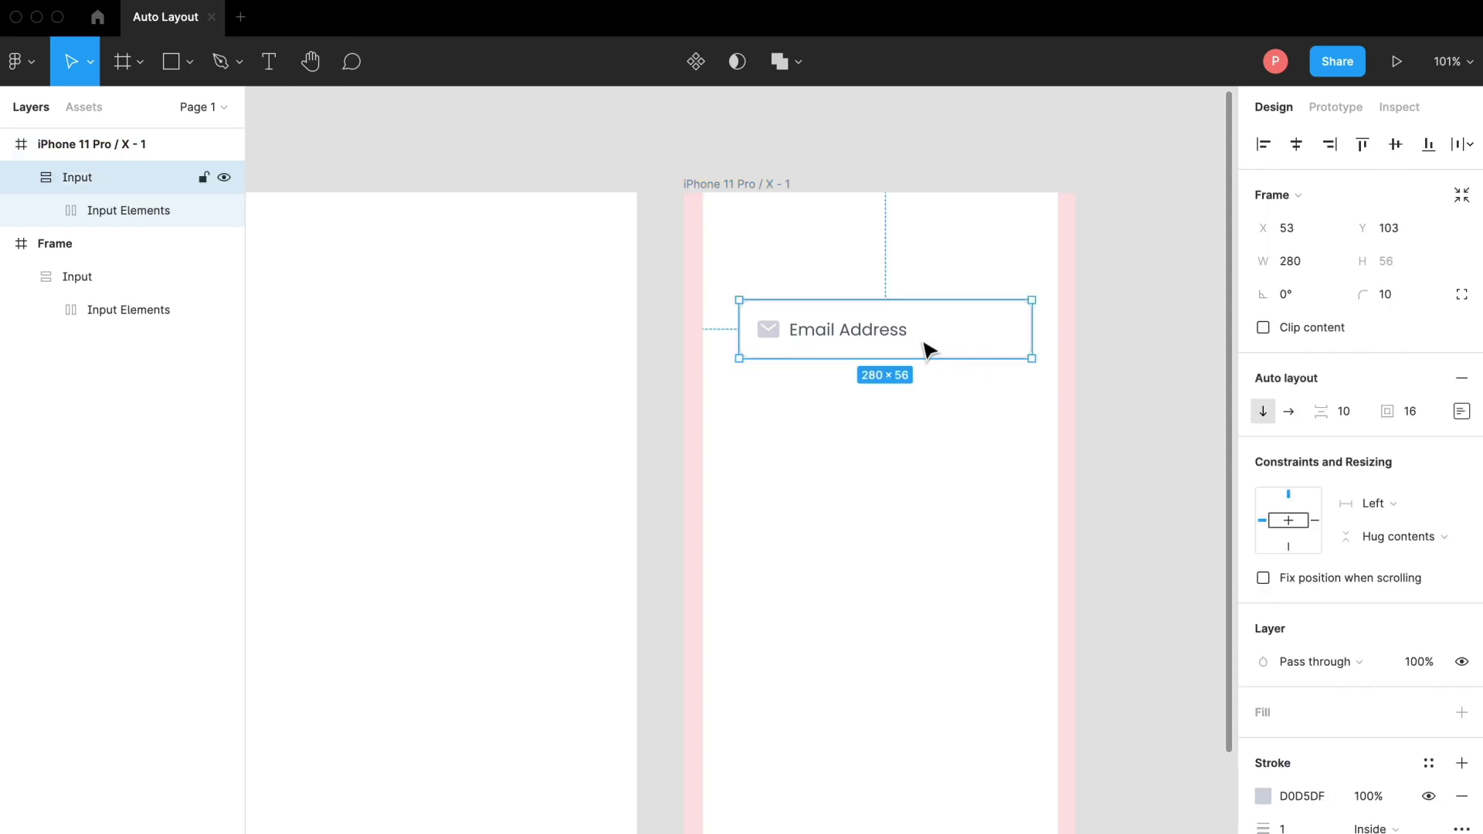
left_click_drag(899, 334, 883, 417)
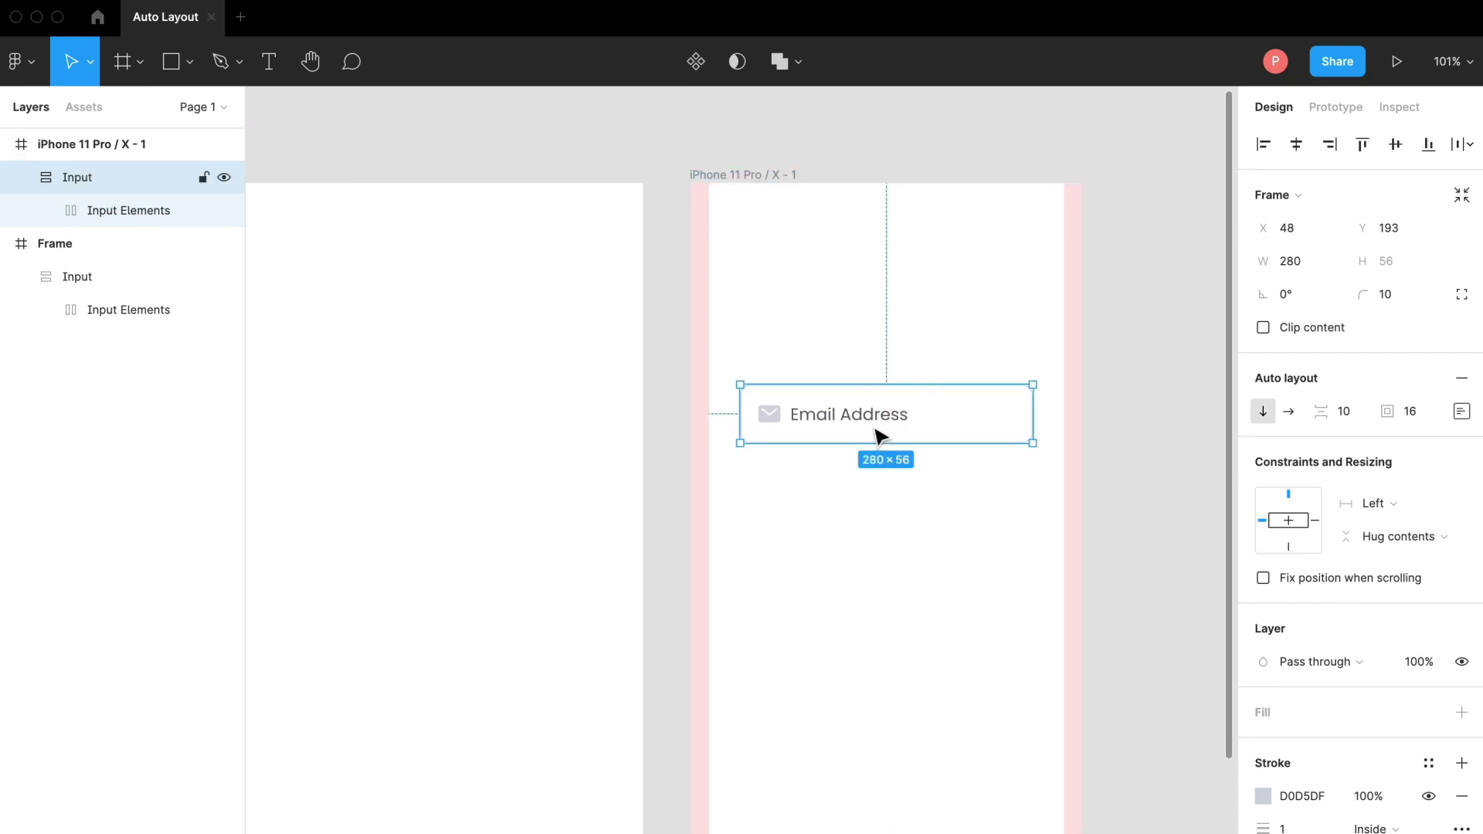
left_click_drag(877, 424, 837, 472)
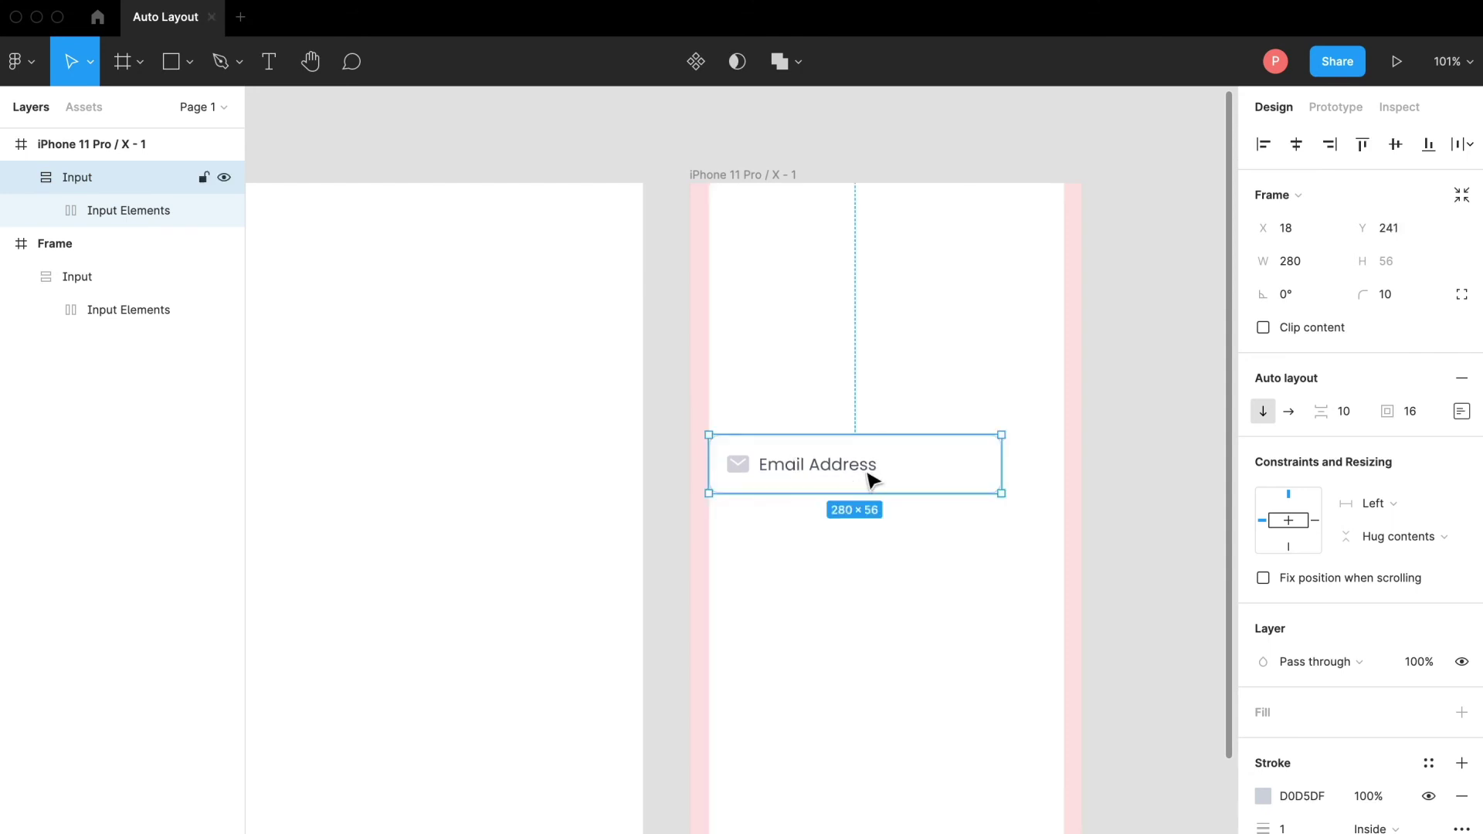
left_click_drag(1001, 467, 1066, 474)
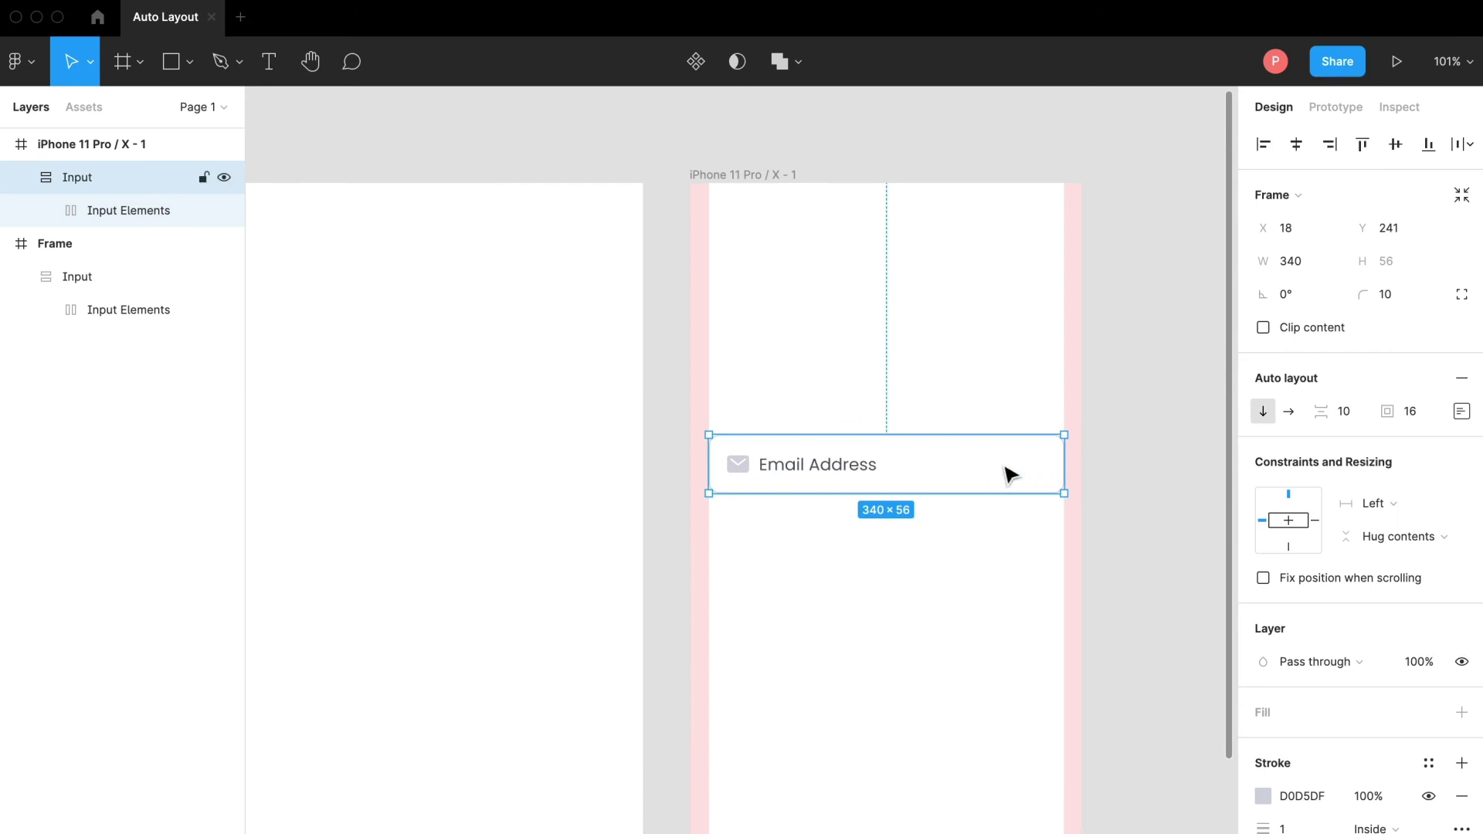
left_click(1067, 467)
mouse_move(1067, 467)
left_mouse_down()
mouse_move(929, 464)
mouse_move(1066, 458)
left_mouse_up()
left_click(869, 311)
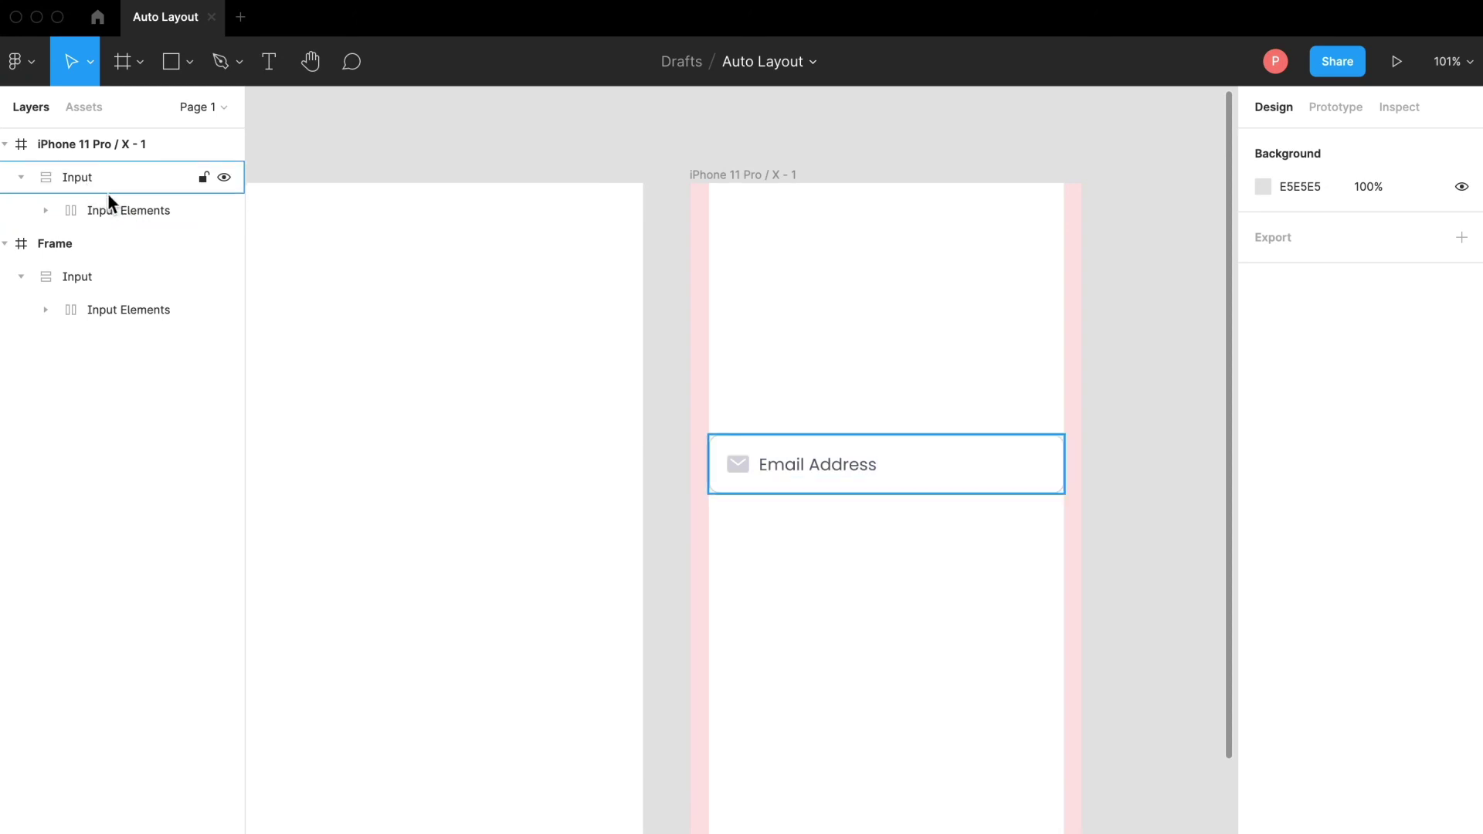
left_click_drag(663, 408, 995, 678)
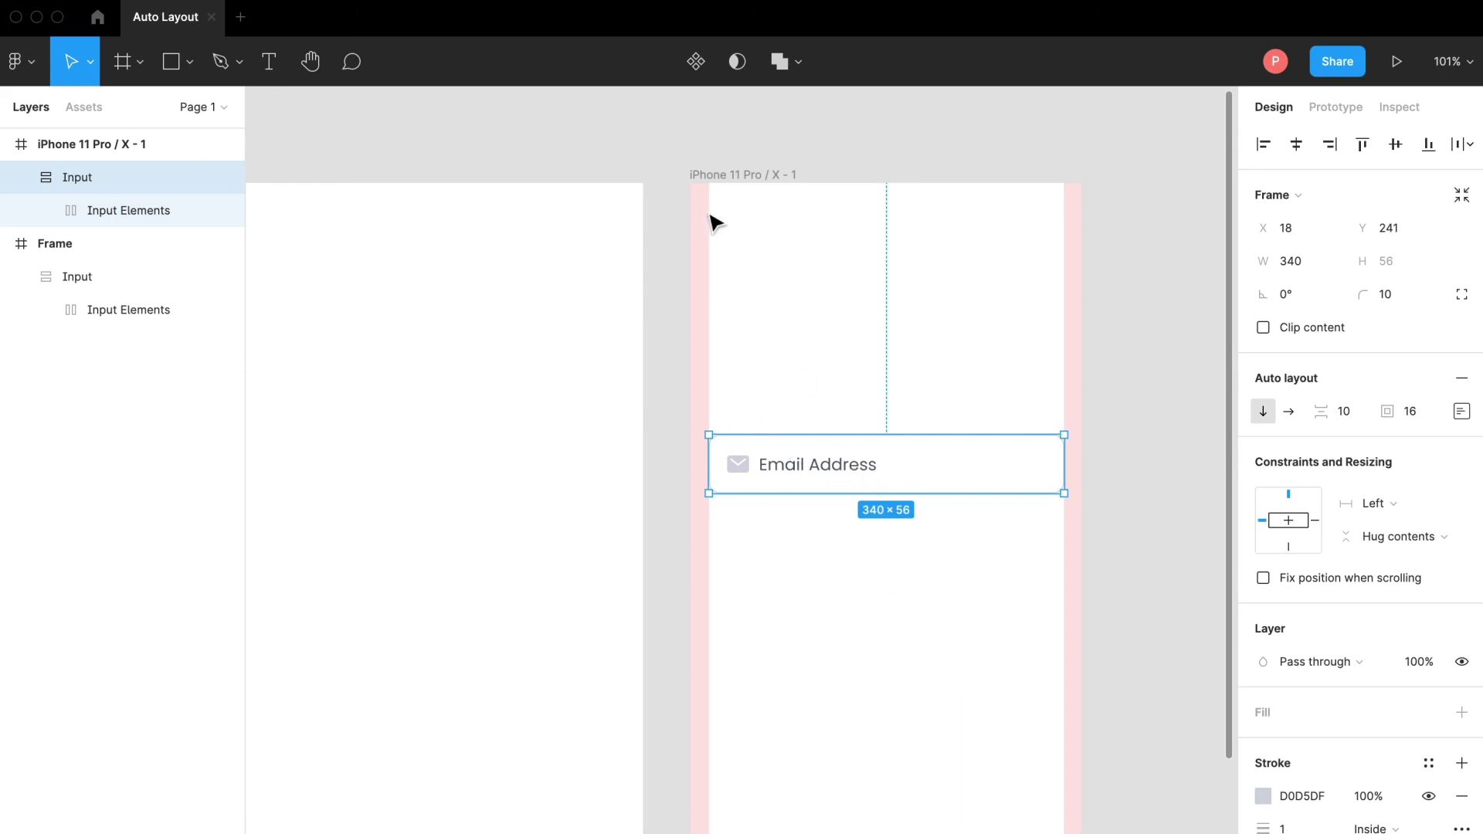
Step: Make the Email Address Input a main component and view it under Assets
left_click(695, 62)
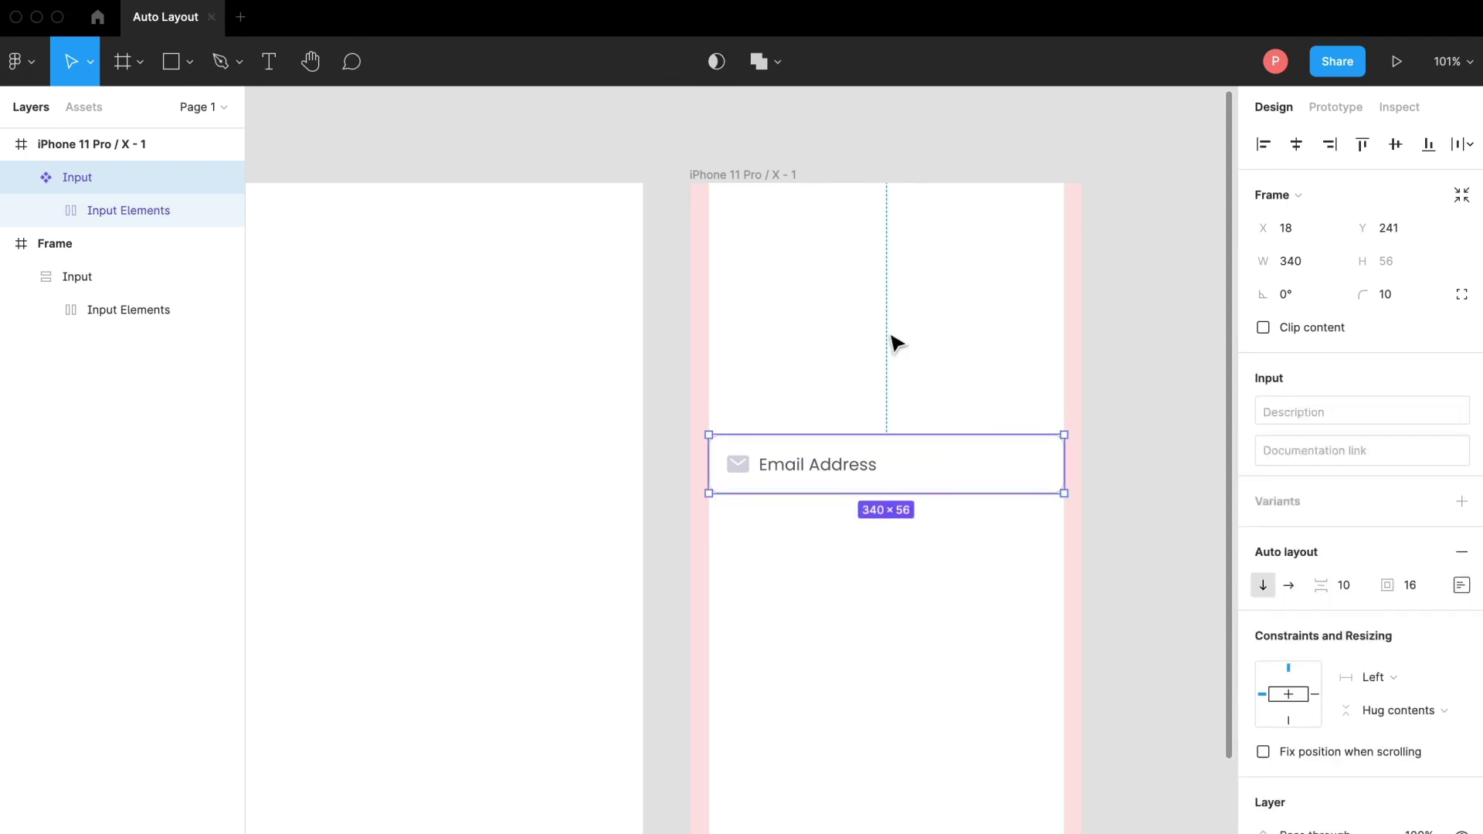
scroll(888, 334, "down", 5)
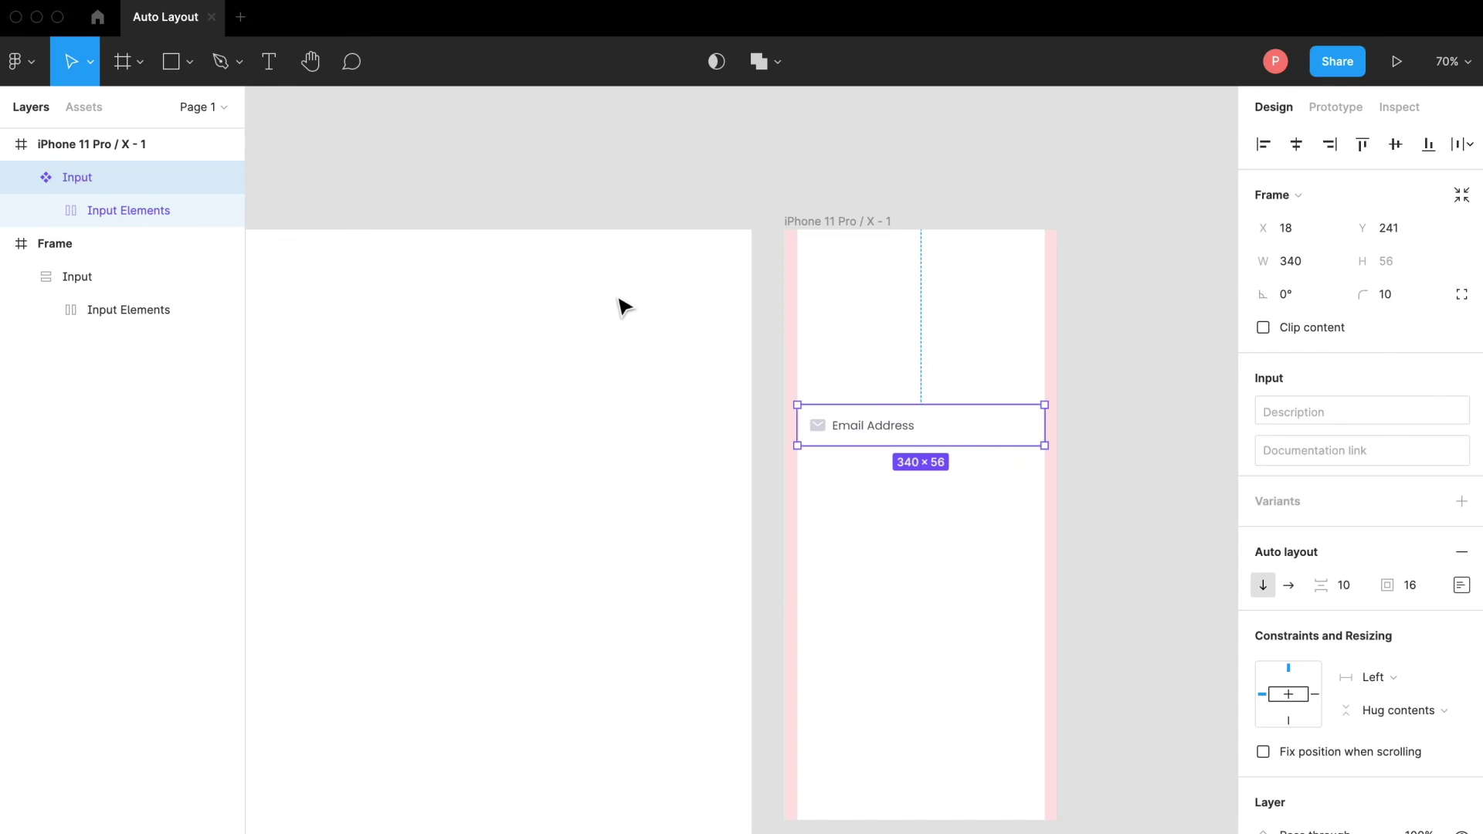
left_click(87, 107)
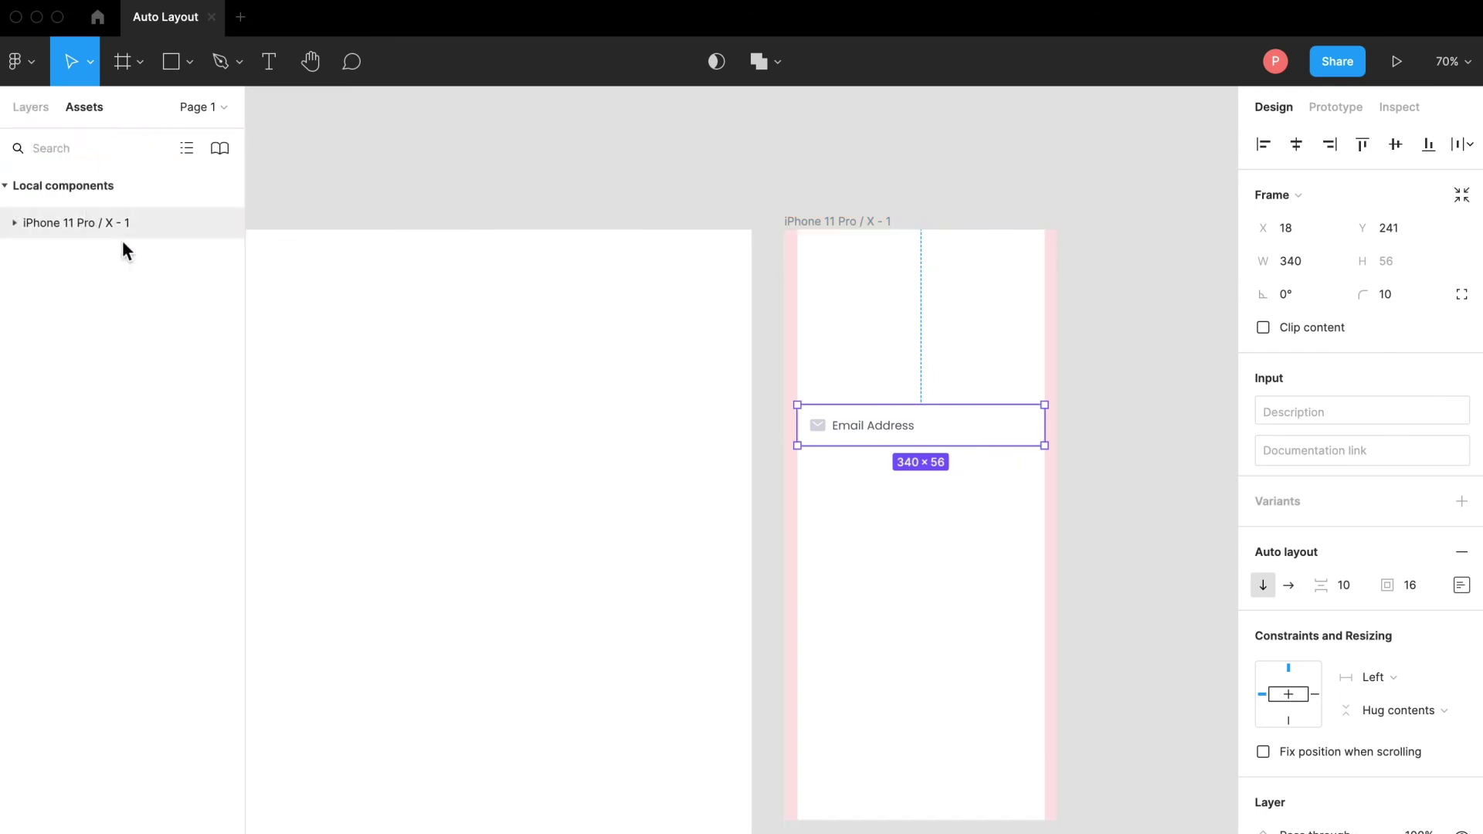
Step: Move the Input main component out of the iPhone frame to above it
left_click(17, 224)
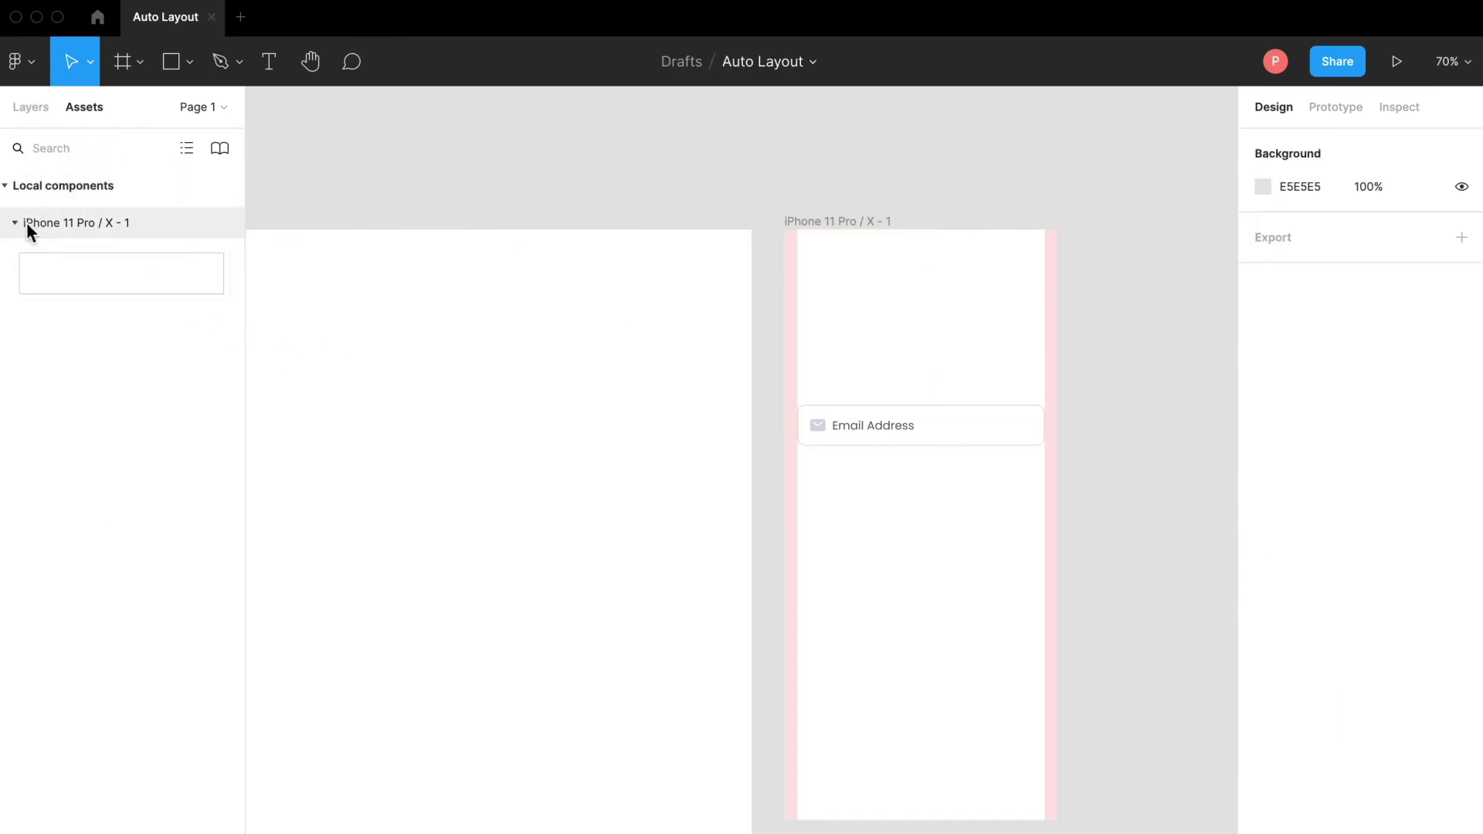
left_click(866, 410)
left_click_drag(881, 426, 529, 184)
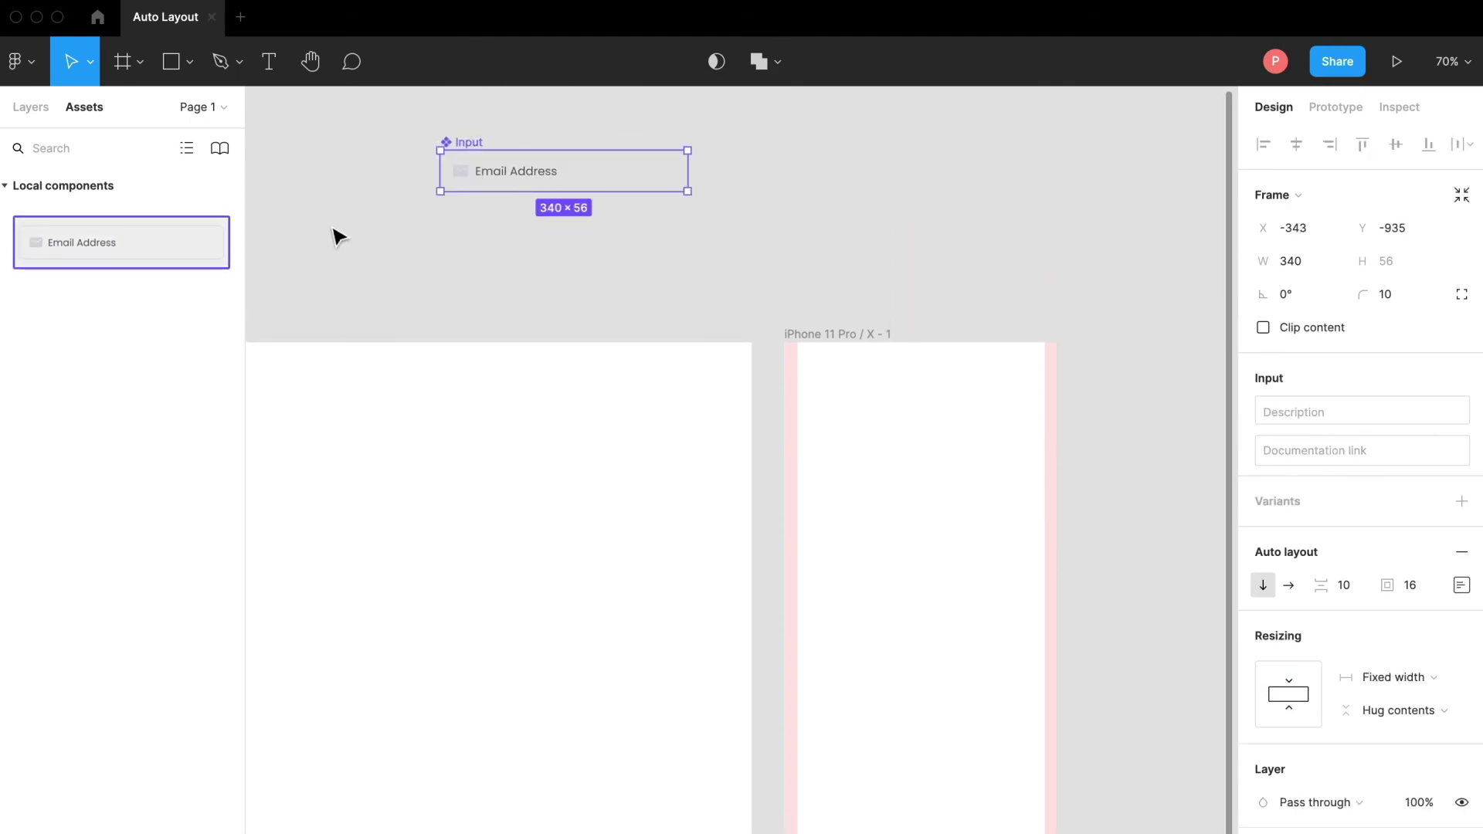
Step: Drag an Input instance from Local components onto the canvas and stretch it wider
left_click(334, 236)
scroll(340, 235, "down", 5)
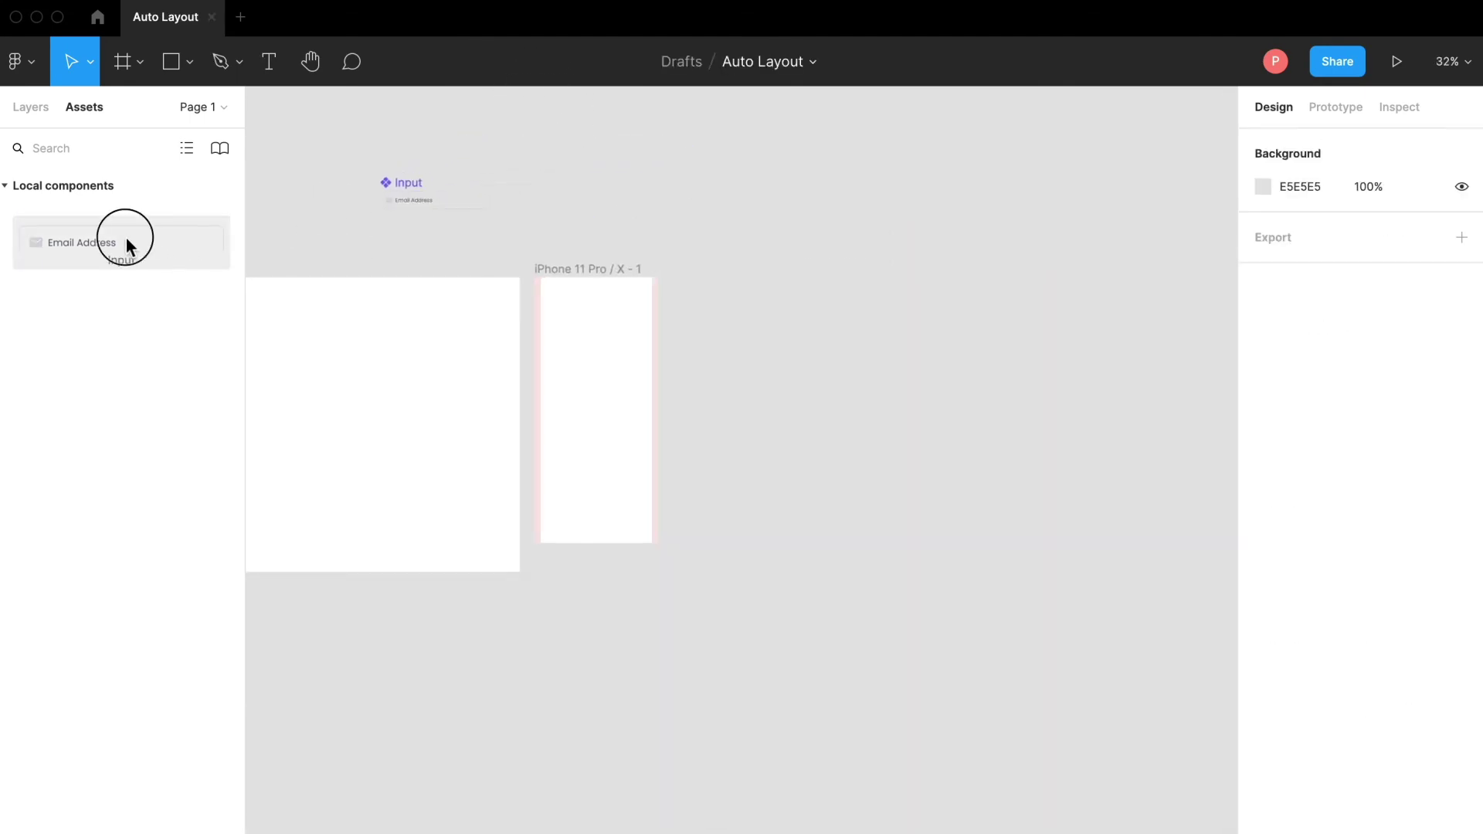
left_click_drag(124, 238, 887, 420)
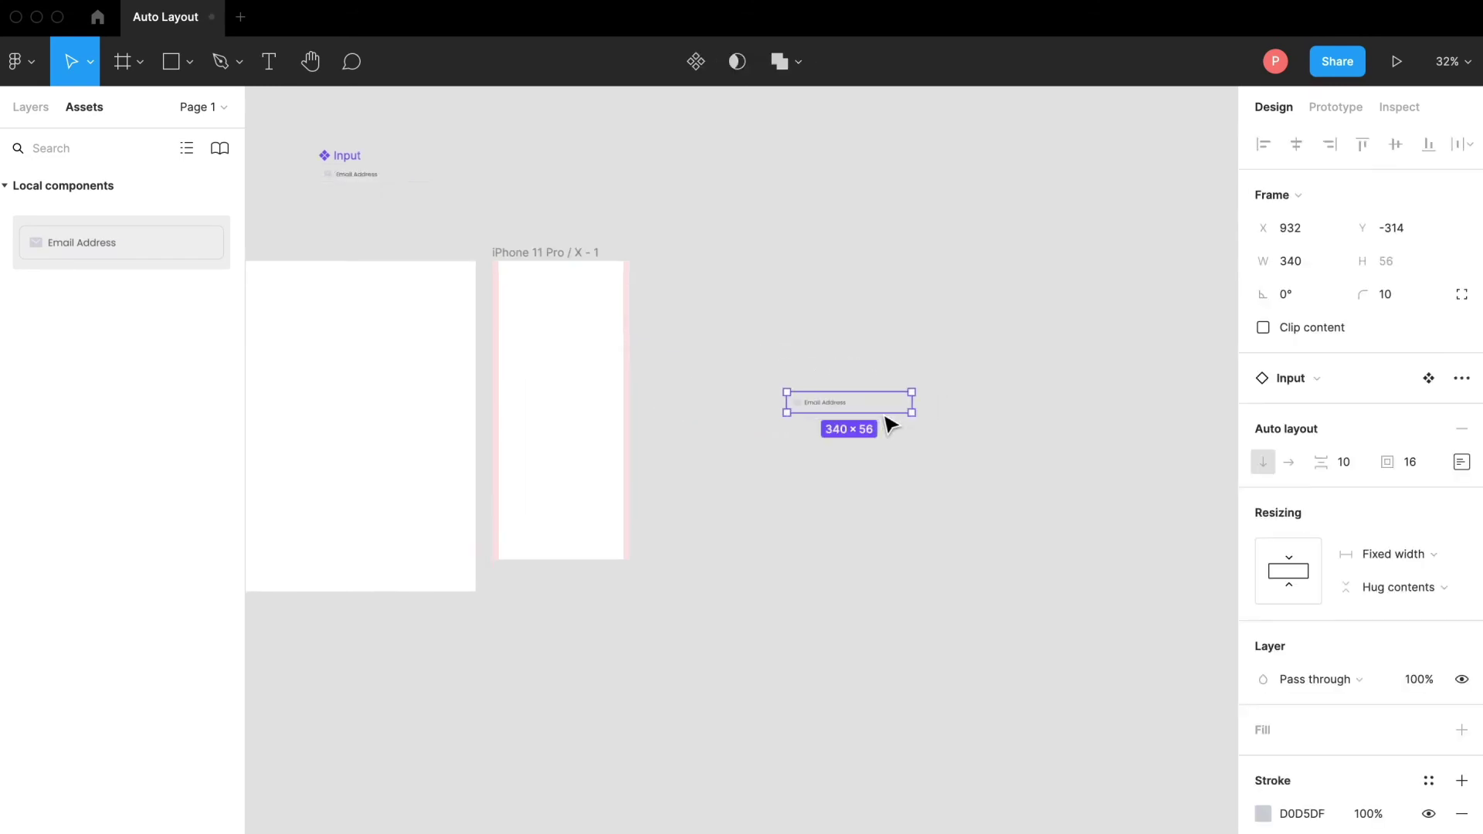
scroll(885, 417, "up", 6)
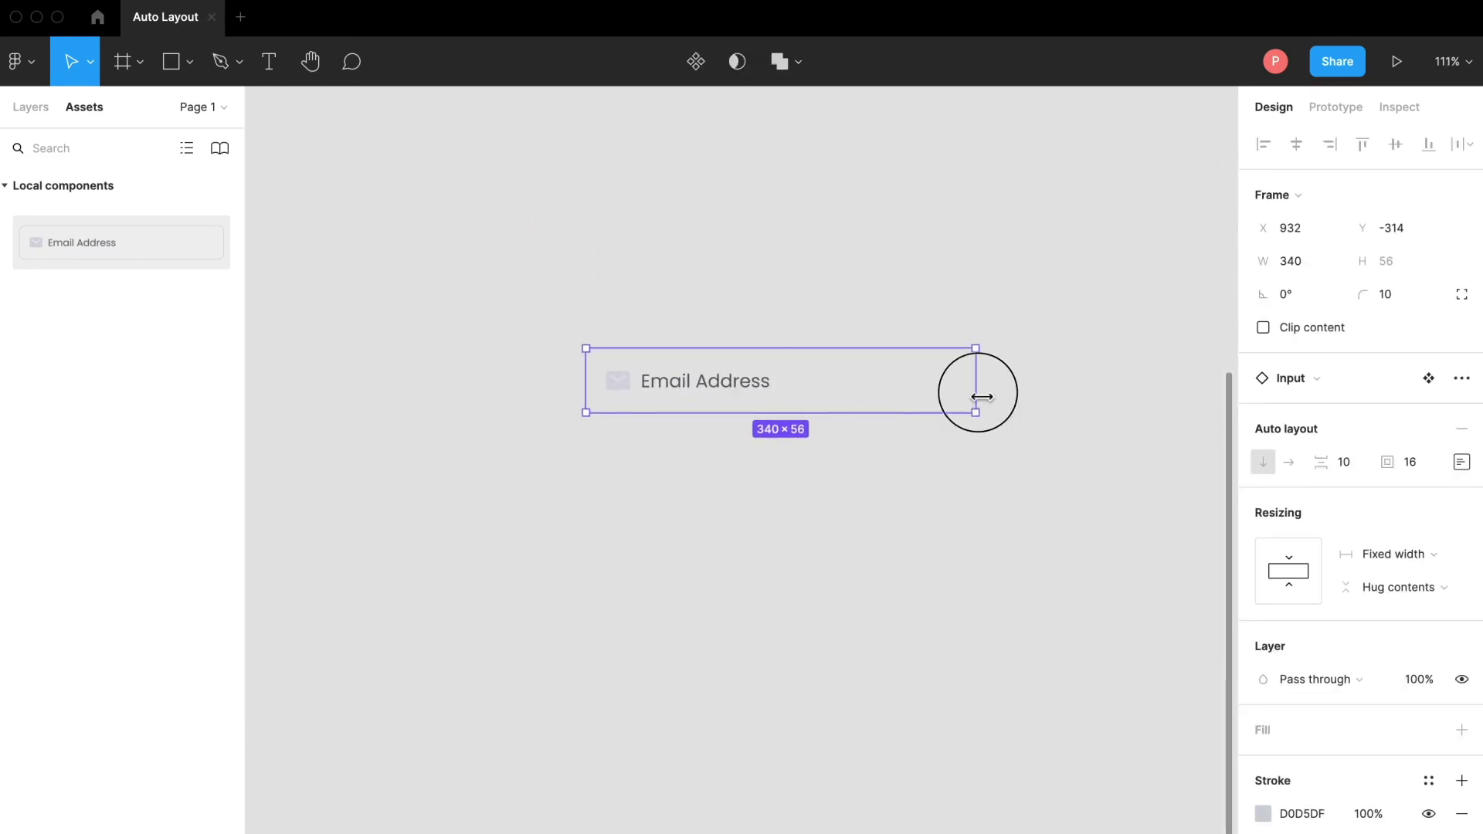
left_click_drag(976, 394, 754, 344)
Step: Zoom and pan around the canvas, then show the layer list with the Input component and instance
left_click(679, 281)
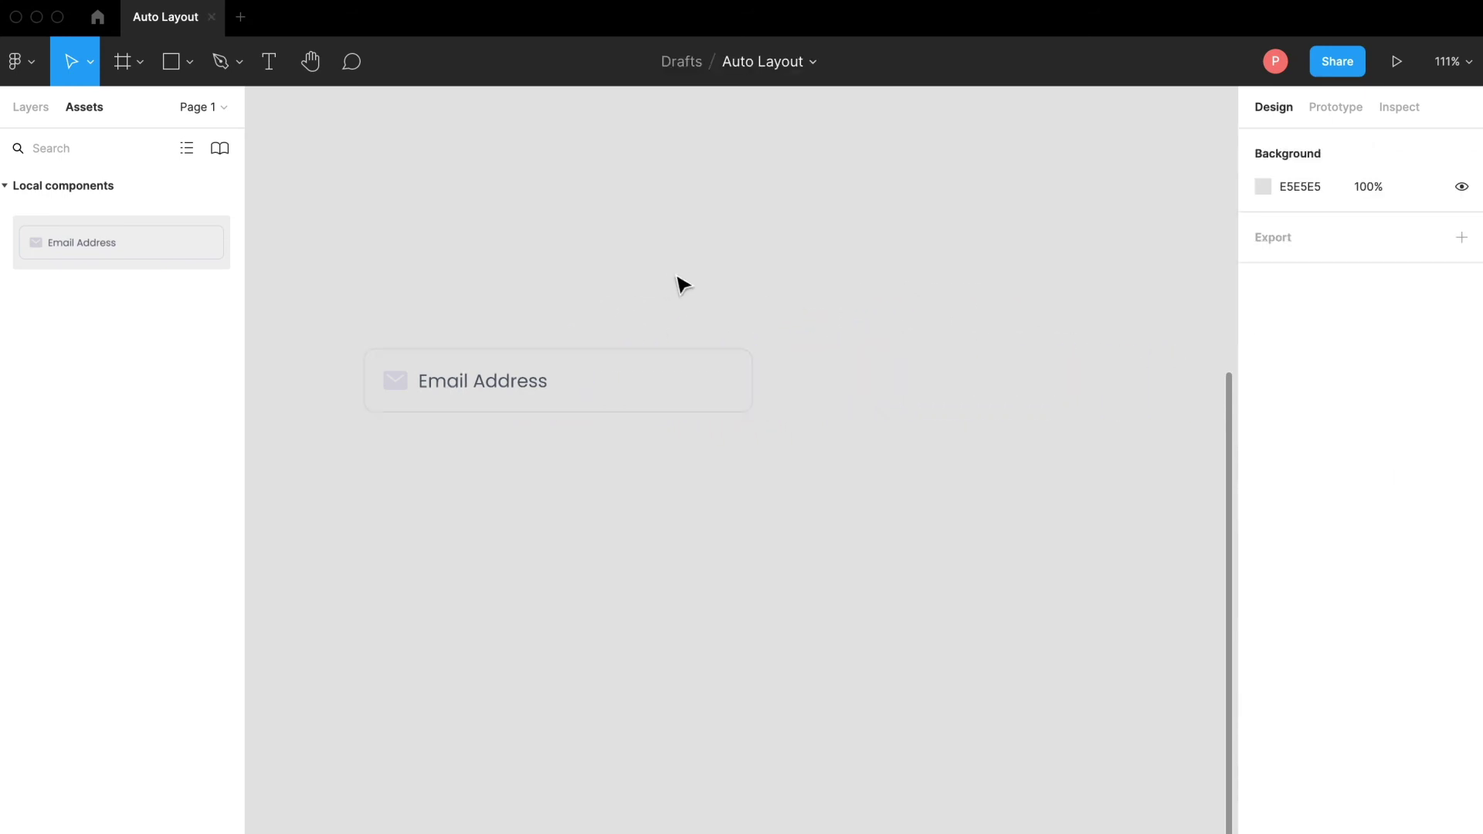
scroll(662, 282, "down", 3)
scroll(664, 283, "up", 2)
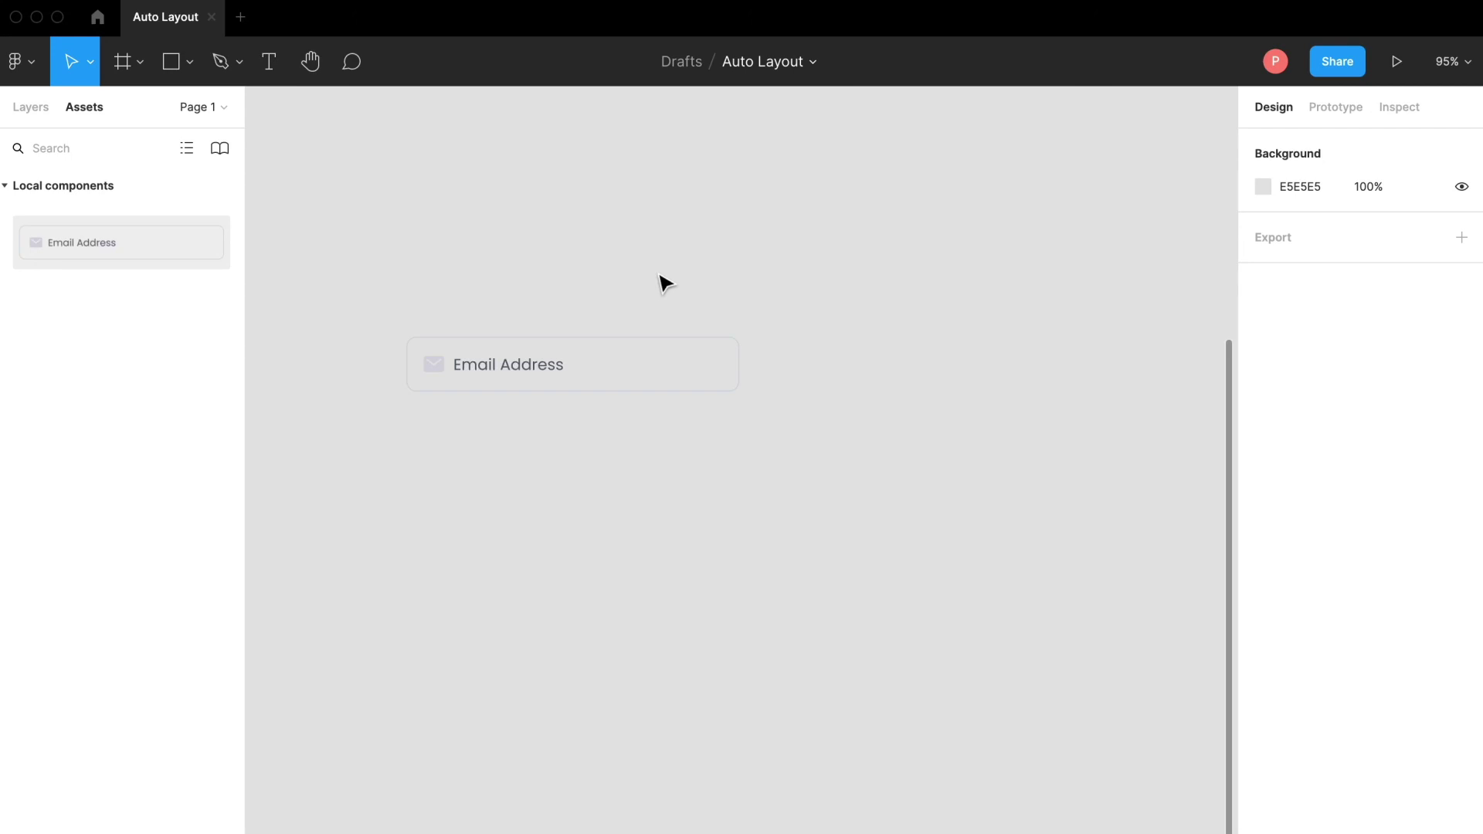
scroll(583, 249, "down", 5)
scroll(580, 247, "up", 5)
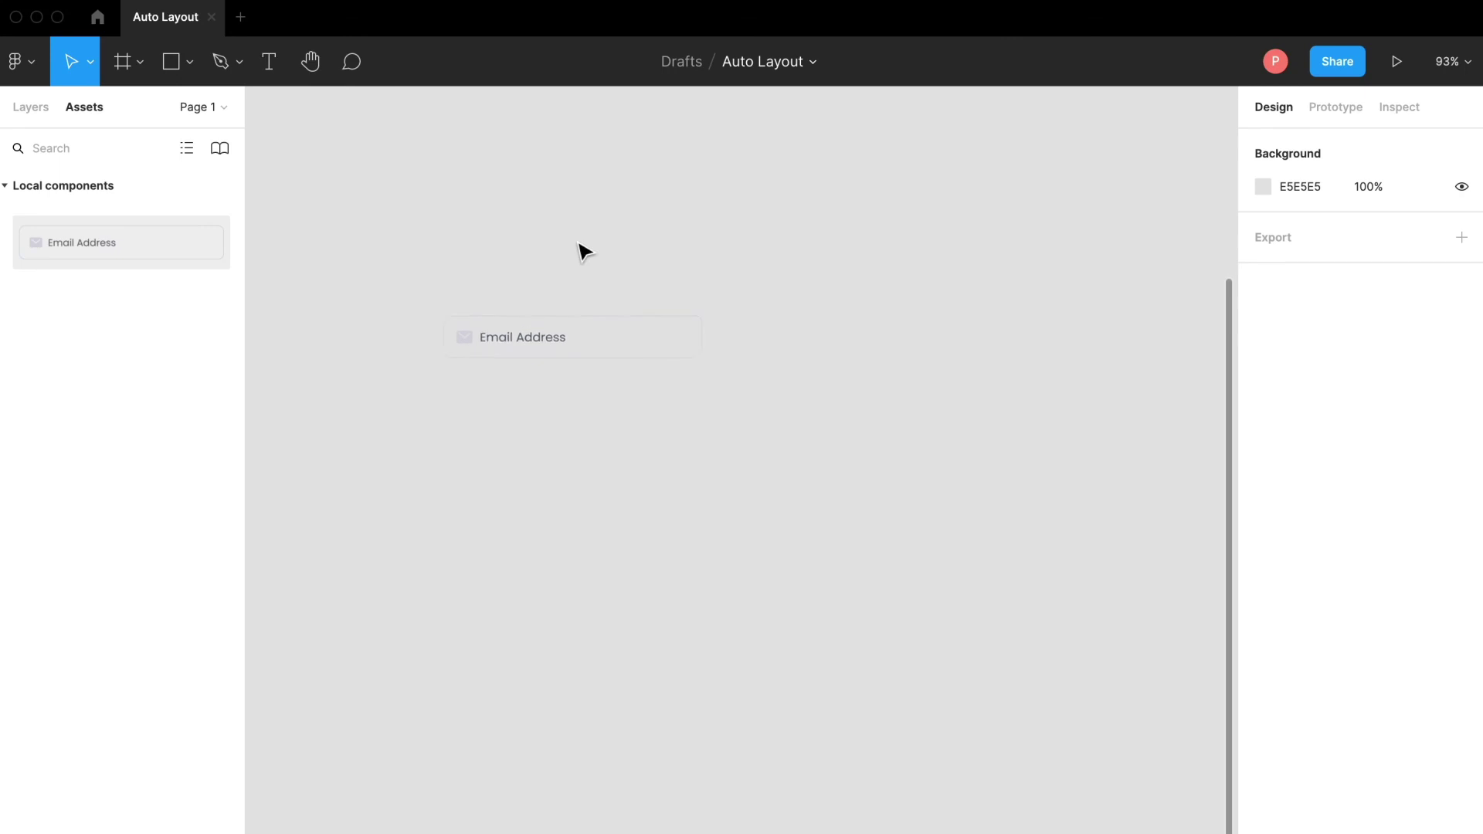
scroll(585, 251, "up", 2)
scroll(585, 251, "up", 2)
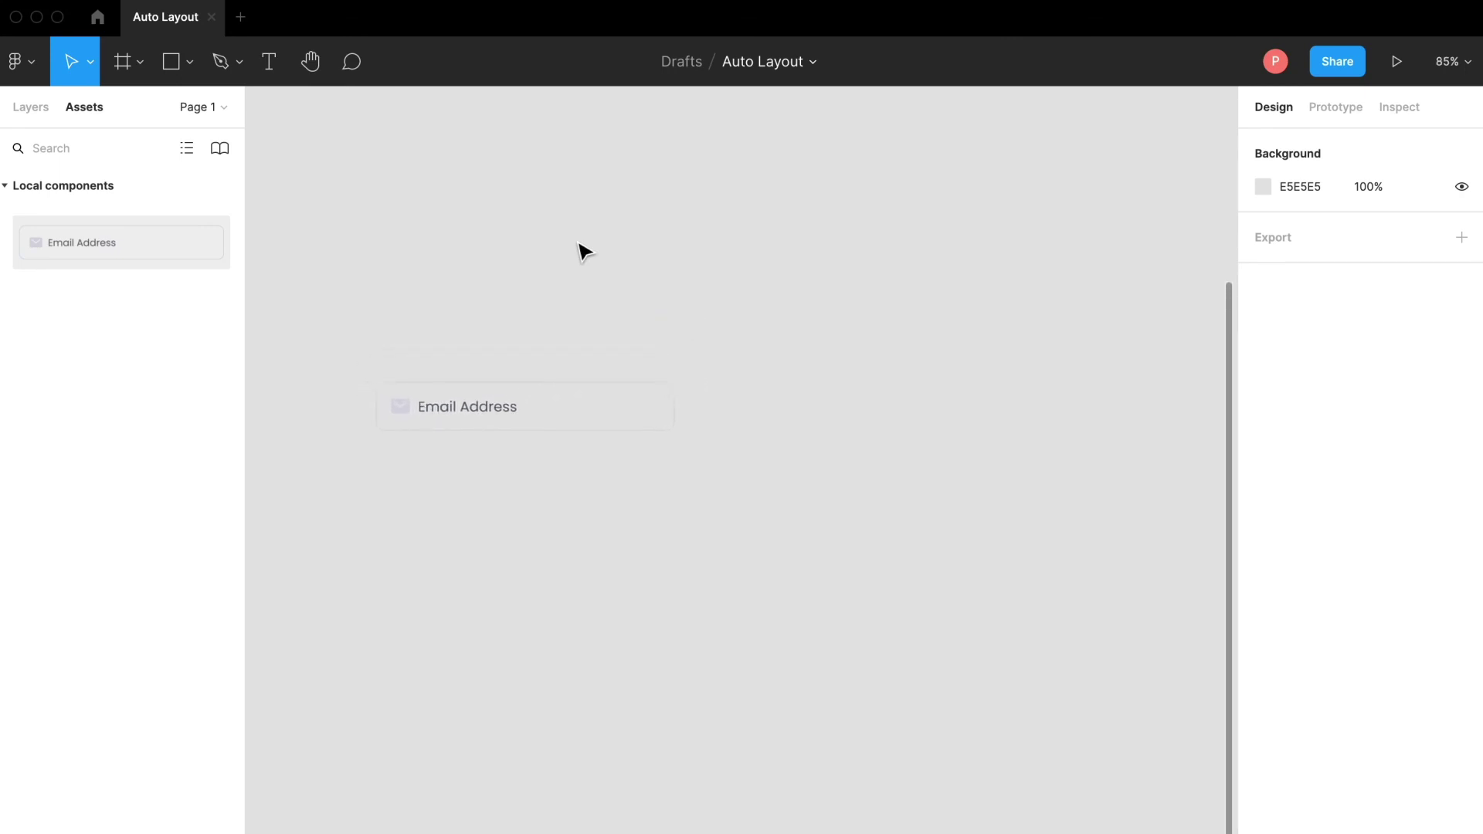
scroll(584, 251, "left", 3)
scroll(585, 251, "up", 2)
right_click(581, 250)
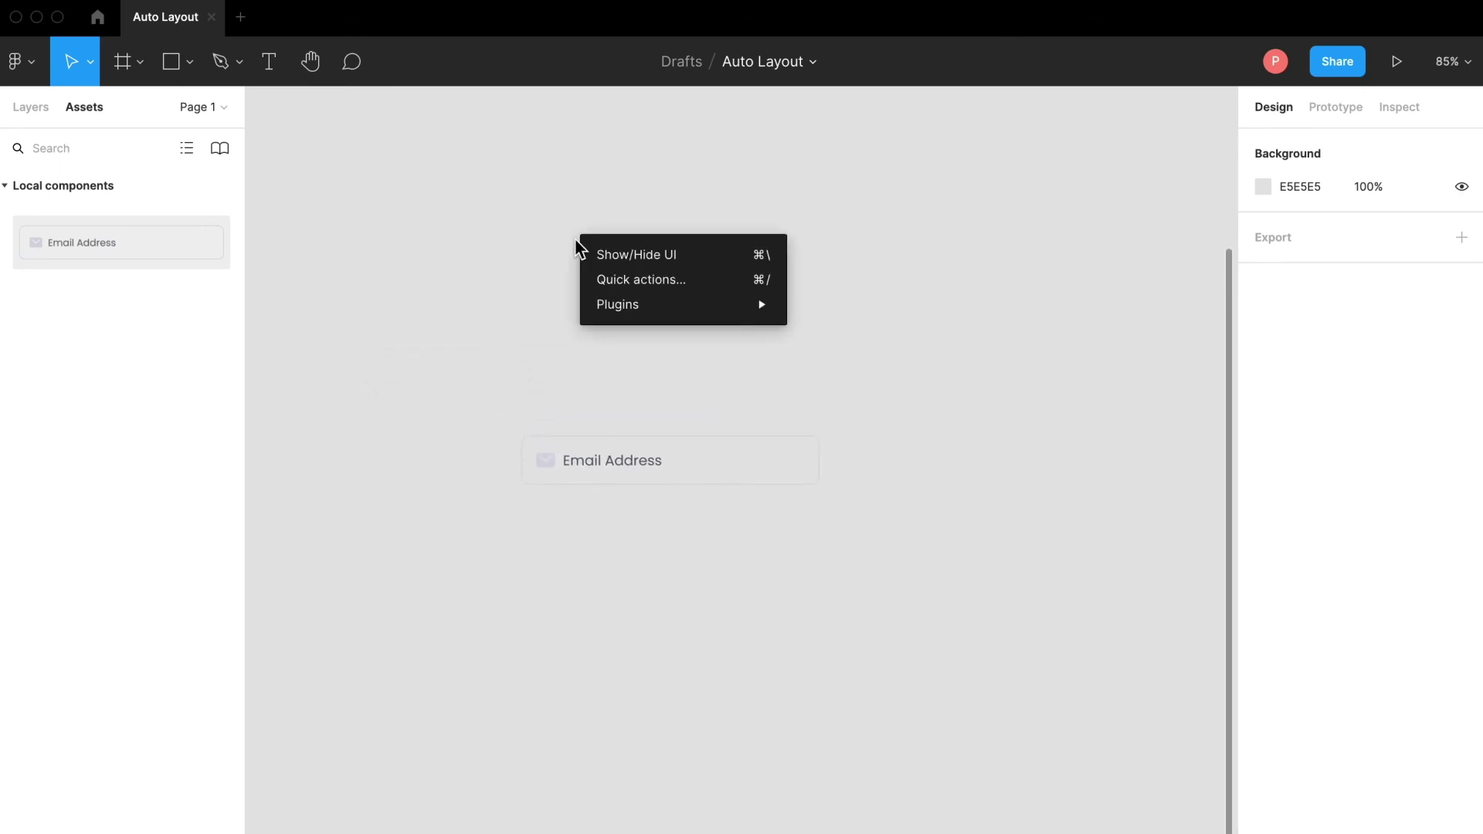
left_click(547, 248)
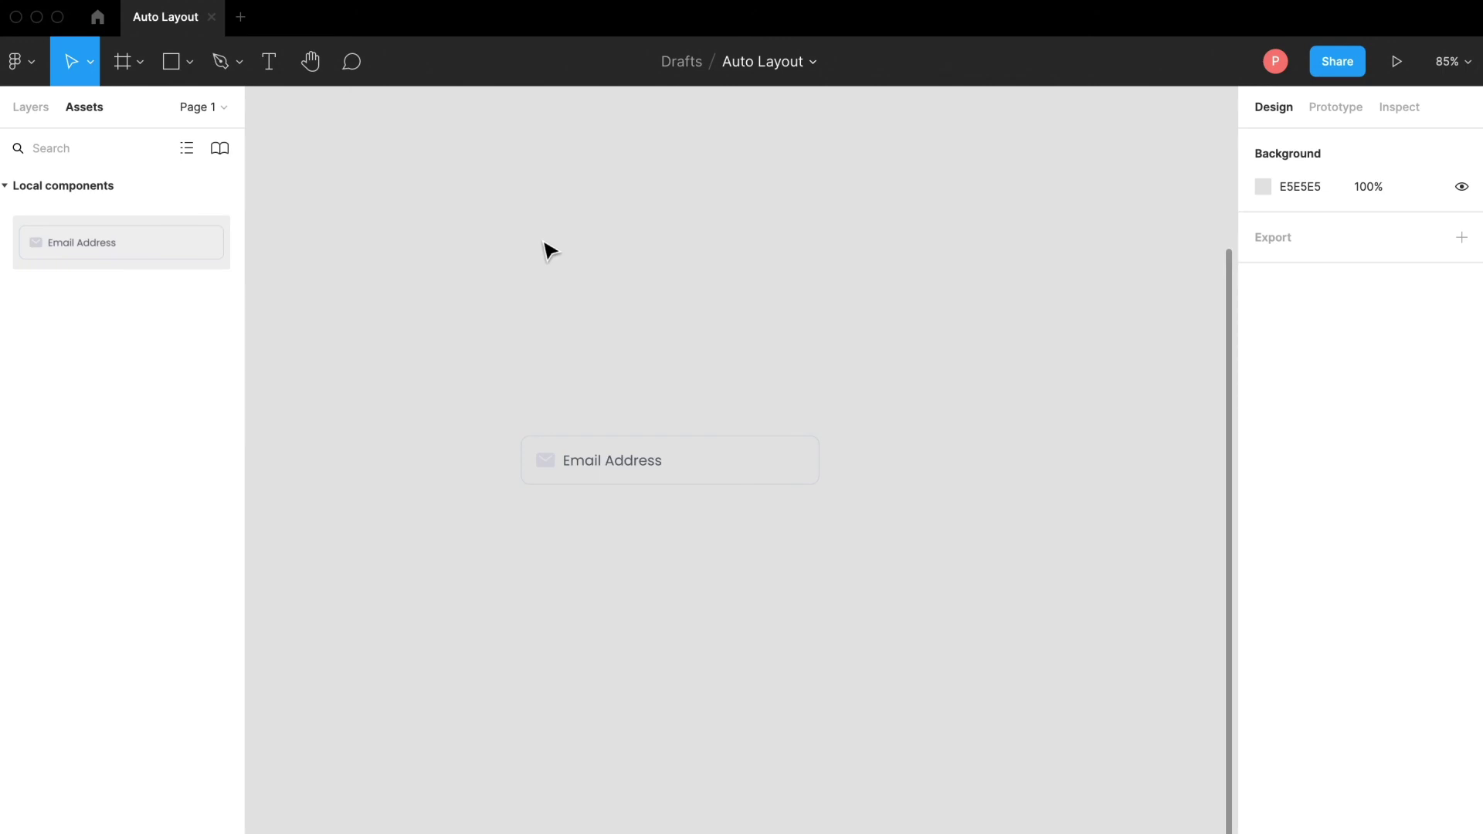
left_click(40, 104)
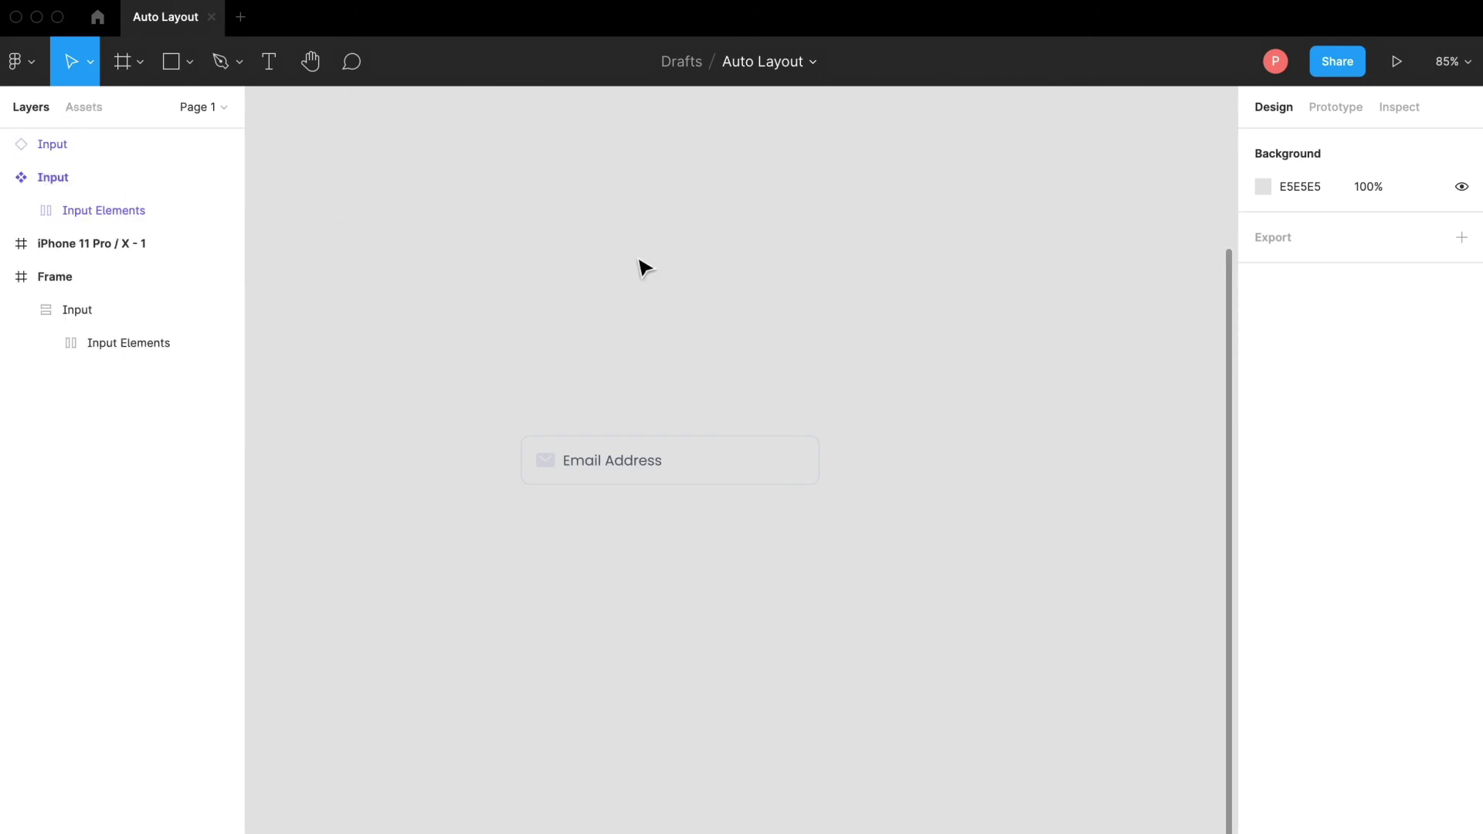